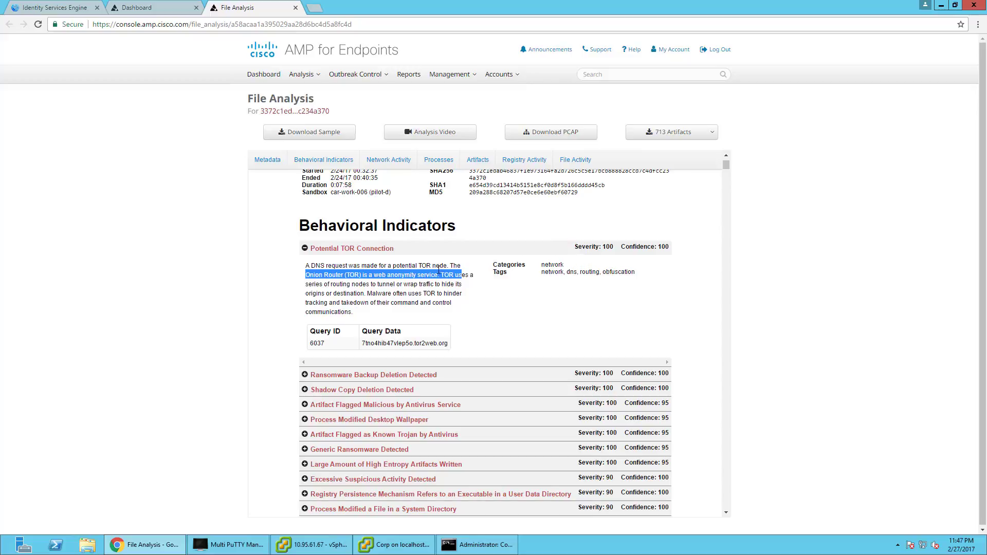
# - Collapse the Potential TOR Connection details, skim the DNS and TCP/IP sections, then return to the Dashboard
pyautogui.click(462, 277)
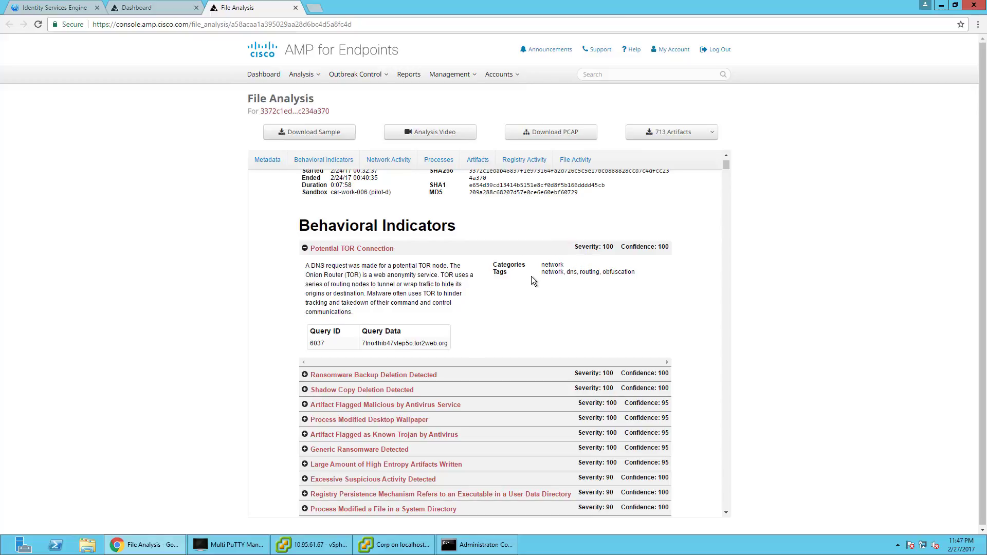
pyautogui.click(305, 249)
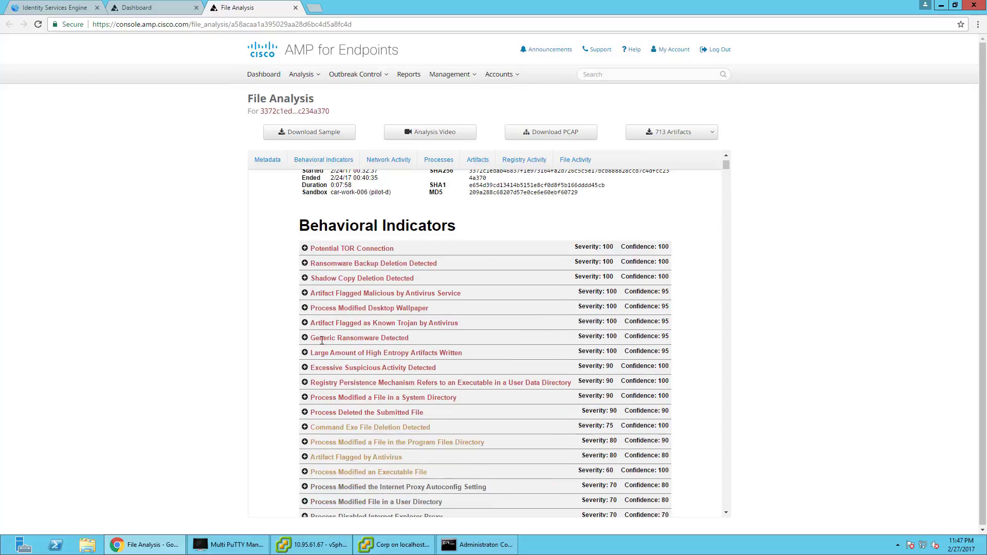
pyautogui.scroll(-6, 261, 435)
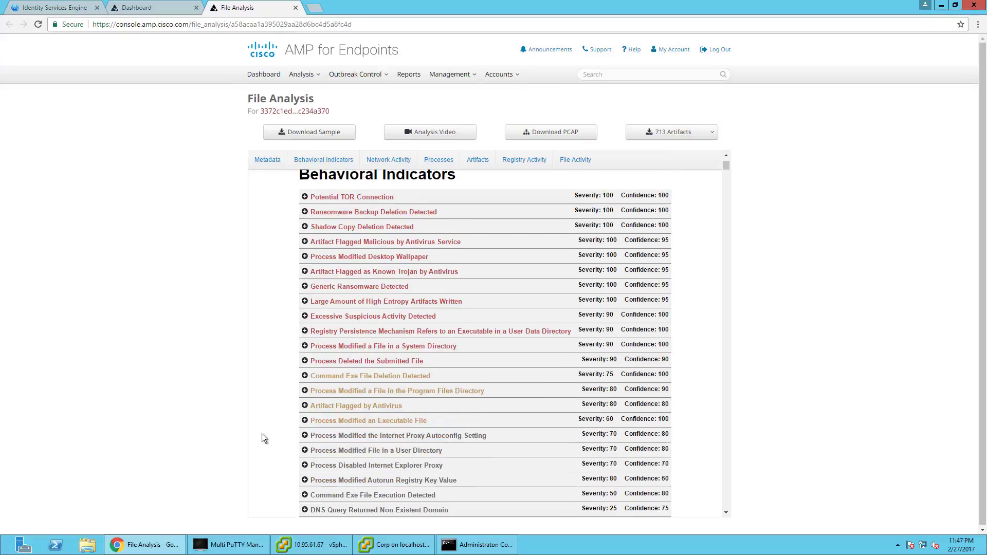
pyautogui.scroll(-8, 261, 434)
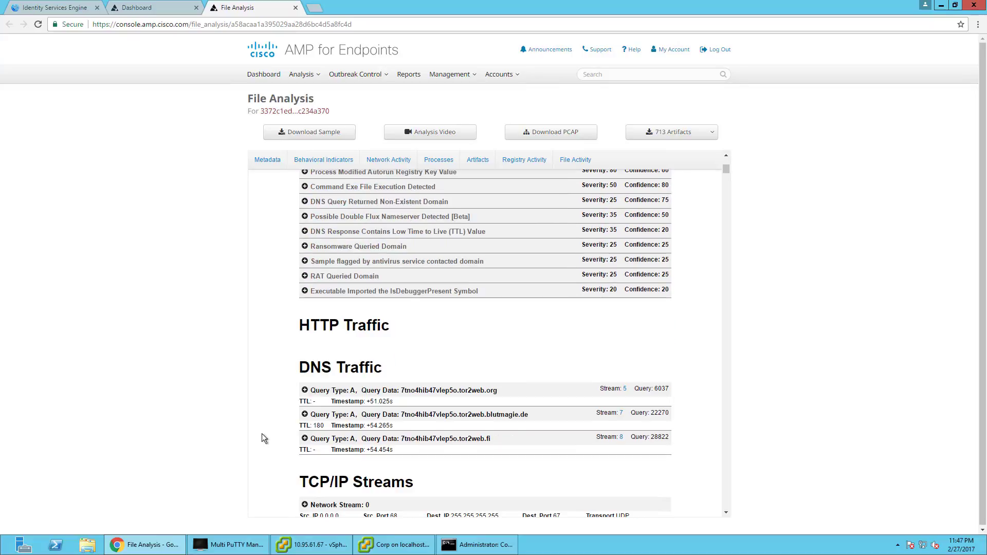
pyautogui.scroll(-3, 411, 382)
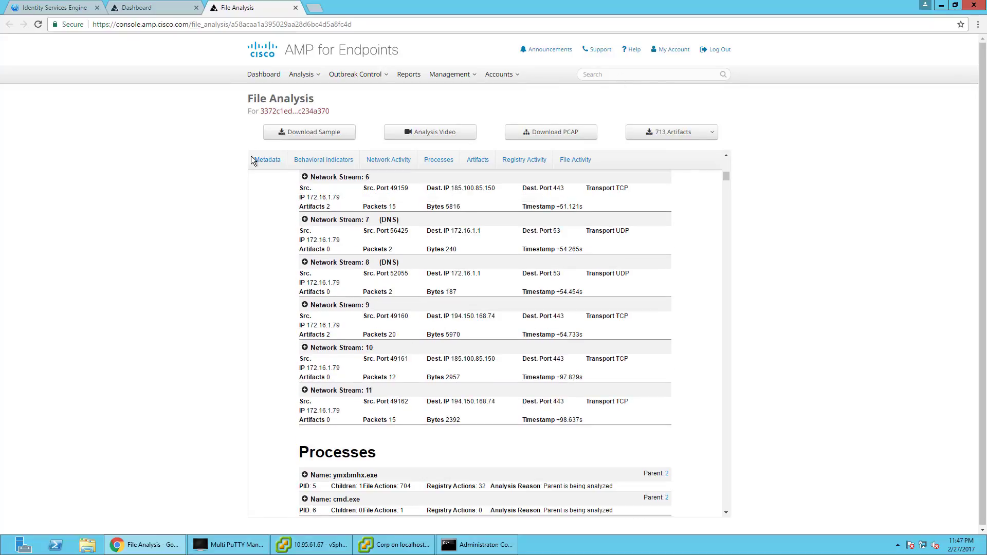
pyautogui.scroll(1, 360, 257)
pyautogui.click(264, 75)
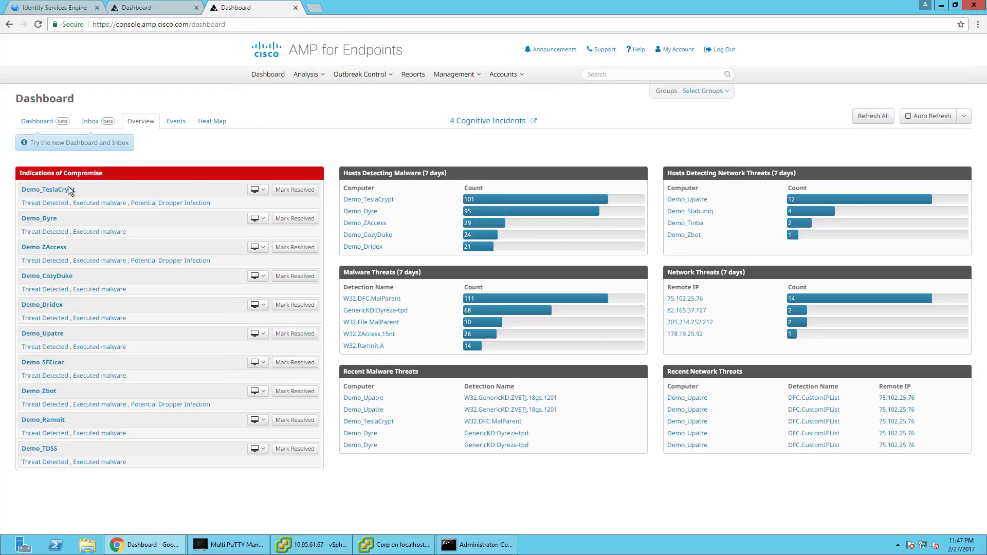
pyautogui.click(57, 192)
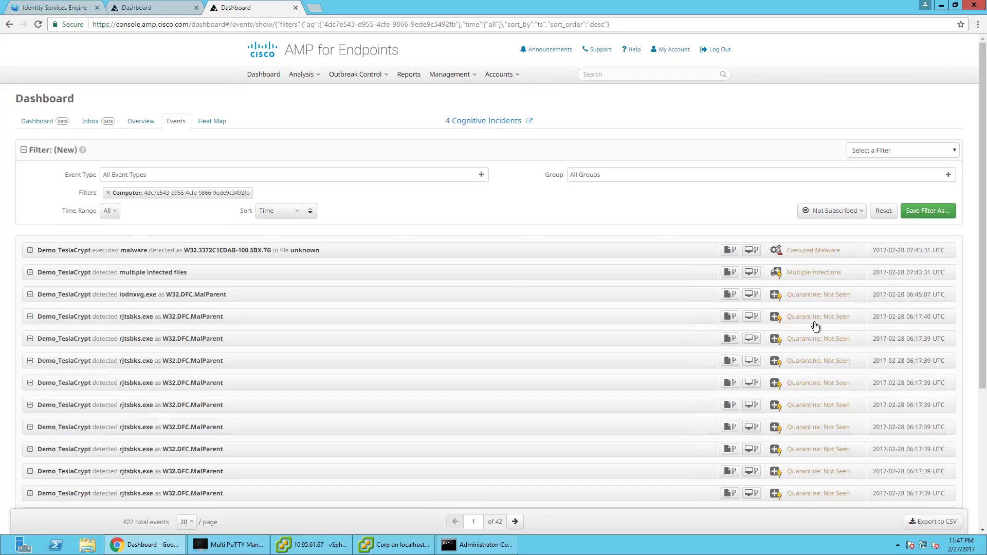
pyautogui.click(734, 257)
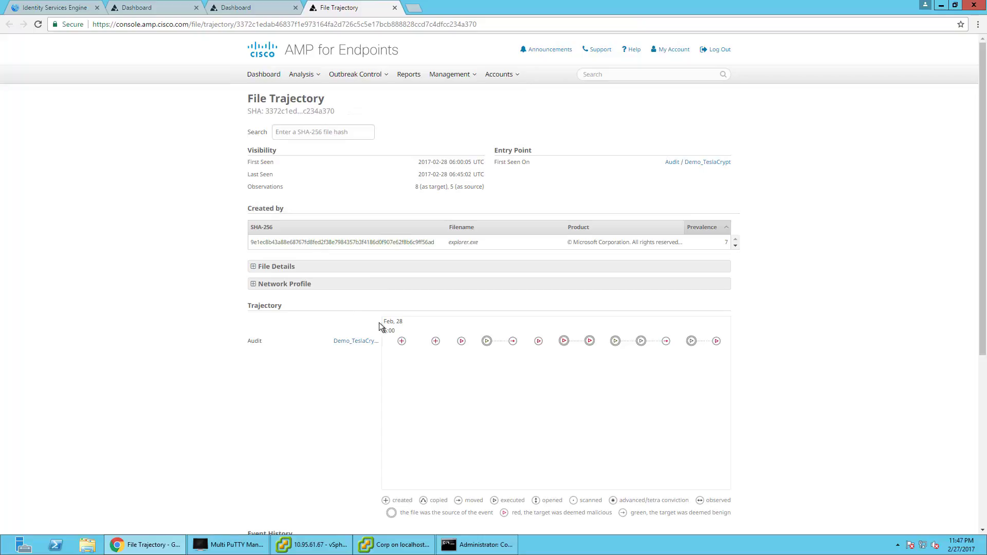
pyautogui.moveTo(404, 342)
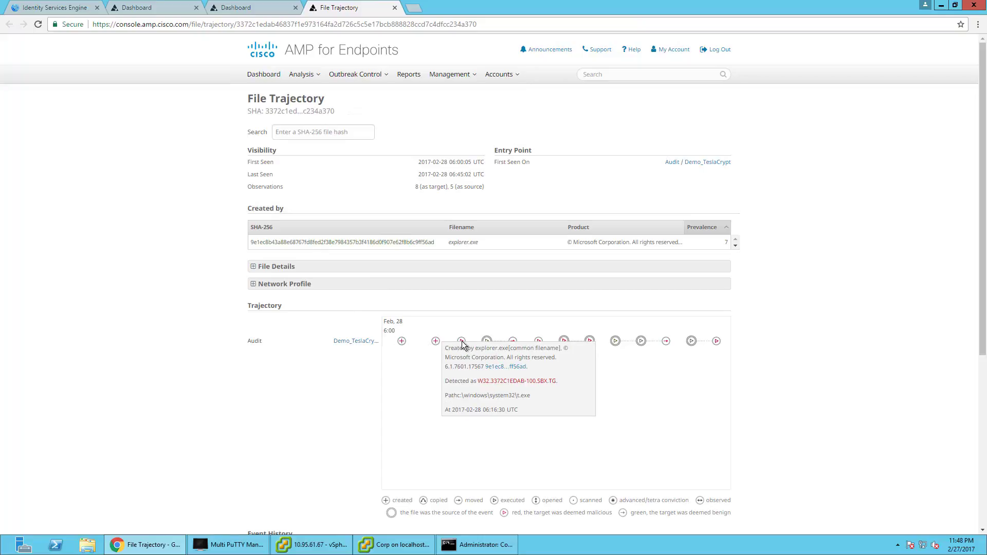
pyautogui.moveTo(503, 345)
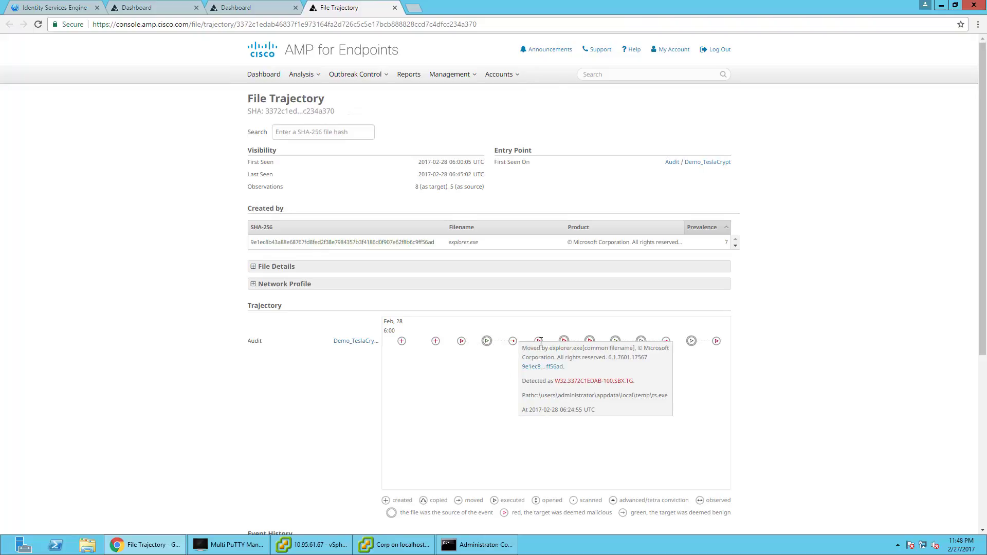
pyautogui.moveTo(567, 343)
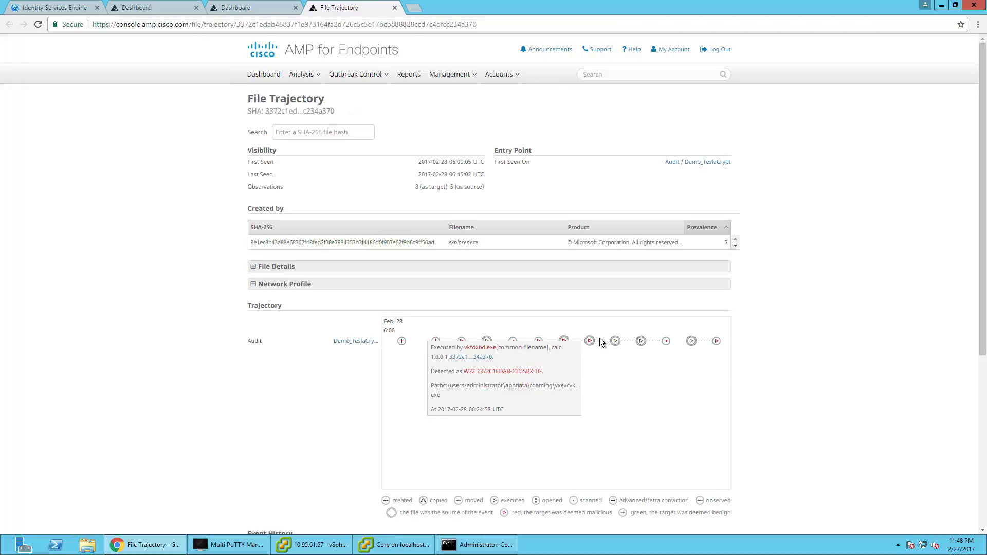
pyautogui.click(262, 74)
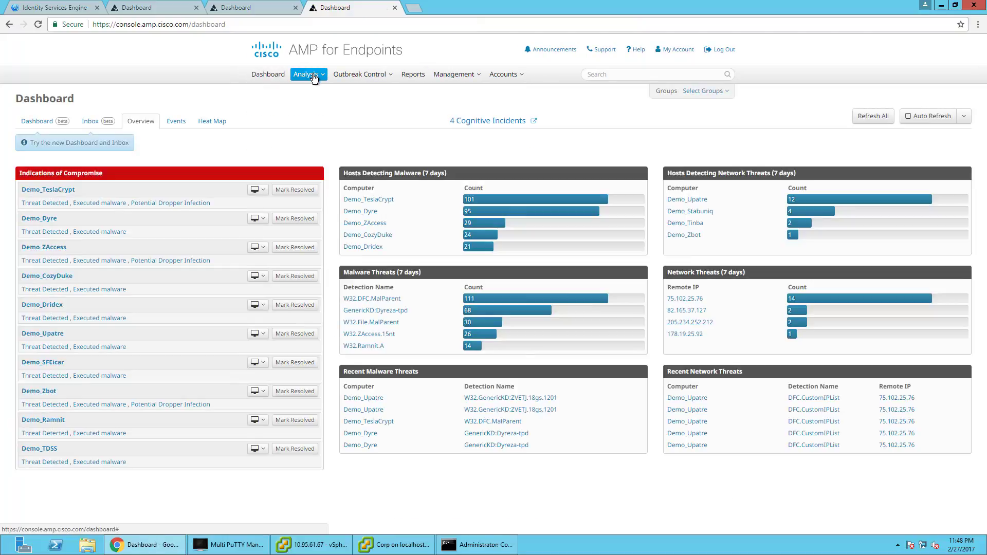
# - View Analysis Events and Detections / Quarantine, ending on Cognitive Incidents with four Cognitive Threat Analytics detections
pyautogui.click(314, 75)
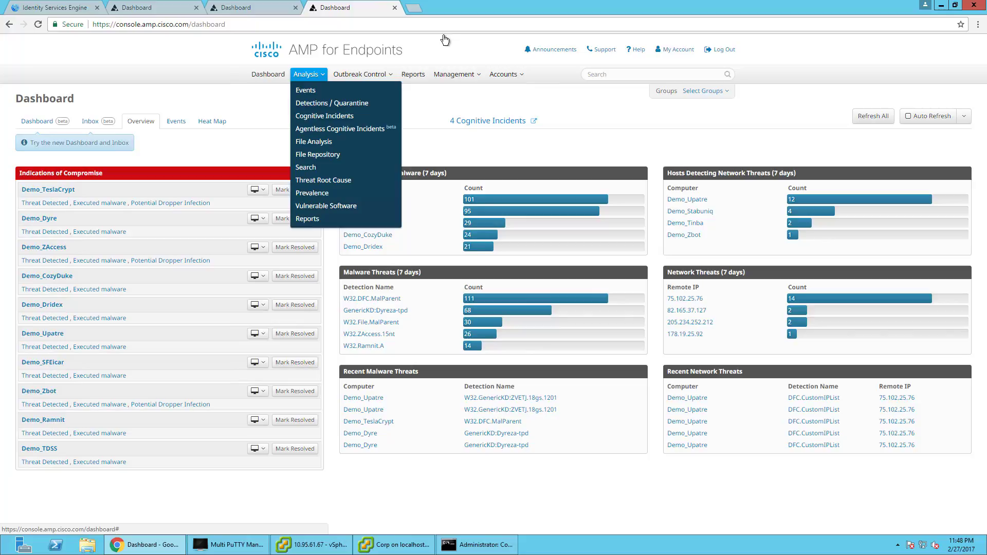
pyautogui.click(308, 92)
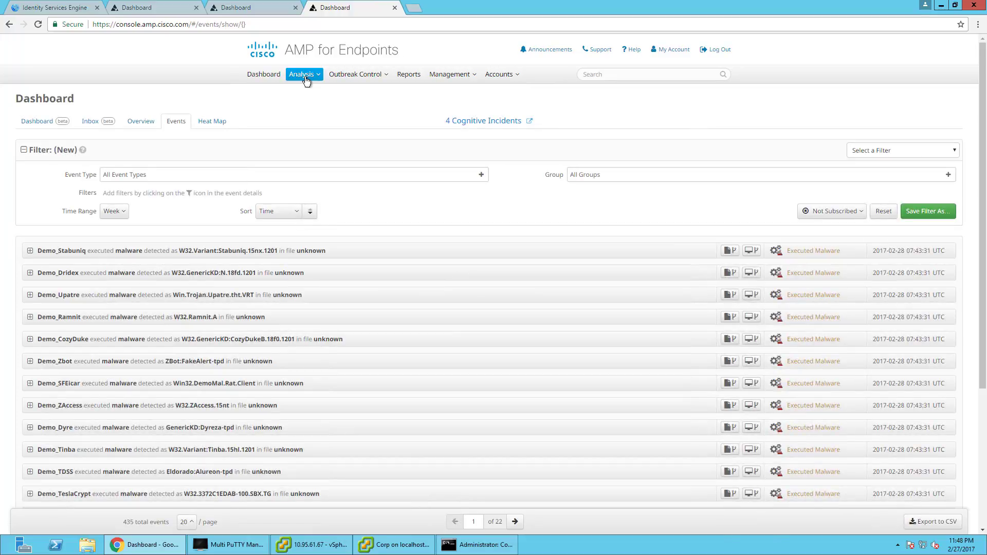
pyautogui.click(306, 78)
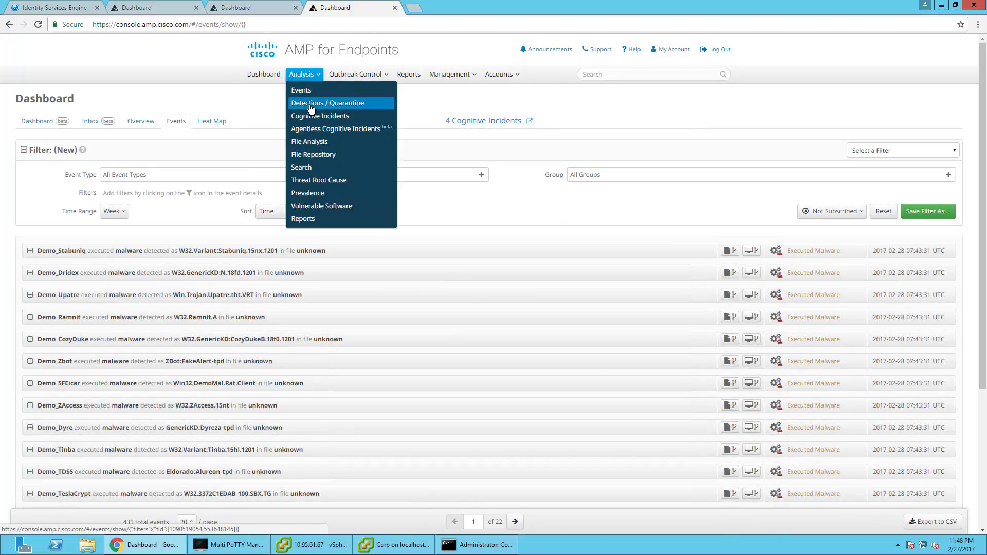
pyautogui.click(310, 104)
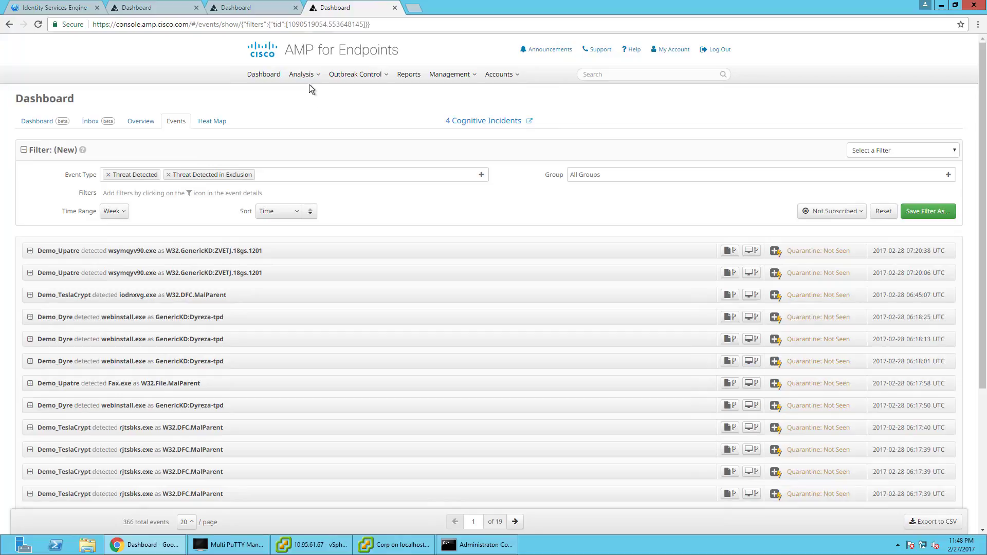
pyautogui.click(304, 75)
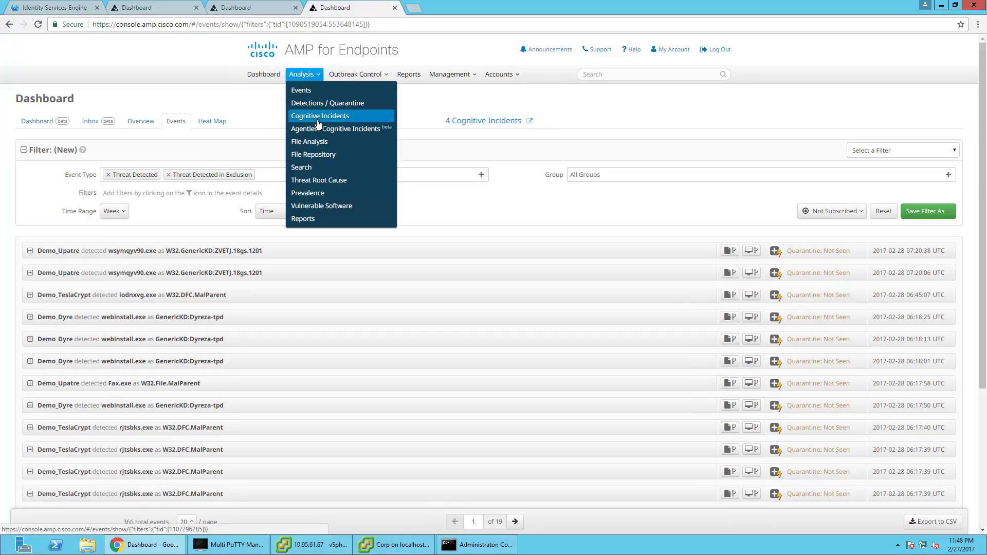
pyautogui.click(319, 117)
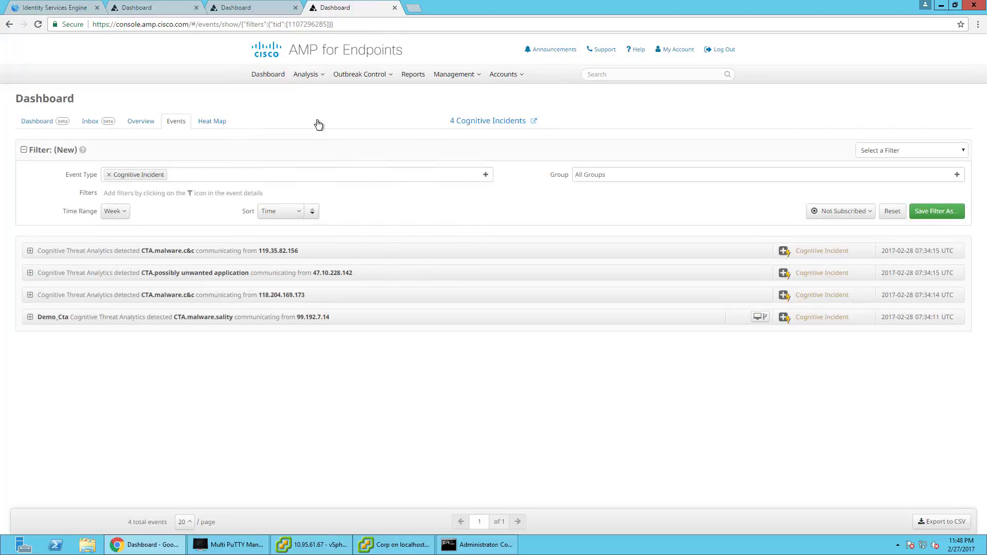
pyautogui.rightClick(317, 121)
# - Go to Analysis > File Analysis, which reports no file analyses to view
pyautogui.click(289, 110)
pyautogui.click(324, 76)
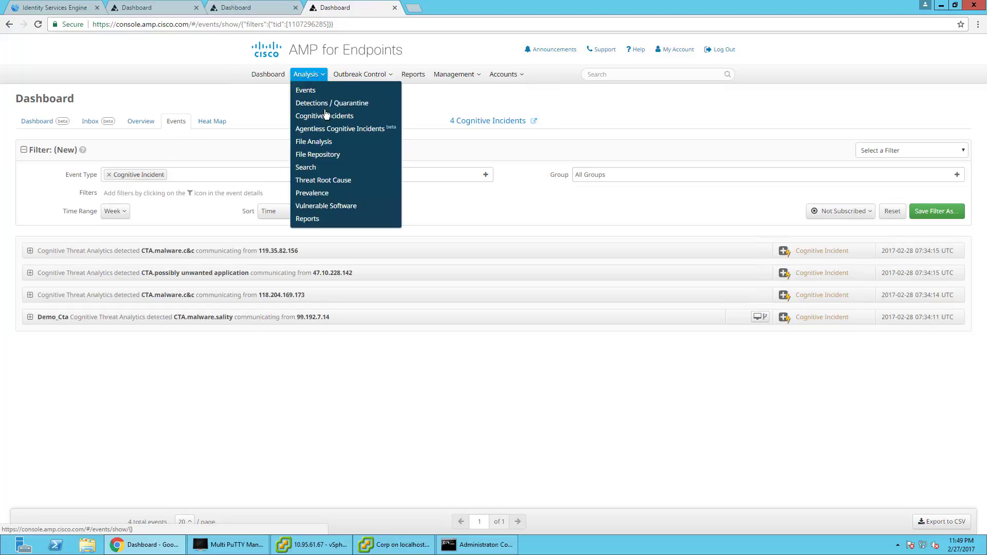
pyautogui.click(329, 145)
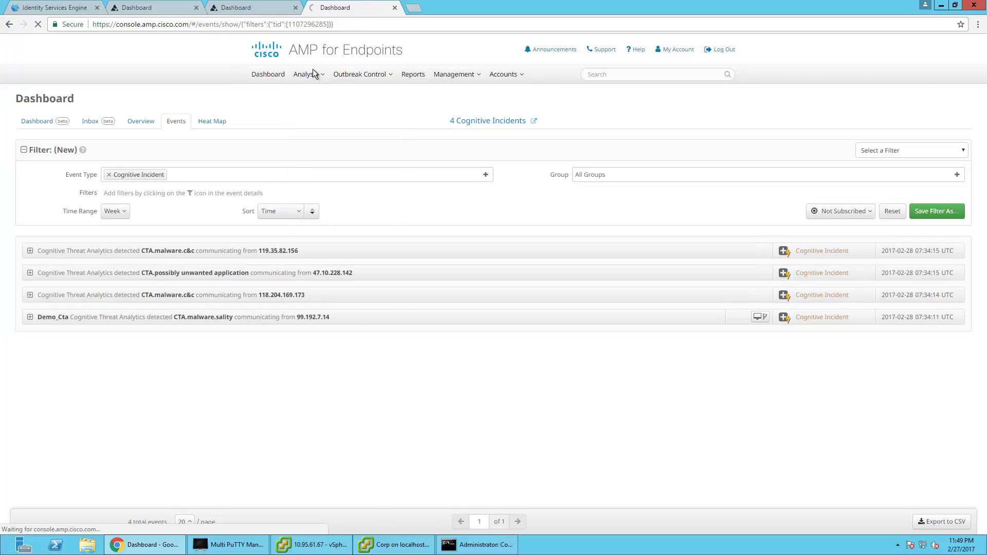
pyautogui.click(313, 78)
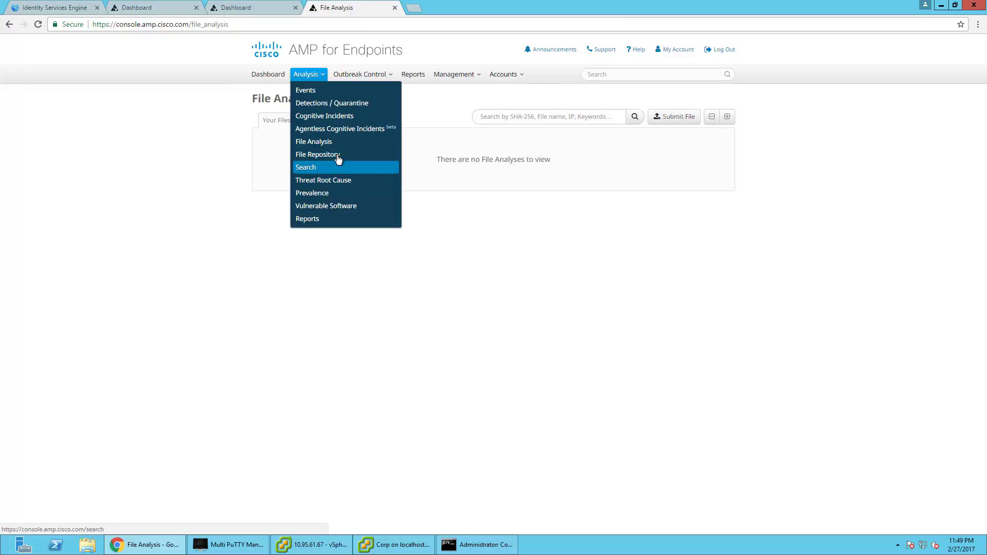
# - View Threat Root Cause, then open Vulnerable Software listing Adobe Flash Player, Oracle Java and Acrobat Reader
pyautogui.click(344, 186)
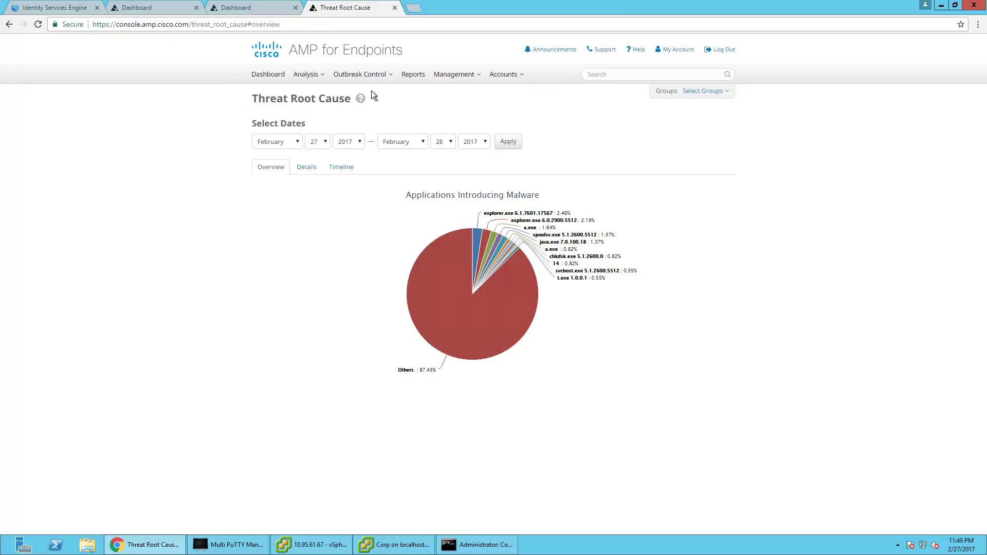
pyautogui.click(268, 74)
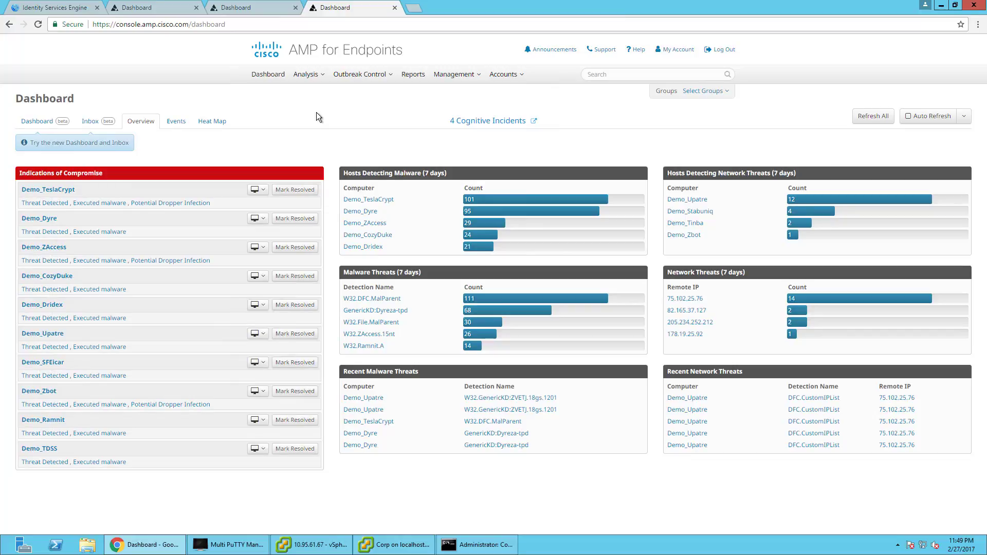
pyautogui.click(306, 75)
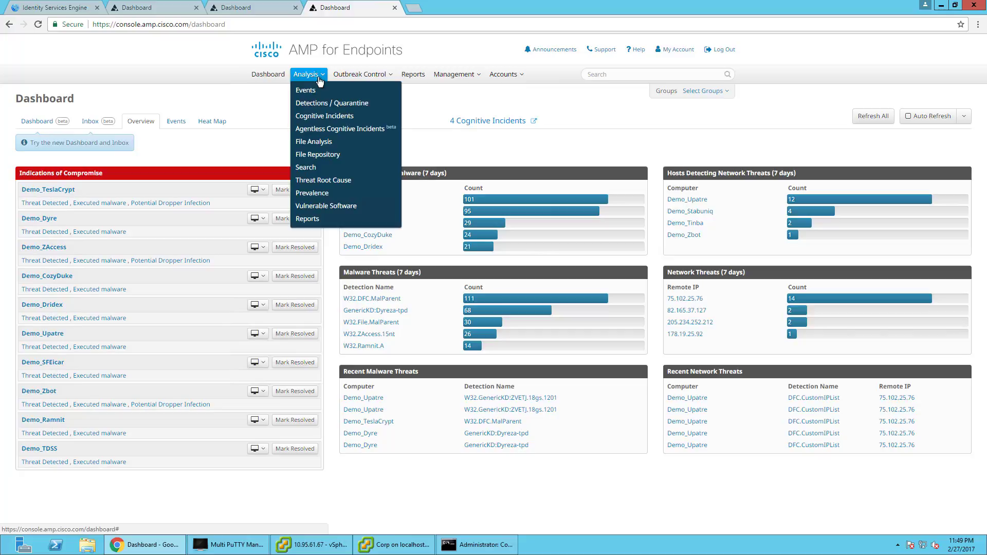
pyautogui.click(368, 206)
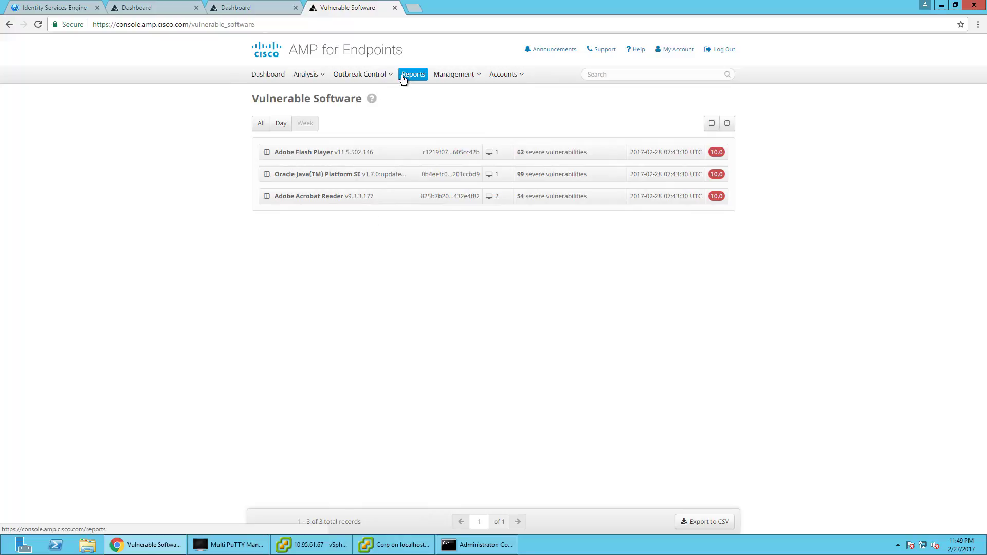
# - Find SecurityDemoAudit on page 3 of Management > Policies and open it for editing
pyautogui.click(450, 77)
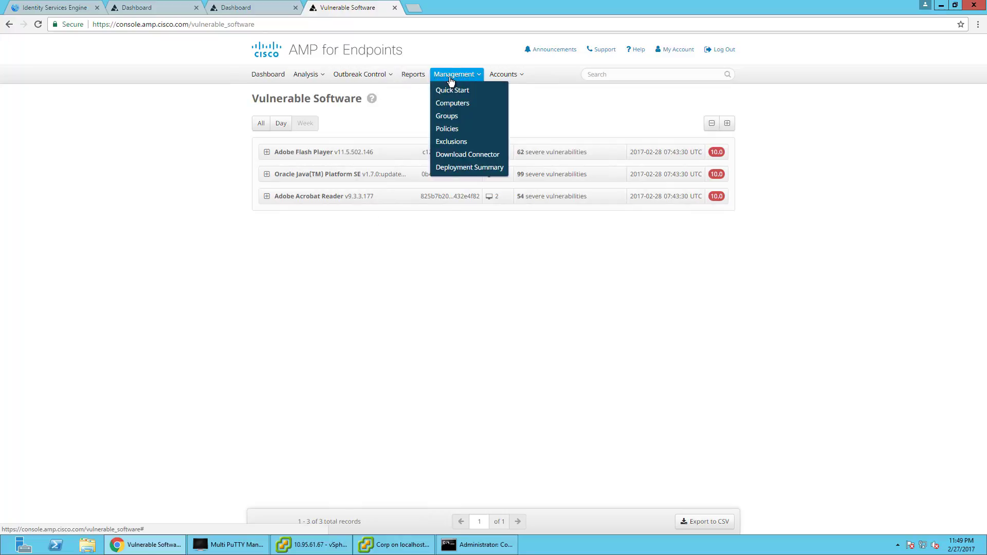
pyautogui.click(446, 130)
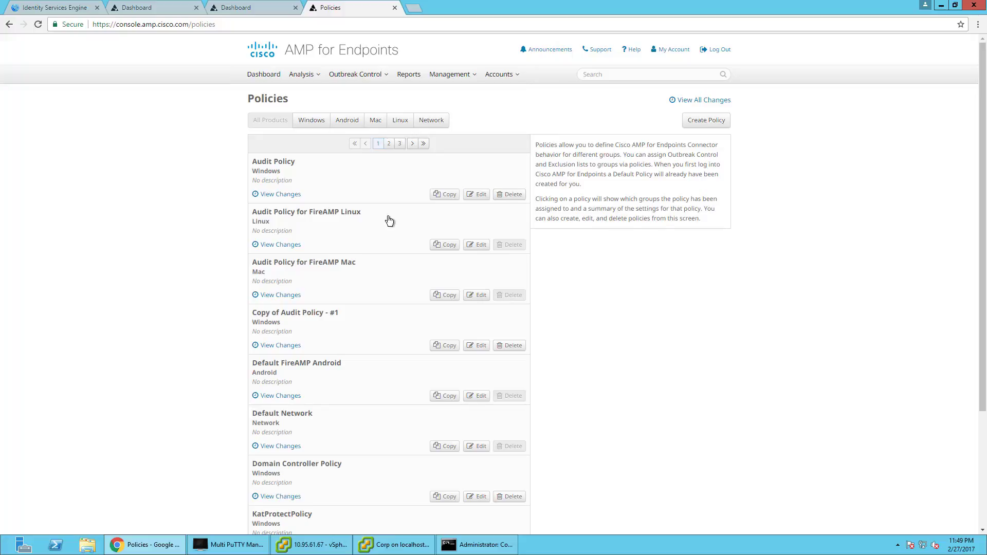
pyautogui.scroll(-3, 370, 293)
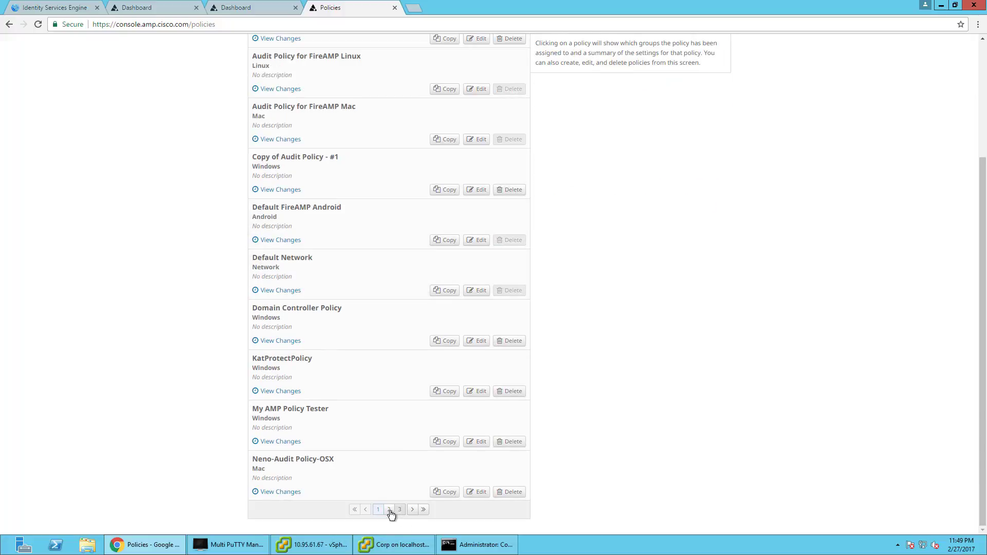
pyautogui.click(390, 510)
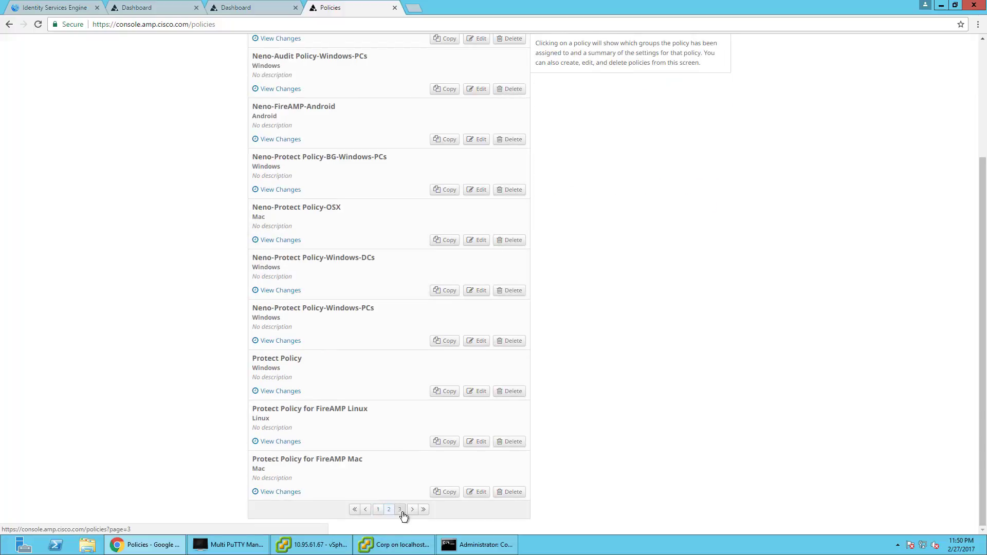
pyautogui.click(399, 509)
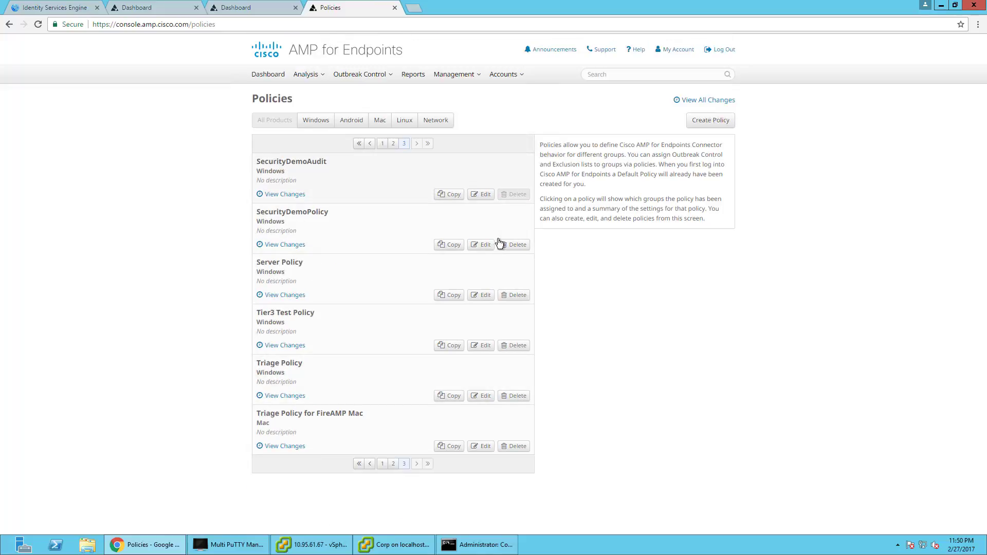
pyautogui.click(473, 195)
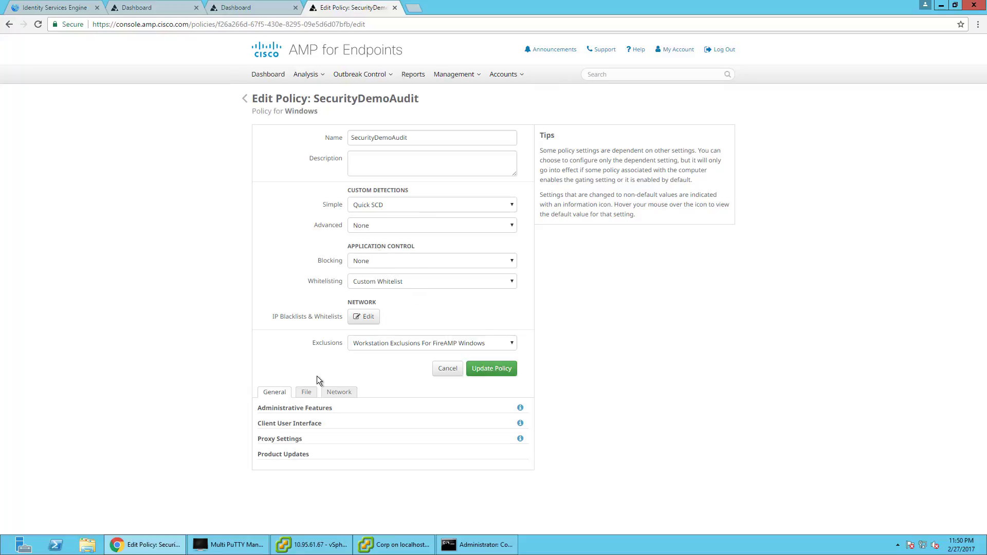
# - Expand Administrative Features, Client User Interface and Proxy Settings to reveal http_proxy, host 10.1.100.5, port 80
pyautogui.click(305, 408)
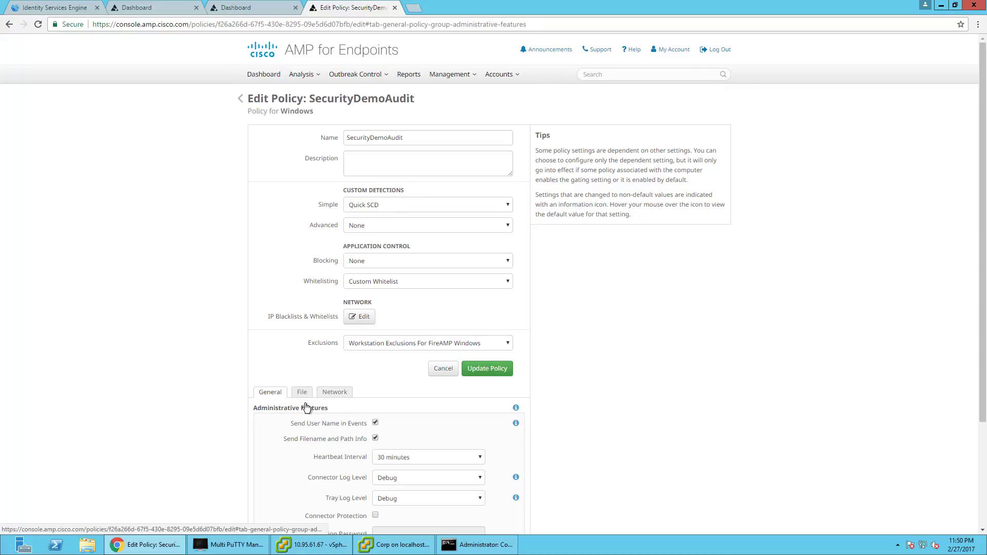
pyautogui.scroll(-3, 305, 405)
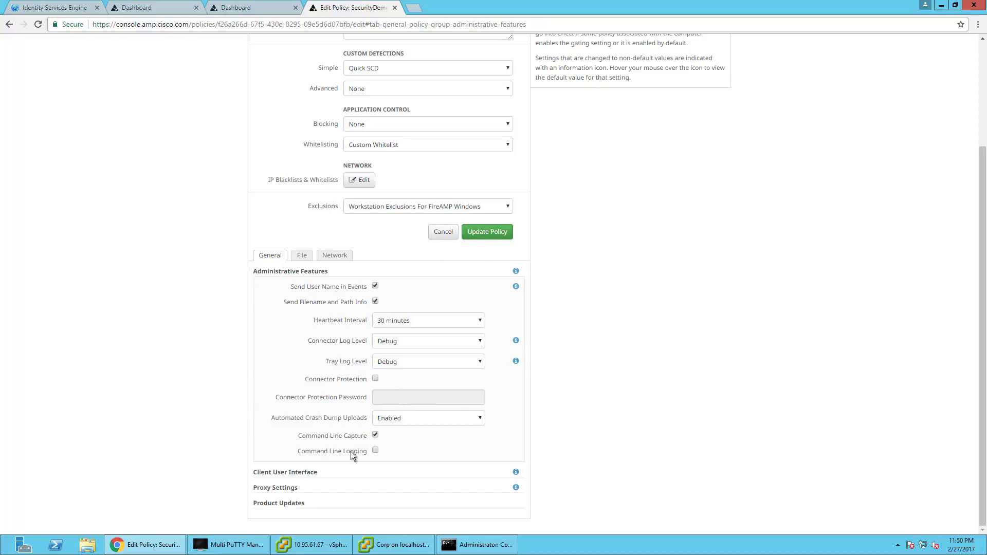
pyautogui.click(286, 472)
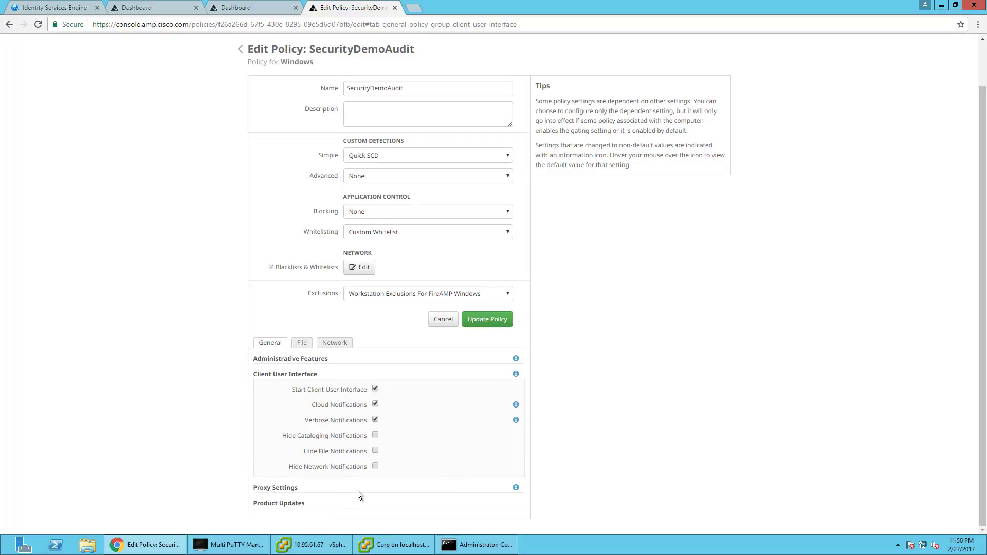
pyautogui.click(283, 493)
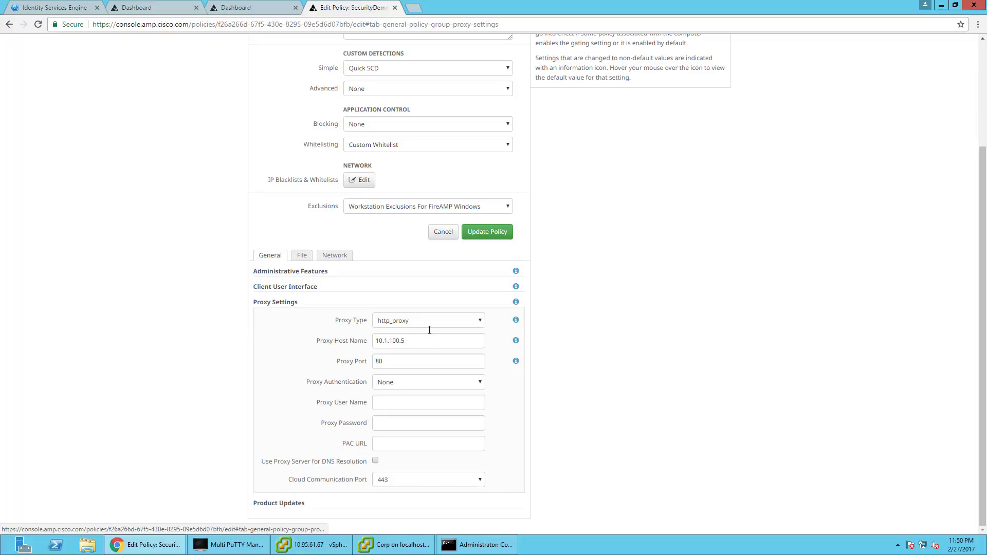
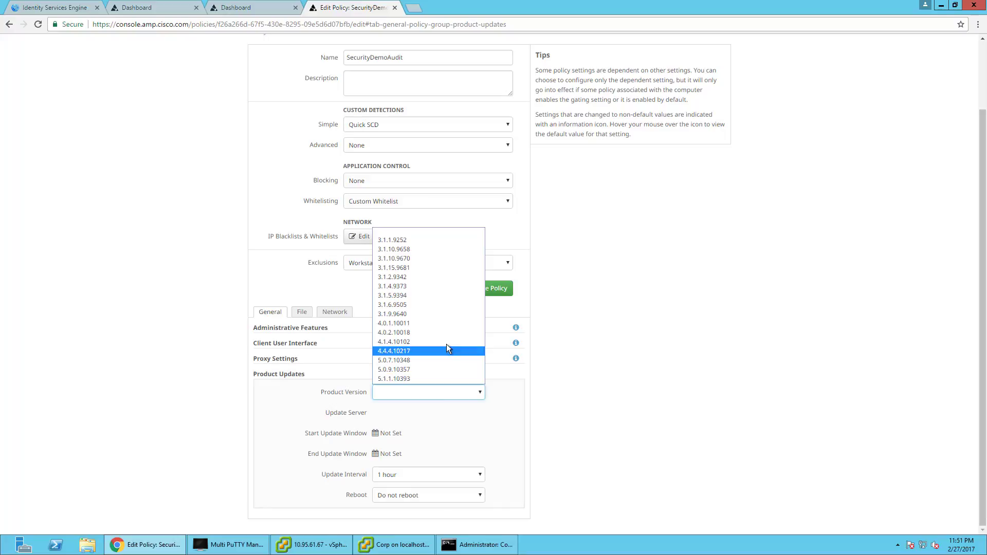
# - Choose connector version 5.1.1.10393 for SecurityDemoAudit, keeping the current workstation exclusion set
pyautogui.click(431, 379)
pyautogui.scroll(-1, 360, 495)
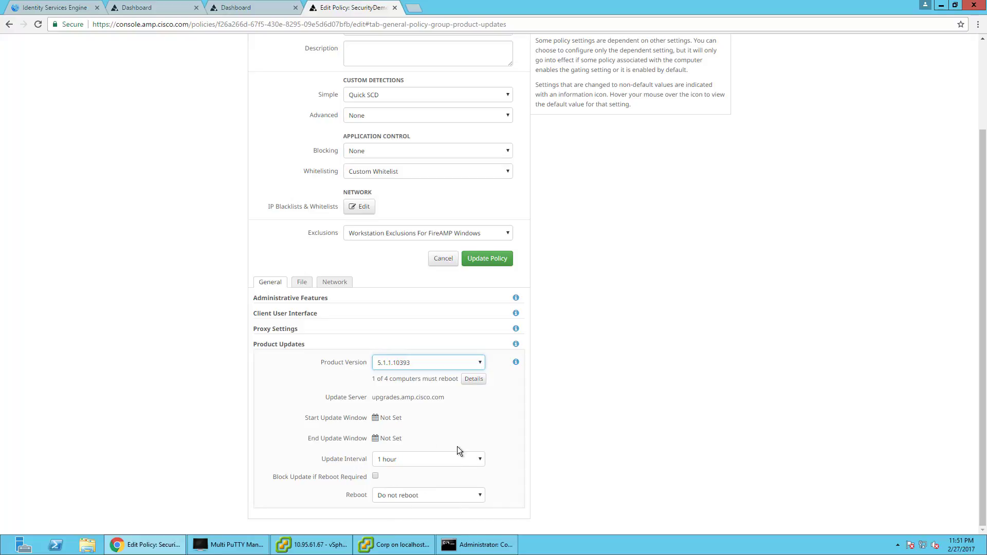
pyautogui.scroll(1, 491, 354)
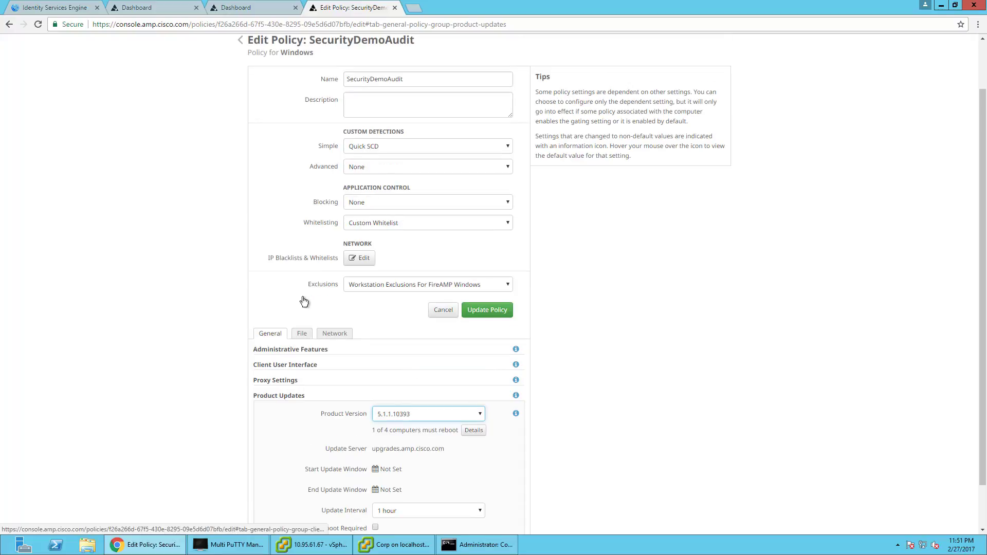
pyautogui.scroll(-1, 440, 374)
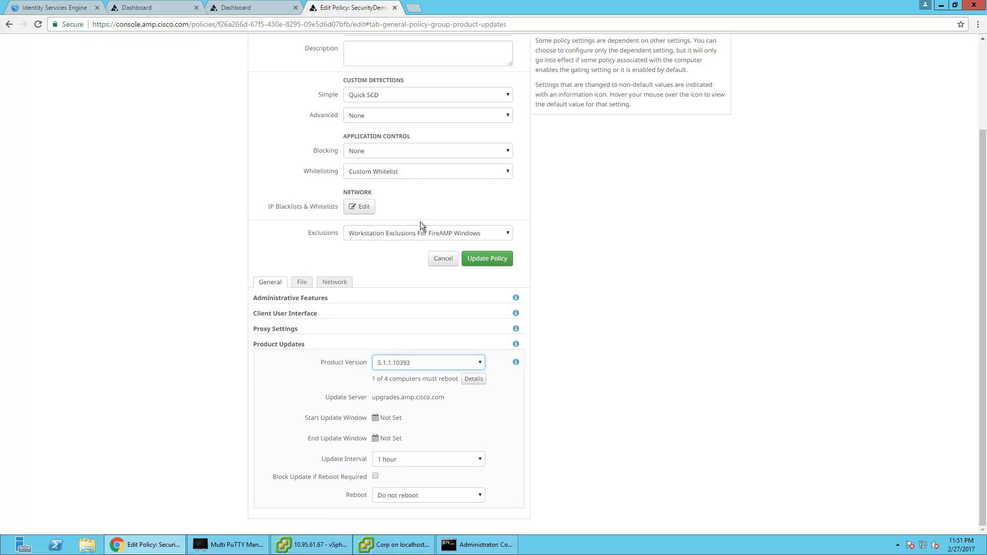
pyautogui.click(445, 234)
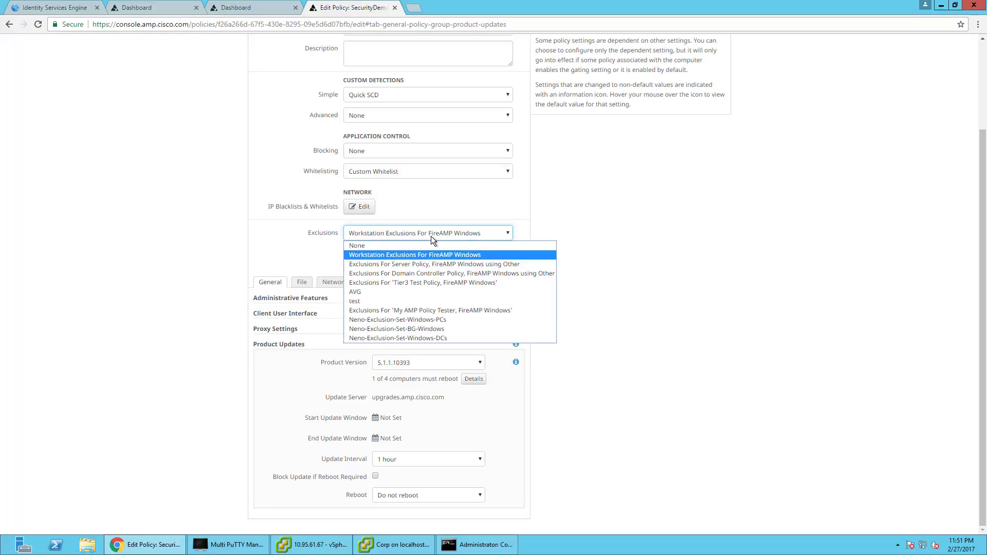
pyautogui.click(431, 236)
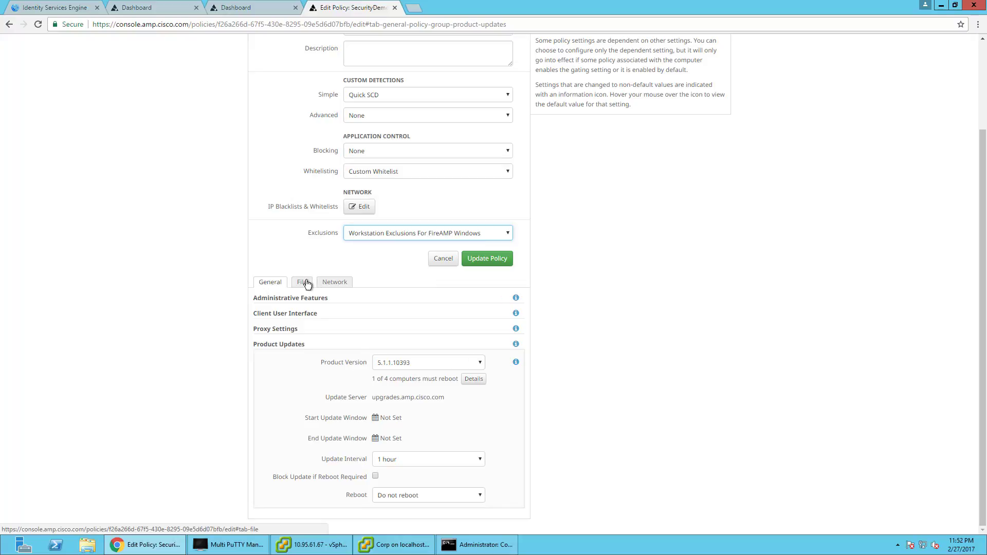
# - On the File tab, review Modes with file conviction left at Audit, plus Cache, ETHOS and Engines
pyautogui.click(306, 283)
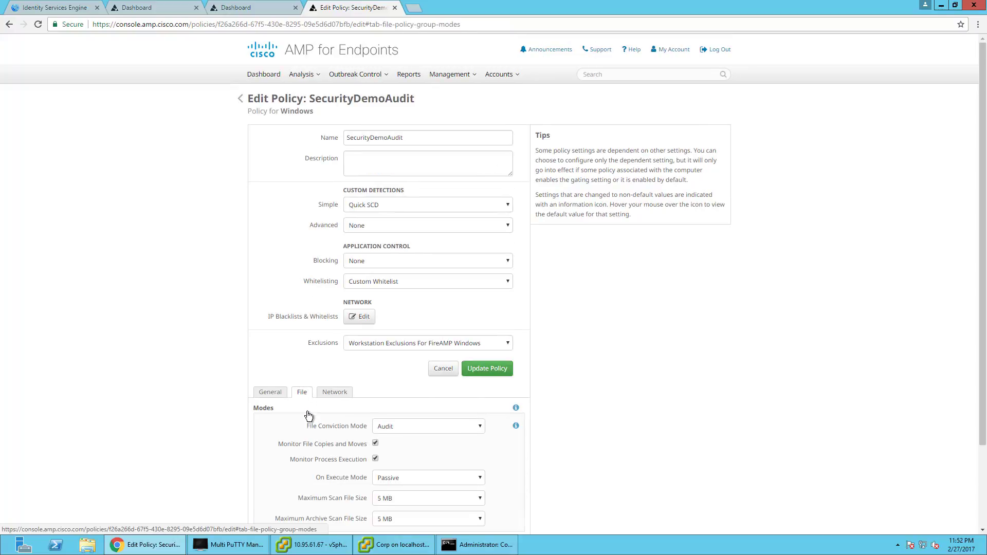
pyautogui.scroll(-2, 310, 420)
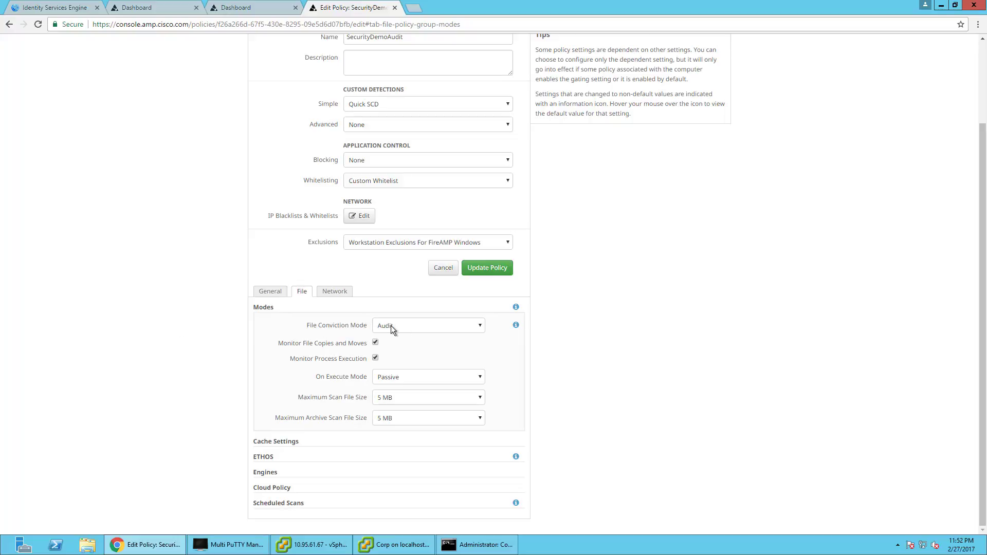
pyautogui.click(429, 328)
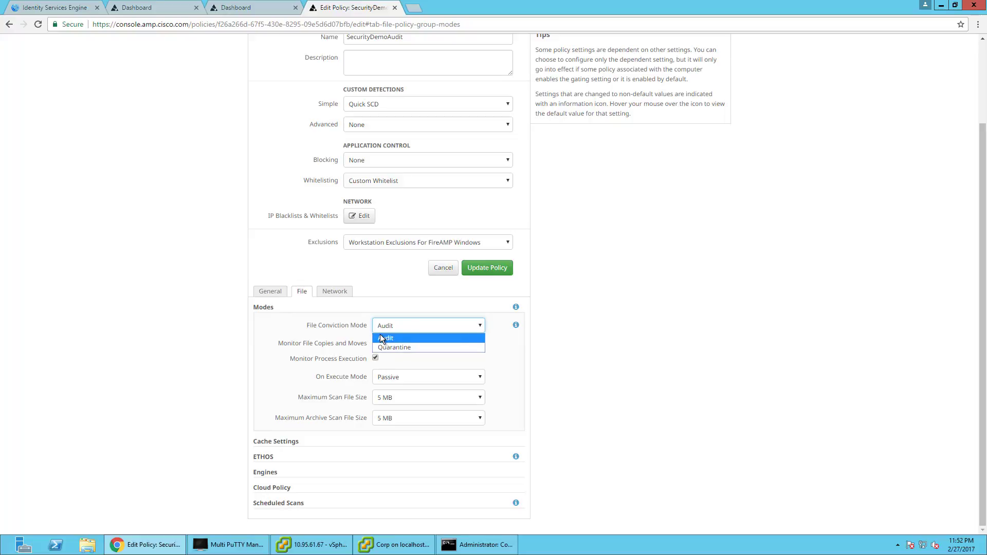
pyautogui.click(327, 333)
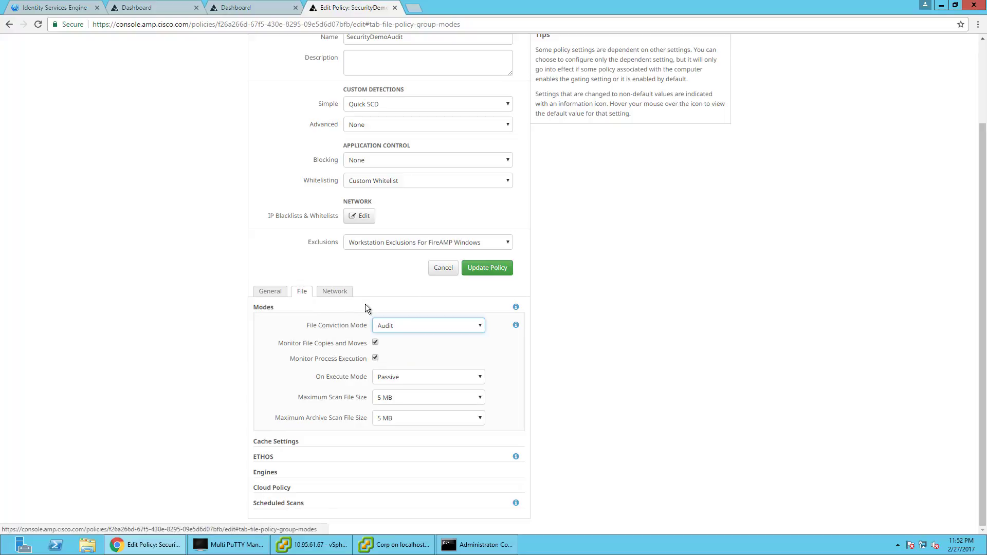
pyautogui.click(292, 446)
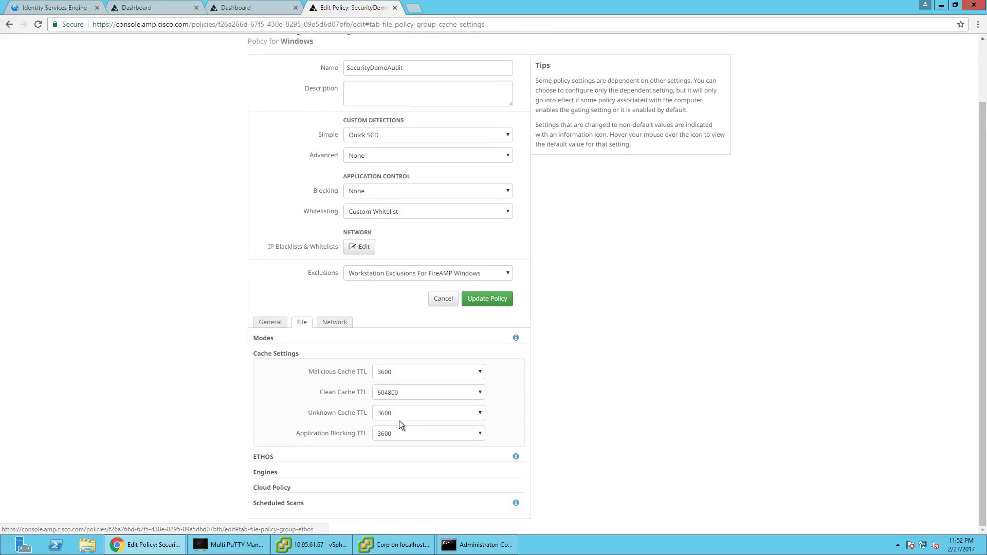
pyautogui.click(265, 471)
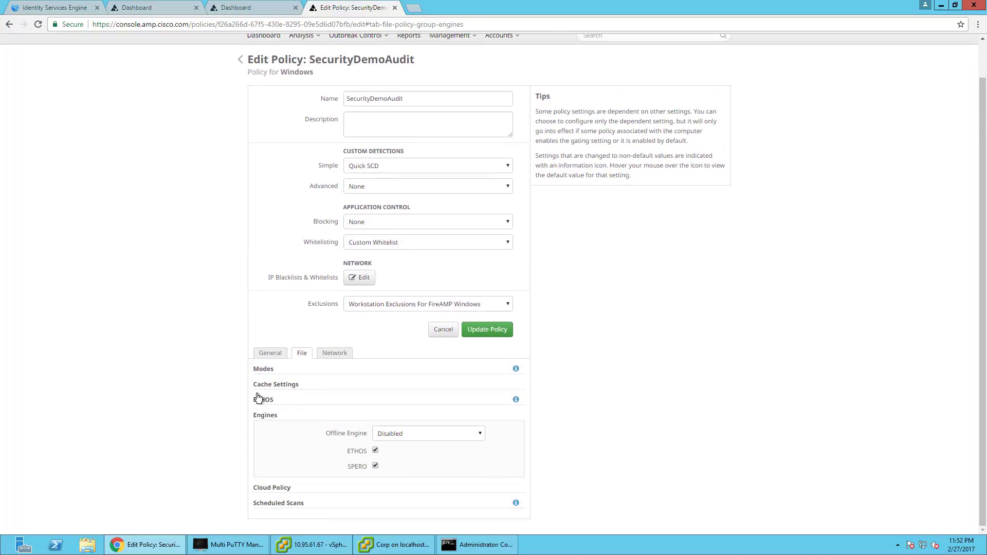
pyautogui.click(259, 399)
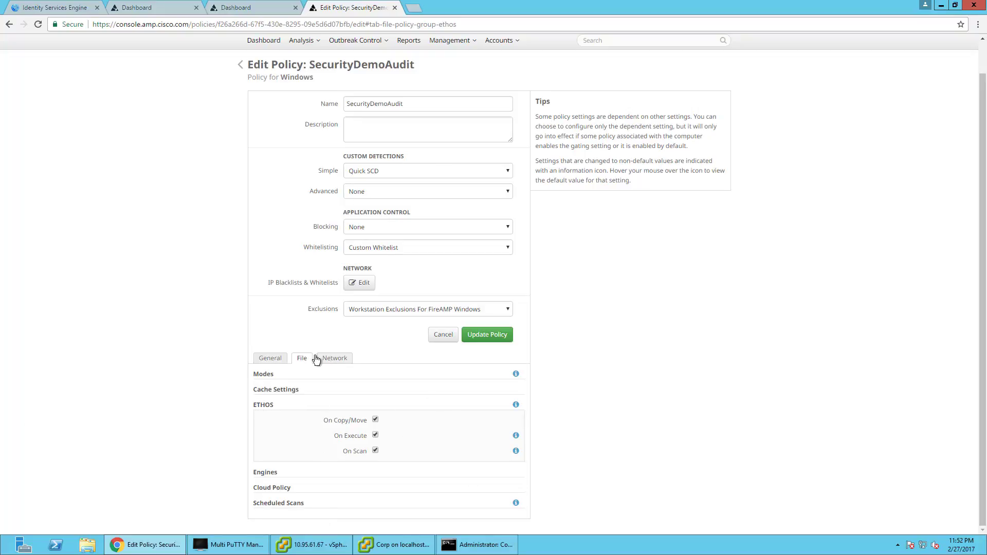
pyautogui.click(264, 474)
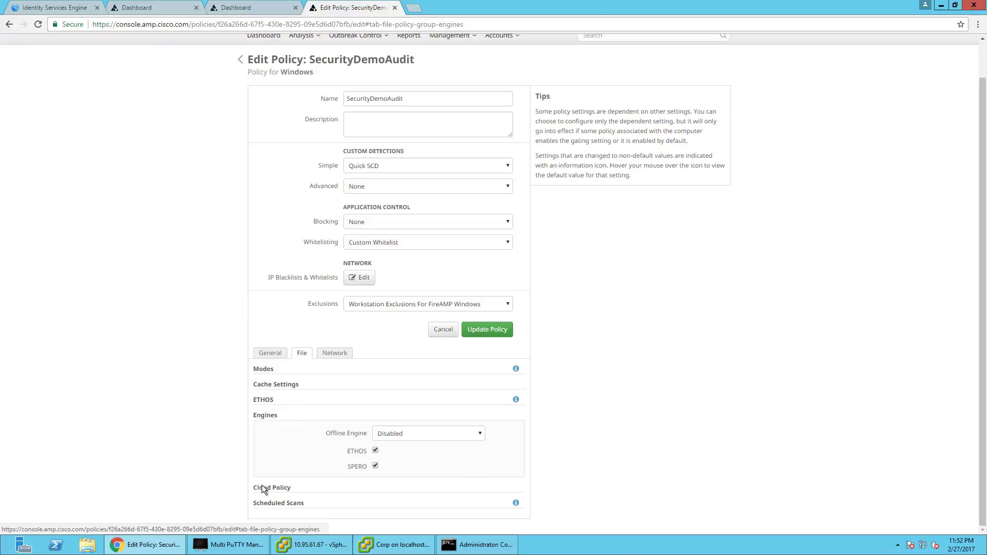
pyautogui.click(443, 435)
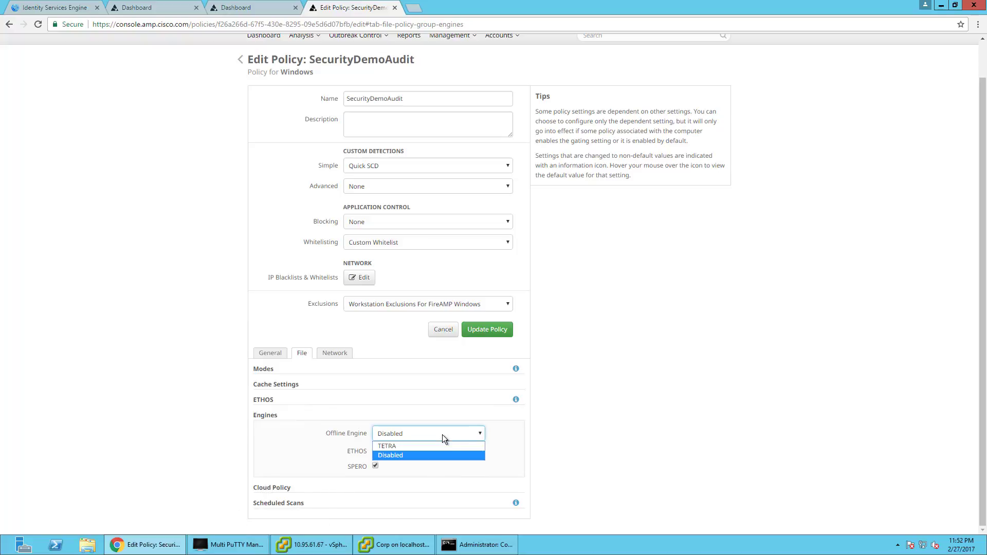
pyautogui.click(406, 464)
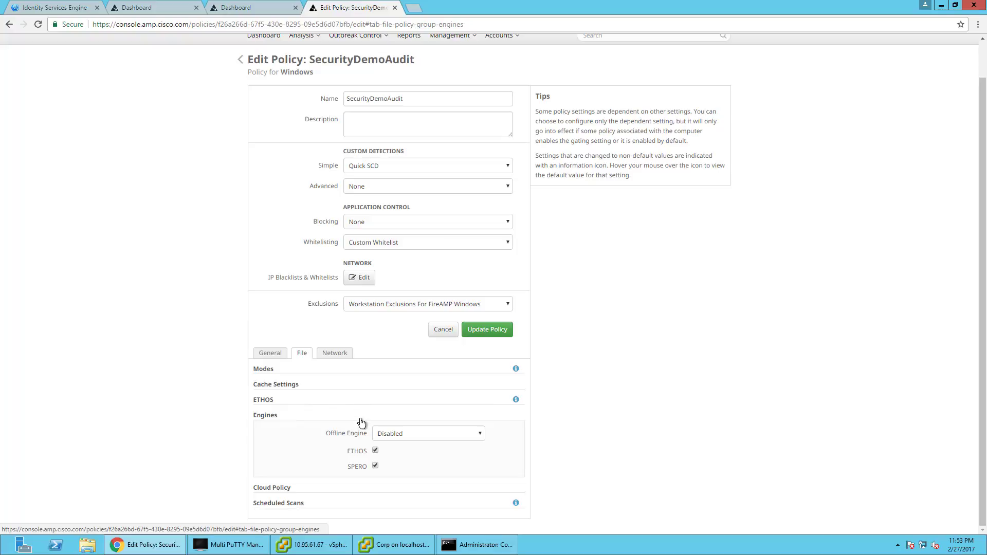
# - Review Cloud Policy and Scheduled Scans, keeping the offline engine Disabled, then show Network settings
pyautogui.click(282, 489)
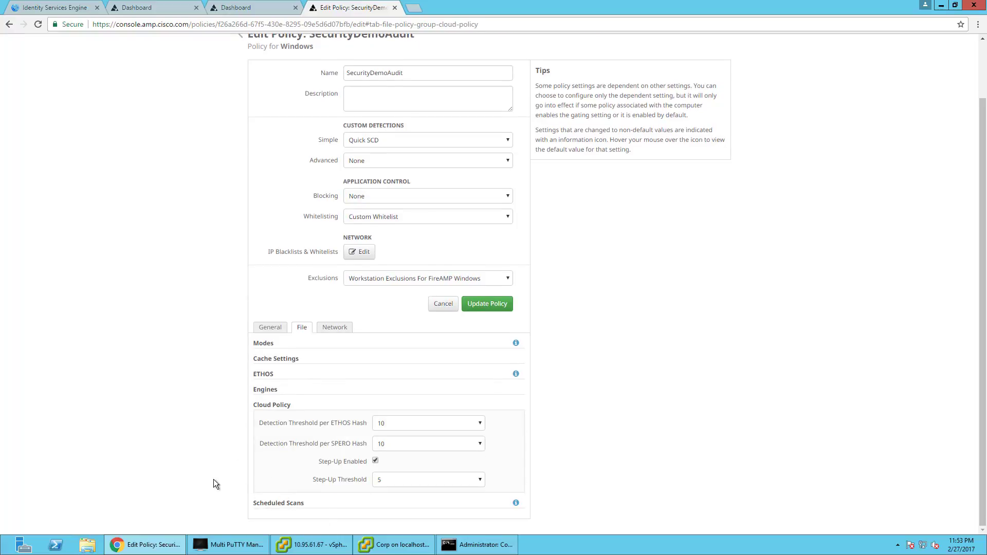
pyautogui.click(298, 391)
pyautogui.click(428, 432)
pyautogui.click(429, 434)
pyautogui.click(430, 433)
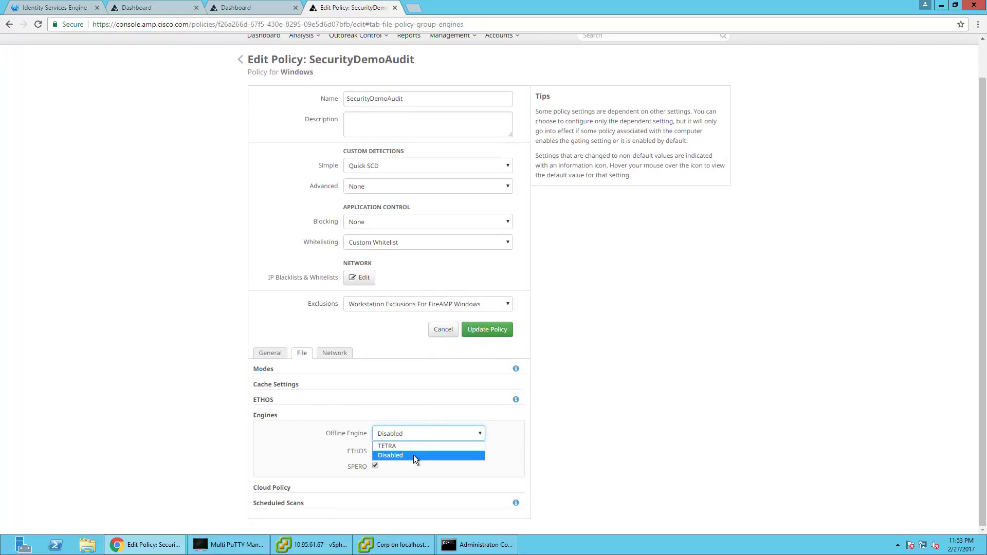
pyautogui.click(248, 461)
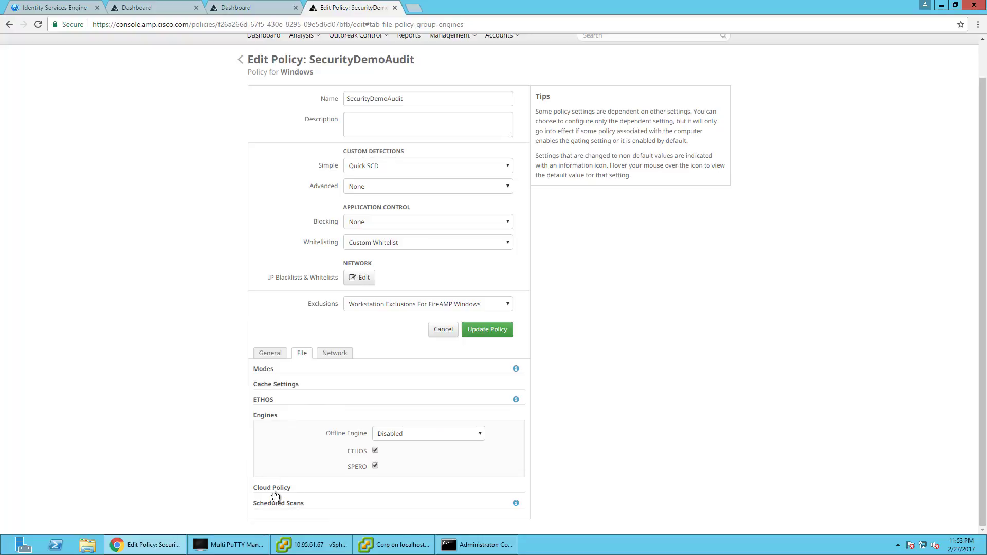
pyautogui.click(274, 491)
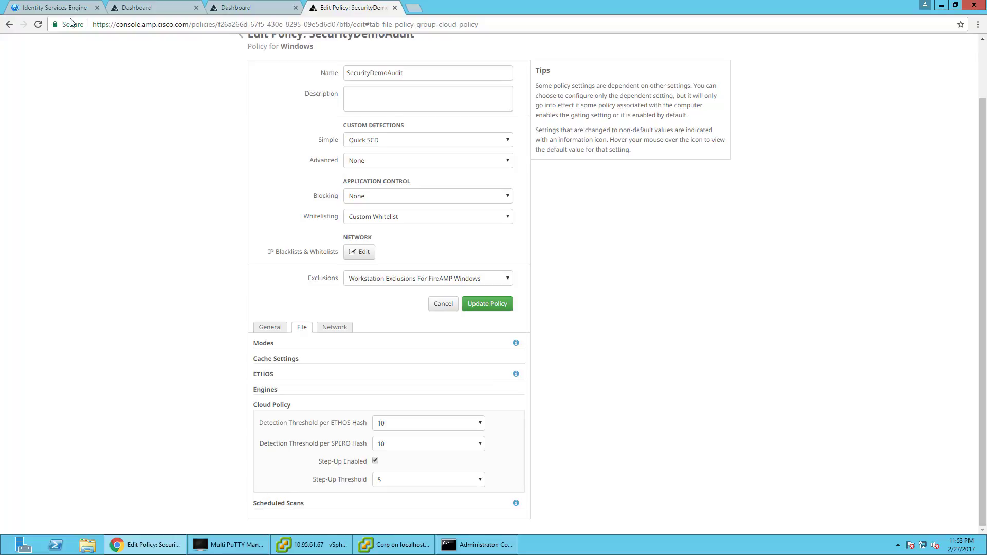
pyautogui.click(286, 504)
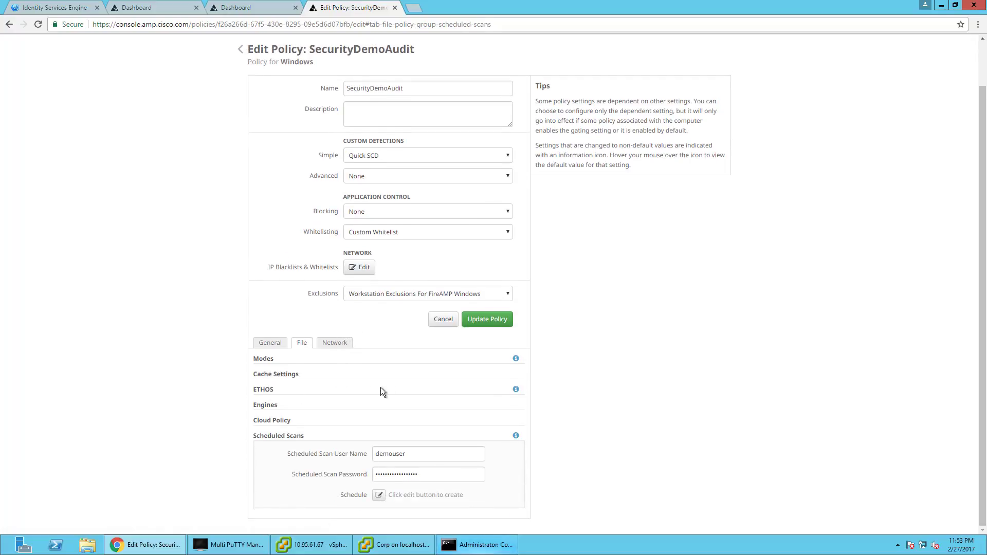
pyautogui.click(335, 343)
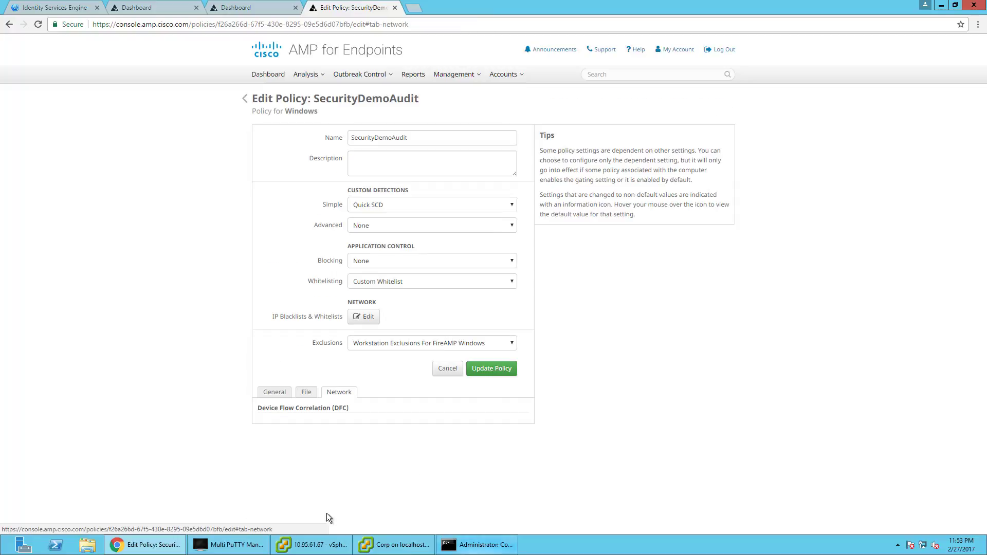
# - Expand Device Flow Correlation and submit the policy, which returns three validation errors
pyautogui.click(304, 410)
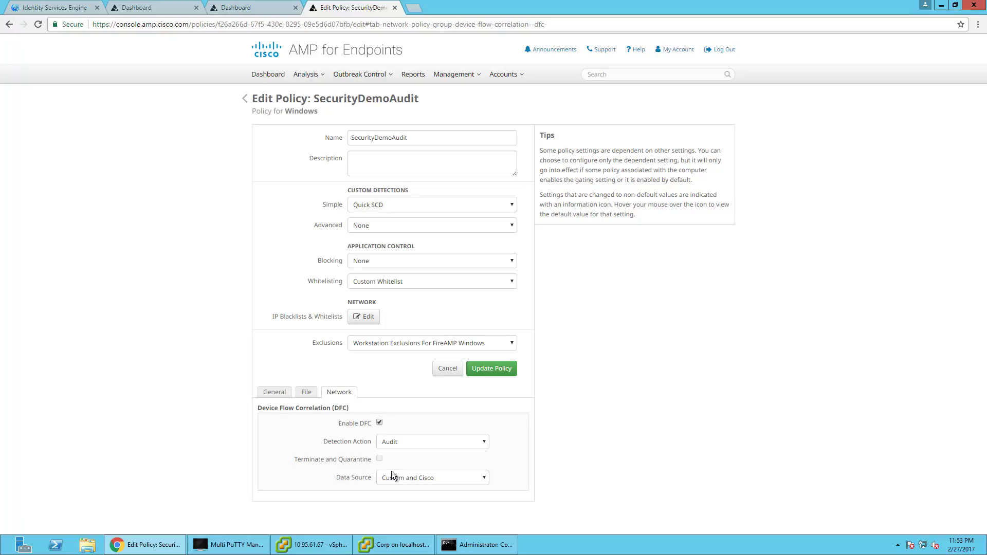
pyautogui.click(491, 370)
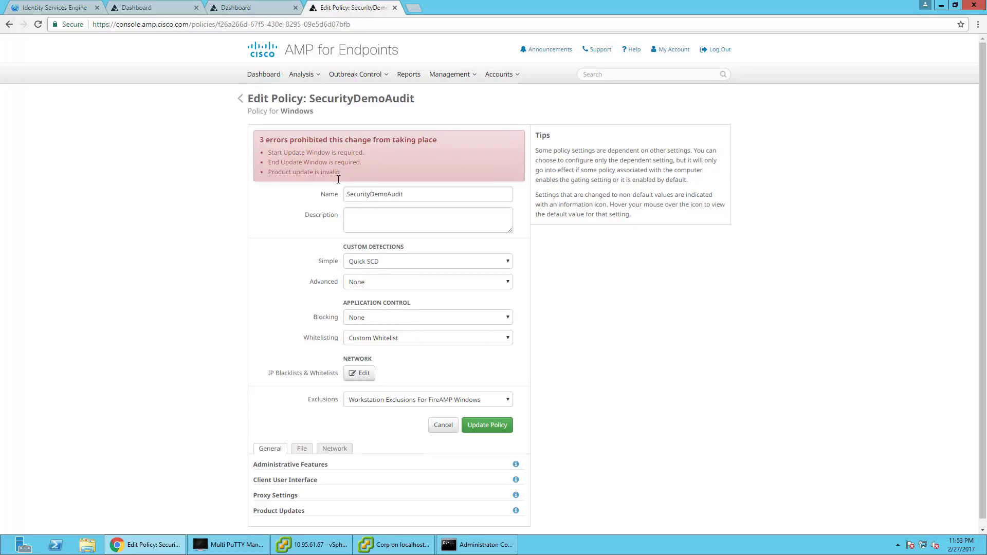
# - Set the Product Updates window to start 2017-02-27 and end on the 28th, then submit the policy
pyautogui.scroll(-1, 308, 355)
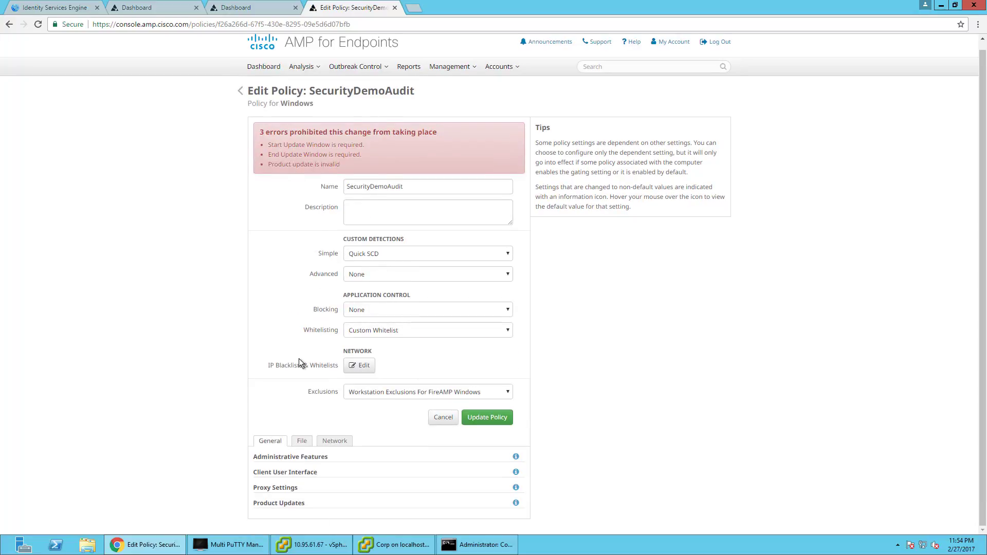
pyautogui.click(287, 458)
pyautogui.scroll(-4, 306, 463)
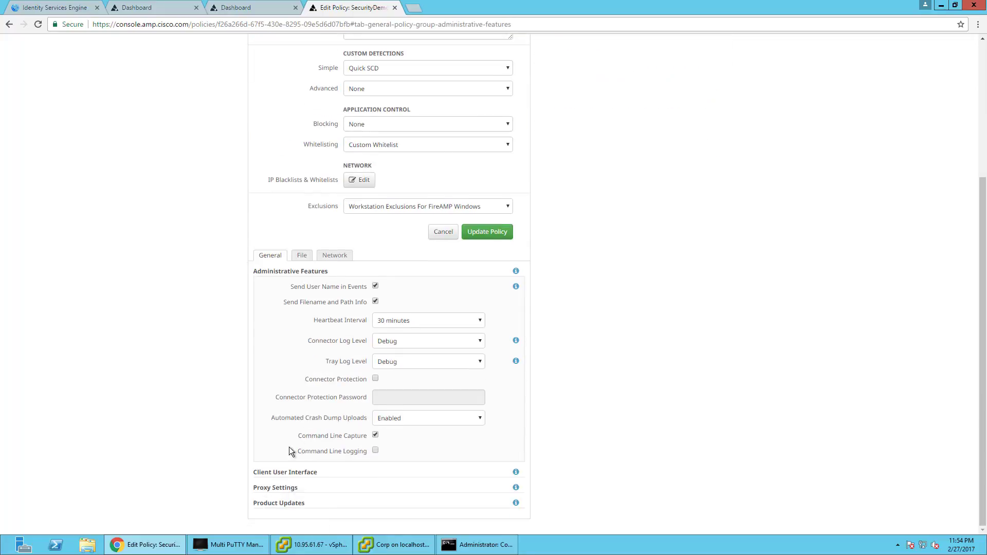
pyautogui.click(279, 506)
pyautogui.click(455, 378)
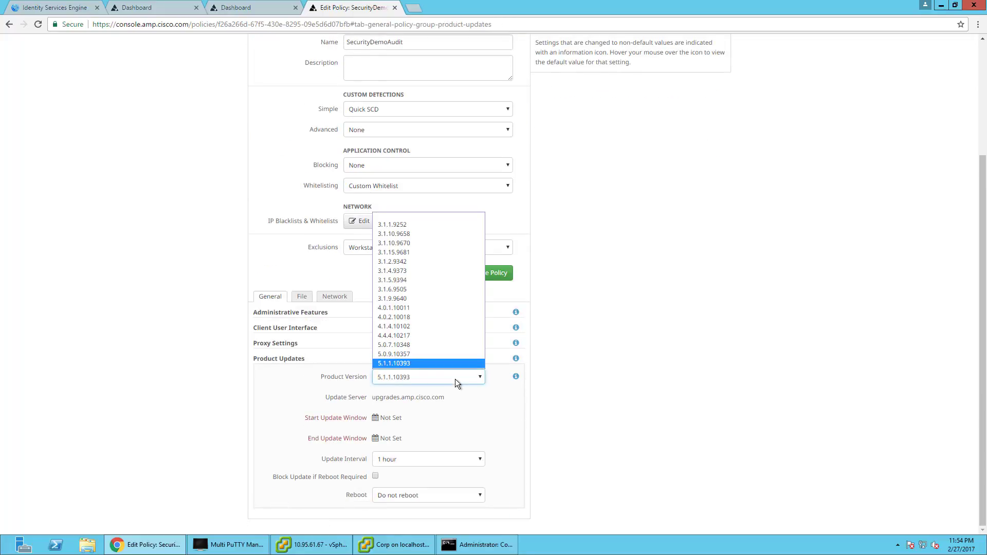
pyautogui.click(455, 379)
pyautogui.click(392, 418)
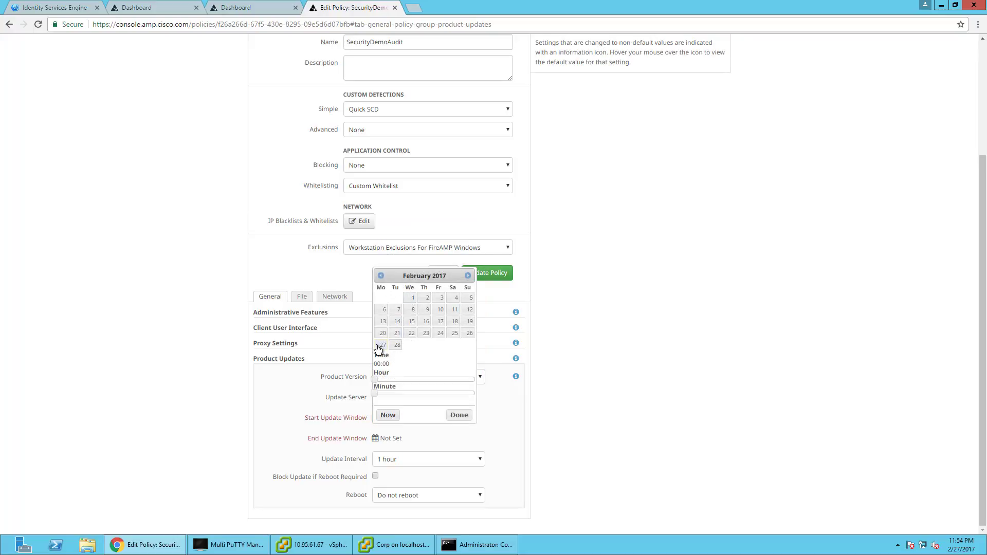
pyautogui.click(459, 415)
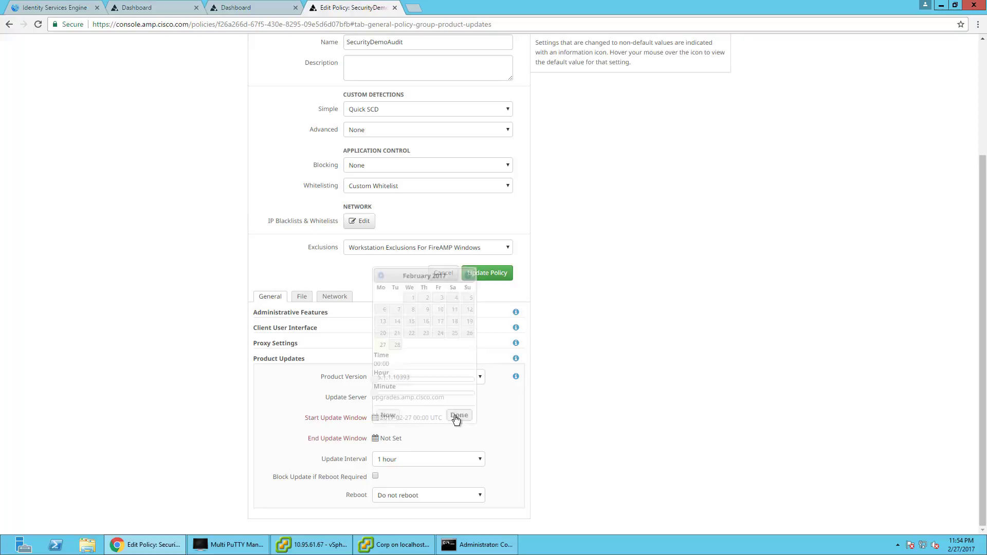
pyautogui.click(388, 494)
pyautogui.click(401, 439)
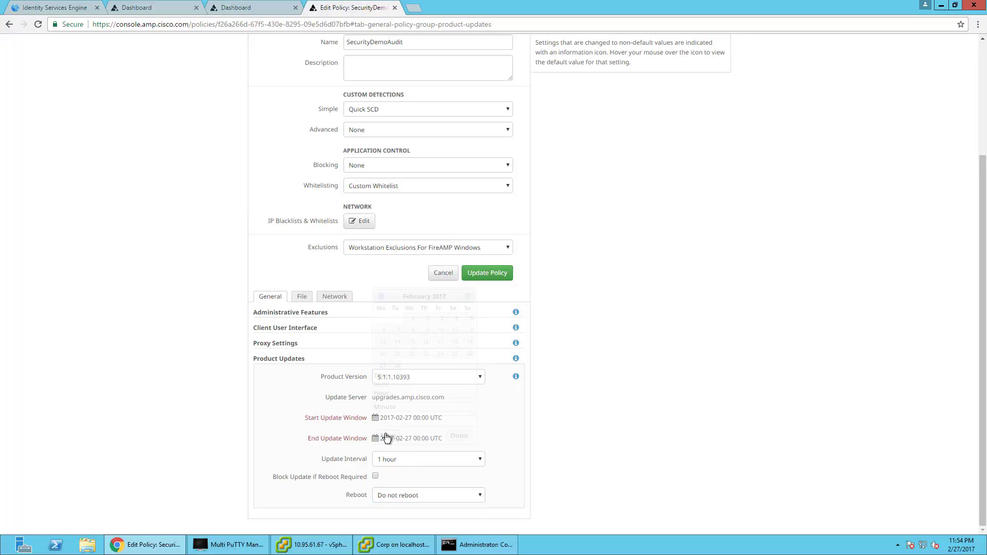
pyautogui.click(397, 365)
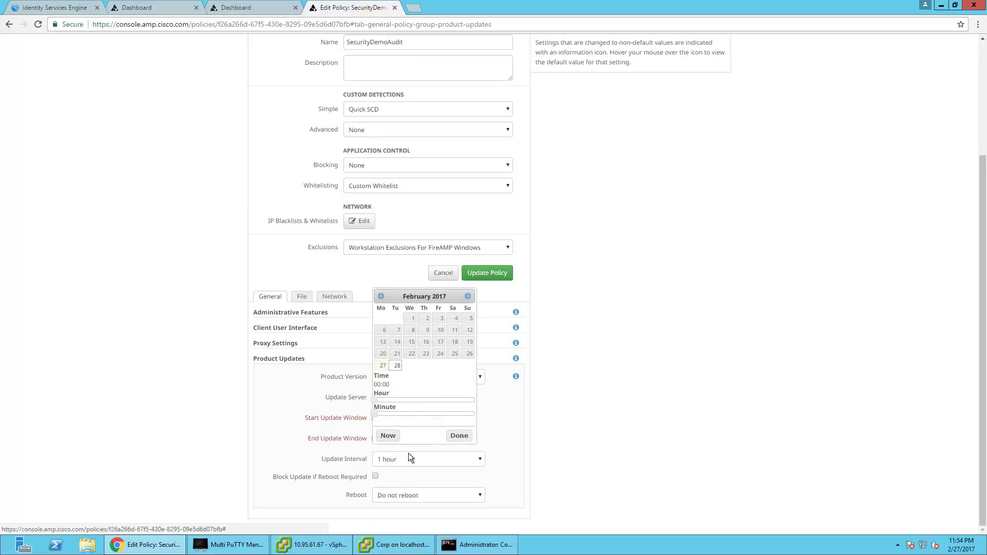
pyautogui.click(459, 436)
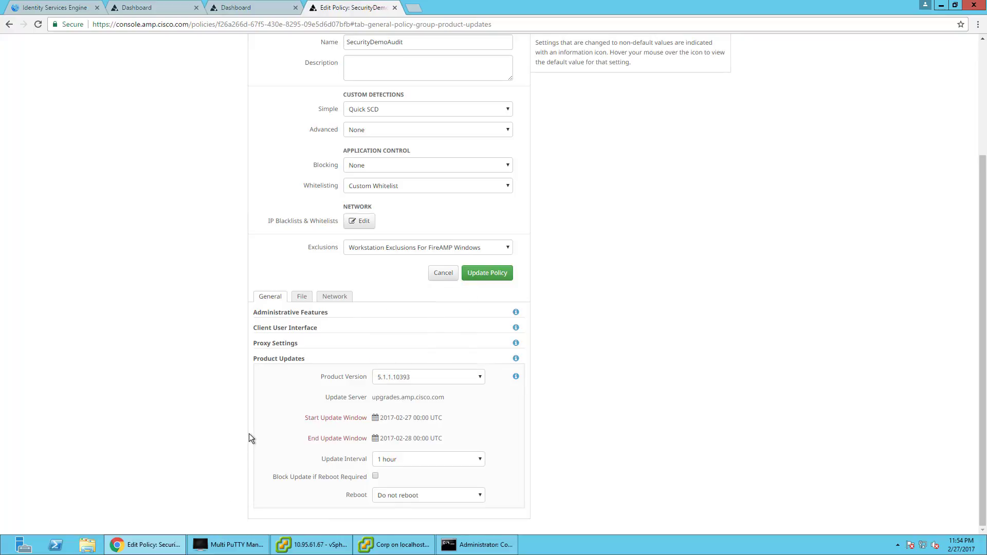
pyautogui.click(491, 274)
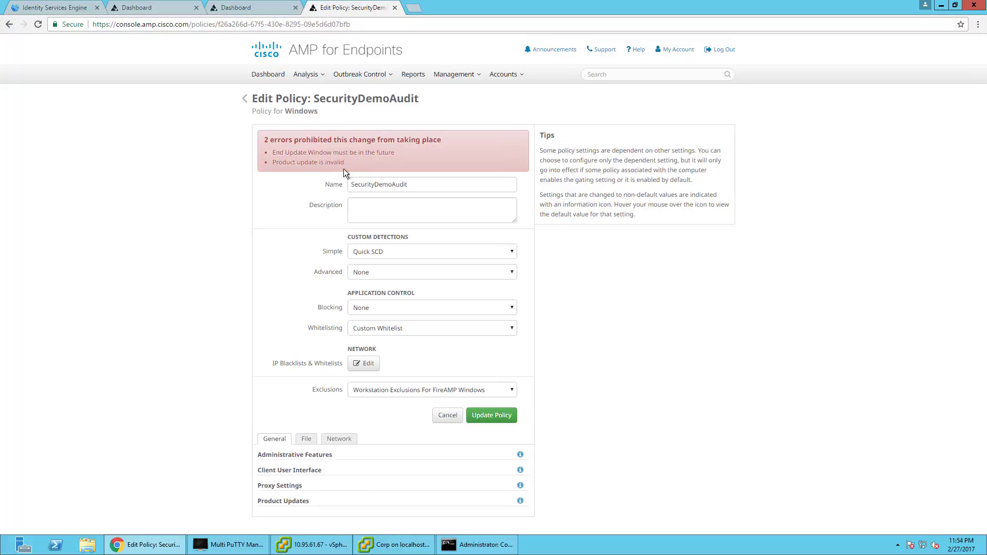
pyautogui.click(304, 502)
pyautogui.scroll(-3, 304, 502)
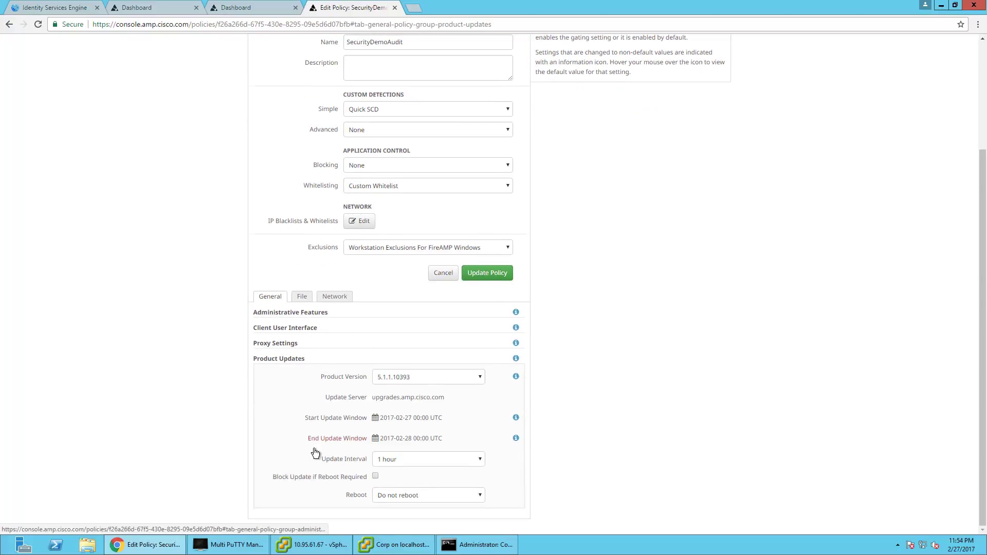
pyautogui.click(385, 439)
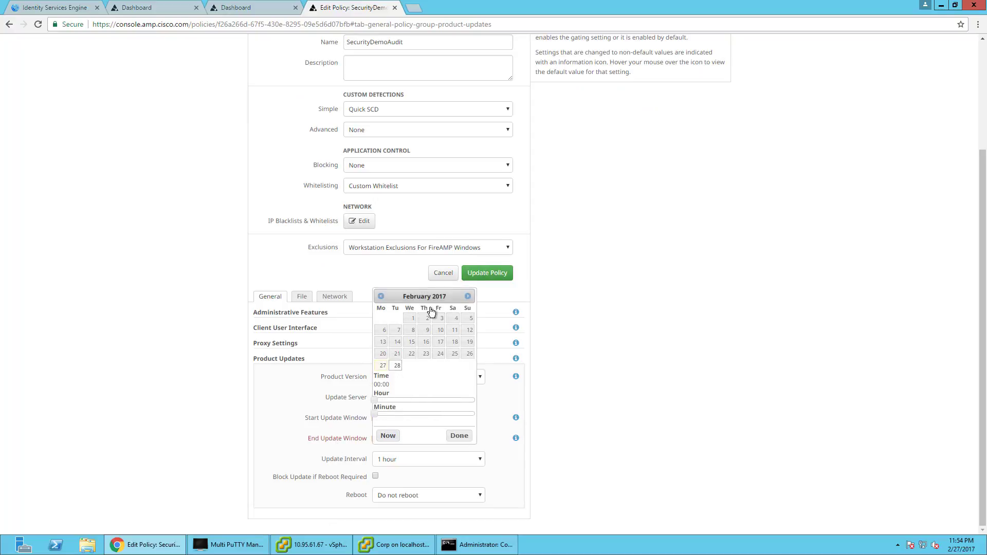
pyautogui.click(467, 297)
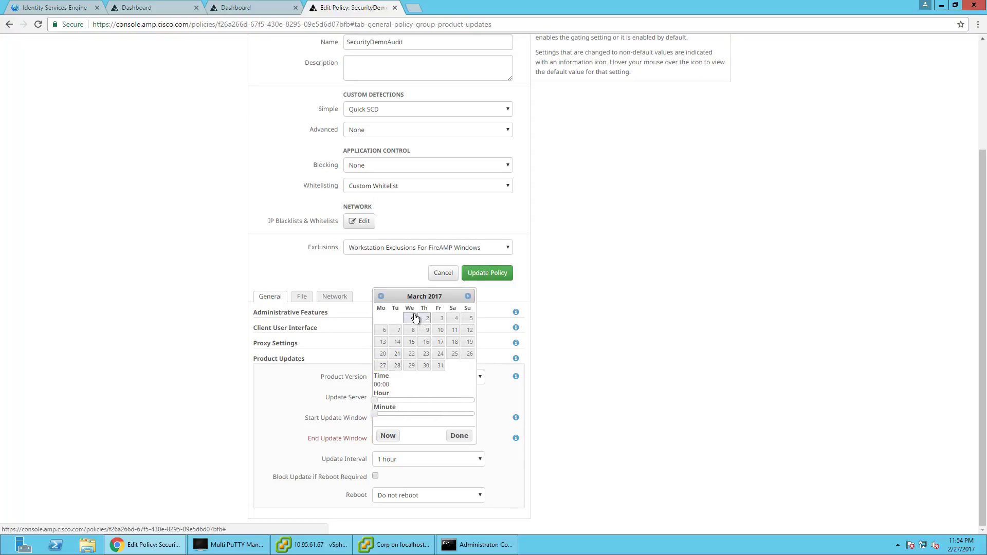
pyautogui.click(459, 435)
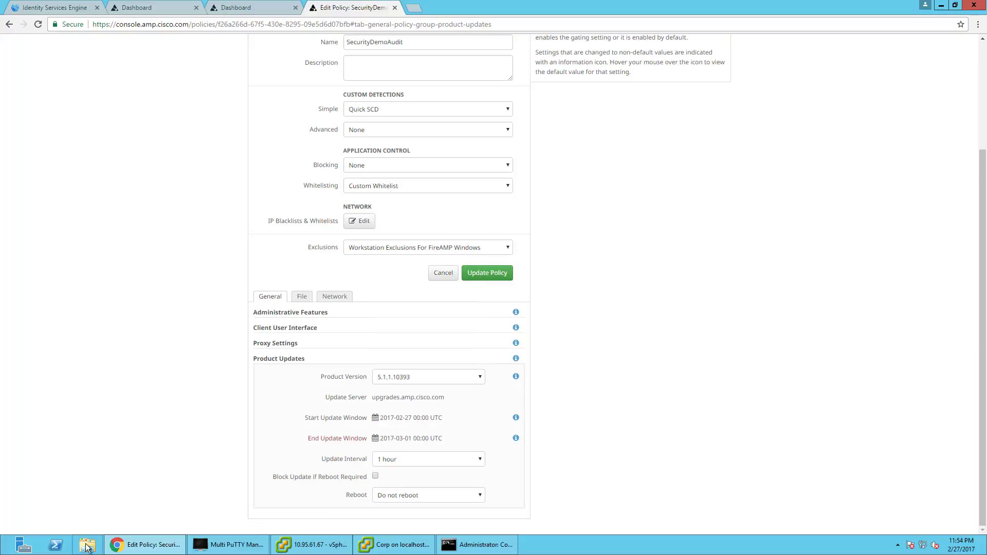
pyautogui.click(486, 272)
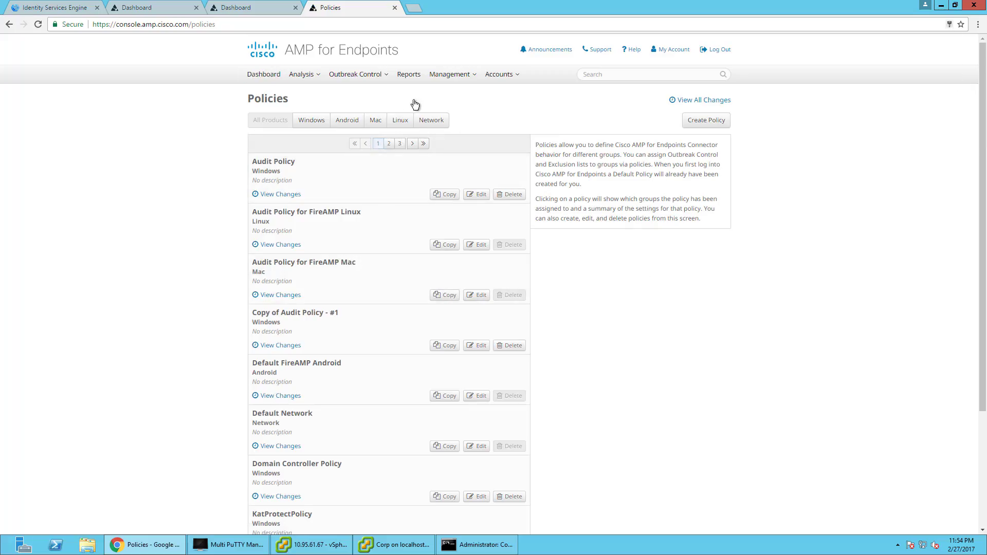
# - Open Management > Groups and page through both pages of the group list
pyautogui.moveTo(441, 77)
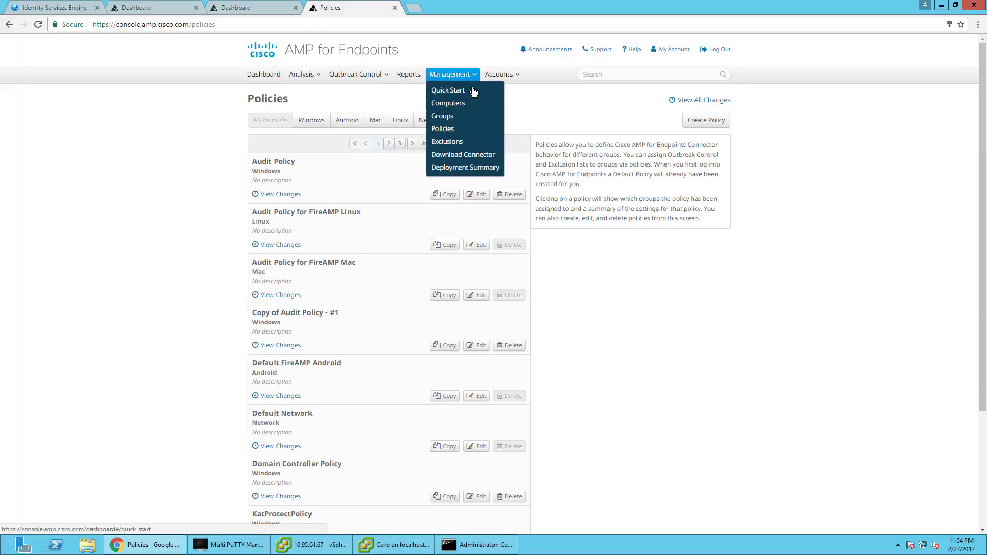
pyautogui.click(443, 116)
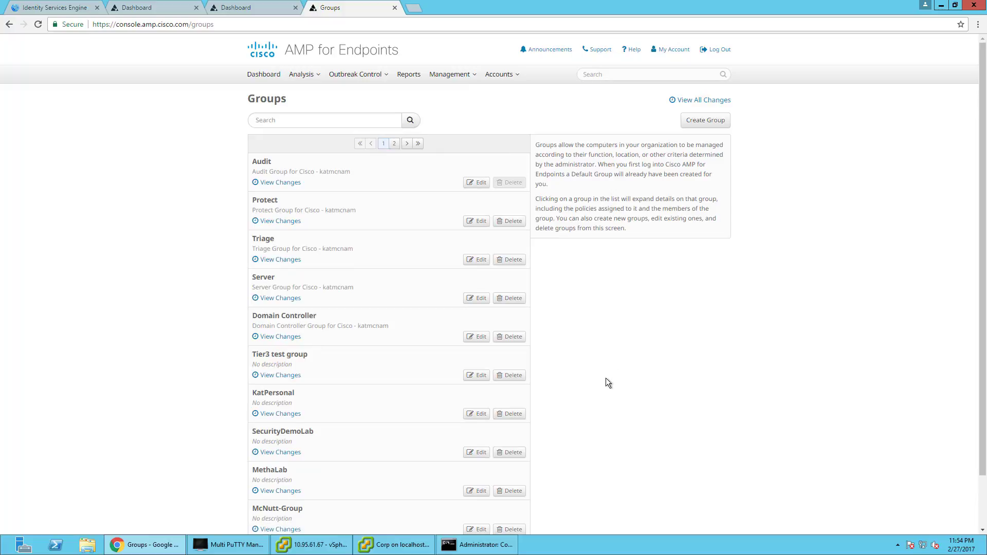
pyautogui.scroll(-2, 606, 381)
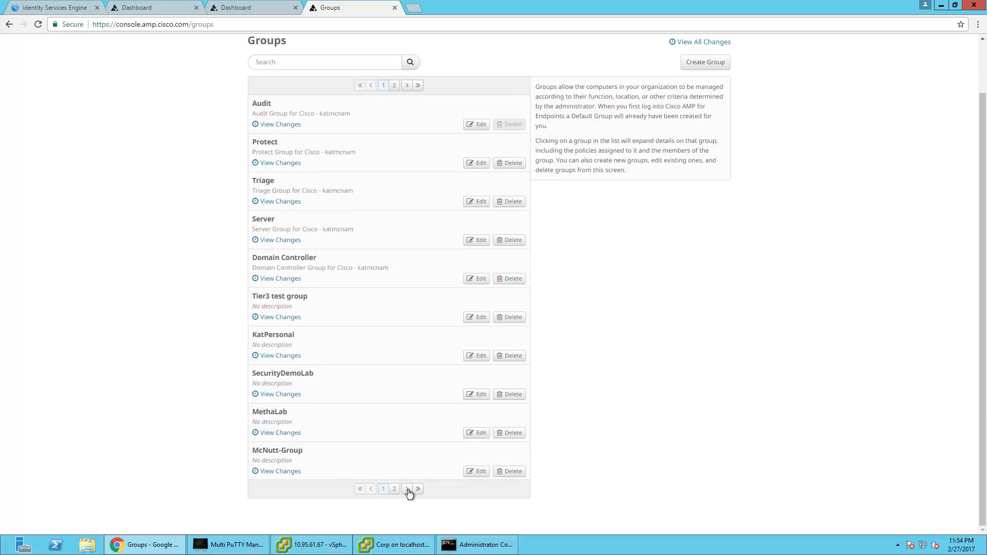
pyautogui.click(396, 489)
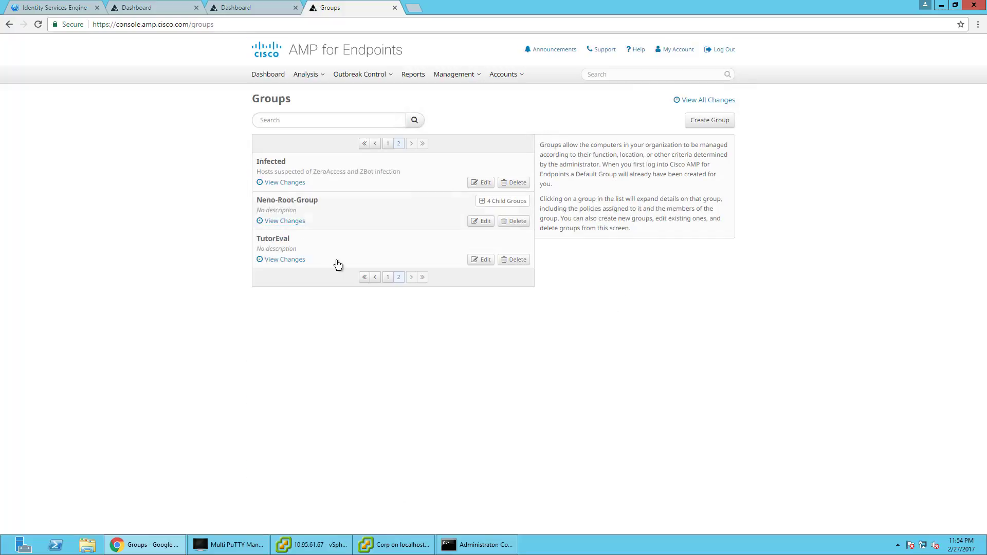
pyautogui.click(388, 278)
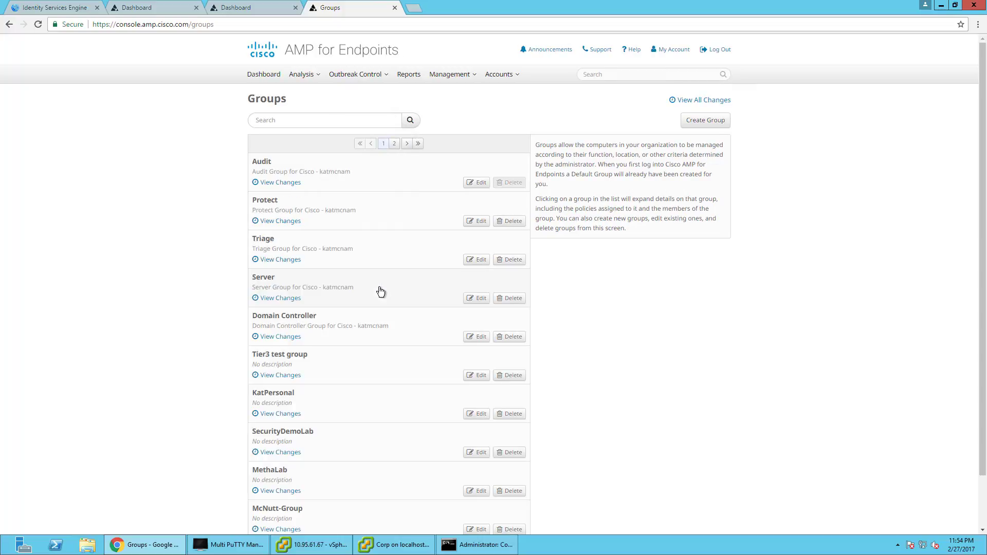
pyautogui.scroll(-1, 381, 294)
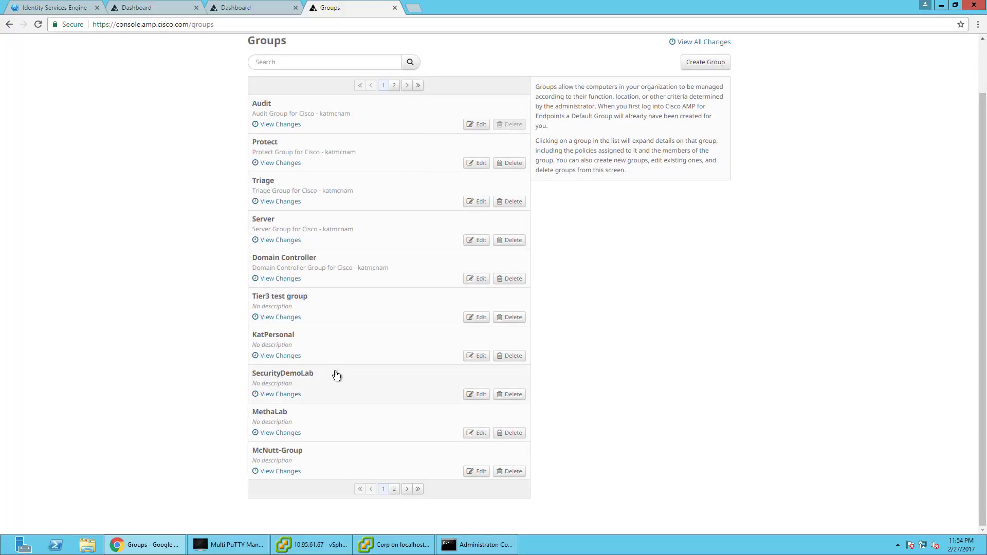
pyautogui.scroll(1, 335, 375)
# - Launch Chrome in the Windows 7 VM, then open the AMP Dashboard in the host browser
pyautogui.click(466, 75)
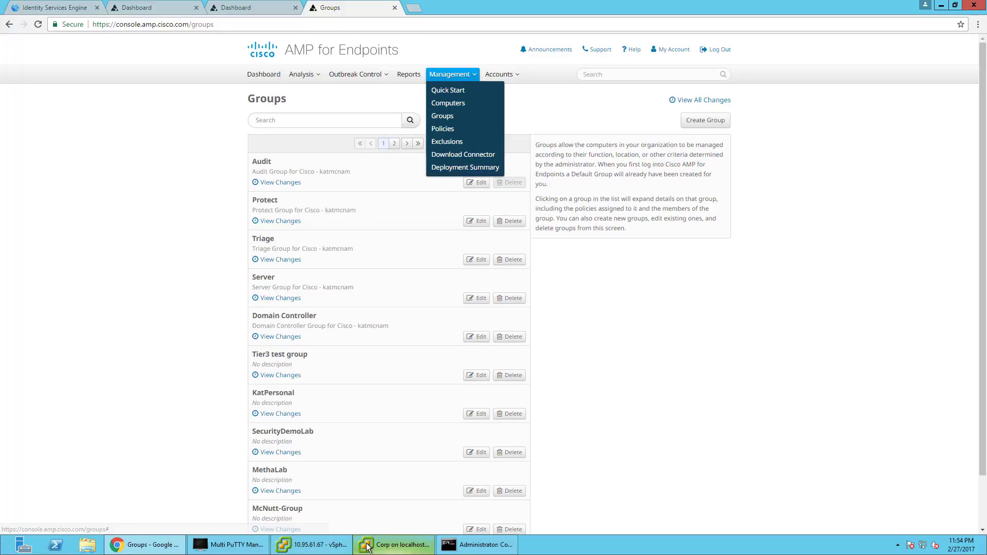
pyautogui.click(398, 545)
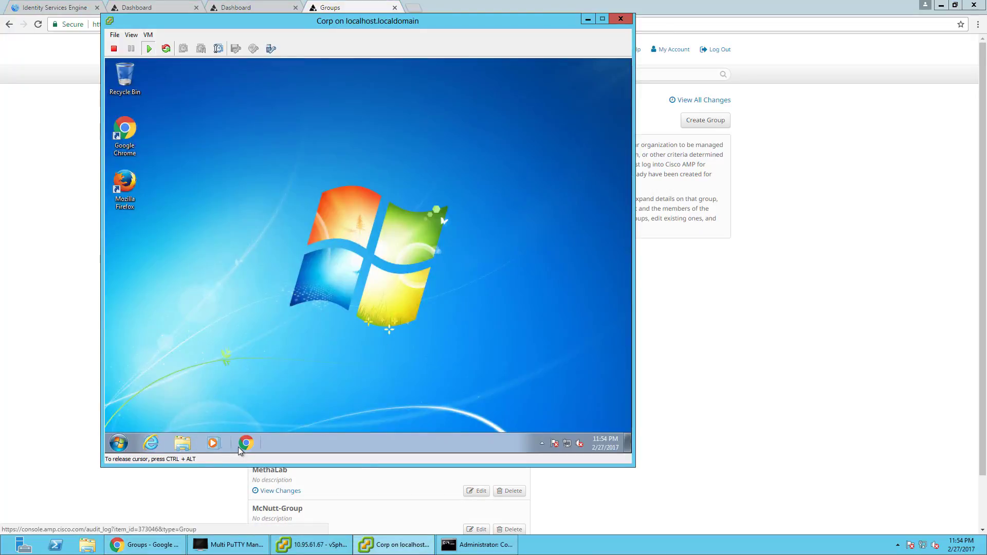
pyautogui.click(245, 442)
pyautogui.click(99, 16)
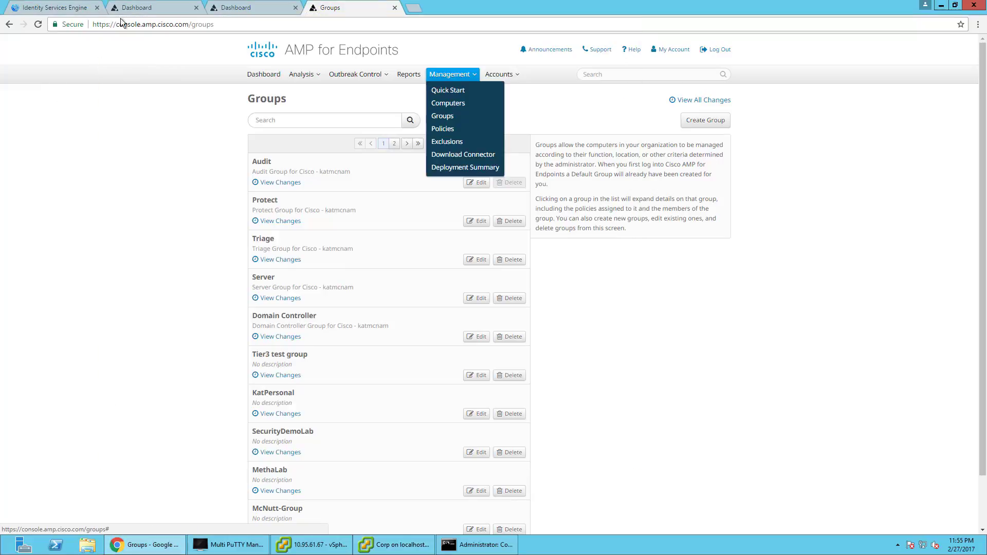
pyautogui.click(184, 30)
pyautogui.click(190, 24)
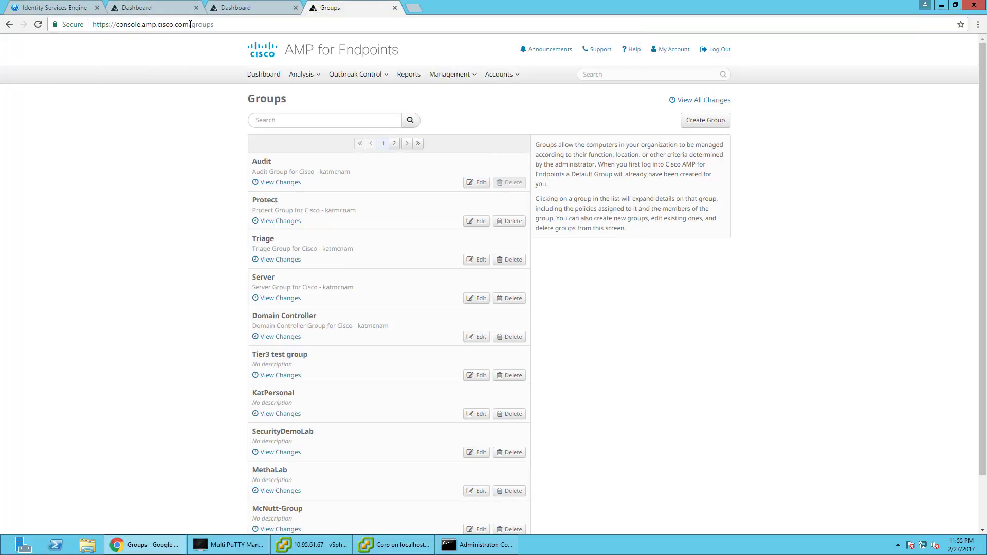
pyautogui.hotkey('shift', 'Left')
pyautogui.hotkey('shift', 'Left')
pyautogui.hotkey('shift', 'Left')
pyautogui.hotkey('shift', 'Left')
pyautogui.hotkey('shift', 'Left')
pyautogui.hotkey('shift', 'Left')
pyautogui.hotkey('shift', 'Left')
pyautogui.hotkey('shift', 'Left')
pyautogui.hotkey('shift', 'Left')
pyautogui.hotkey('shift', 'Left')
pyautogui.hotkey('shift', 'Left')
pyautogui.hotkey('shift', 'Left')
pyautogui.hotkey('shift', 'Left')
pyautogui.hotkey('shift', 'Left')
pyautogui.hotkey('shift', 'Left')
pyautogui.hotkey('shift', 'Left')
pyautogui.hotkey('shift', 'Left')
pyautogui.hotkey('shift', 'Left')
pyautogui.hotkey('shift', 'Left')
pyautogui.hotkey('shift', 'Left')
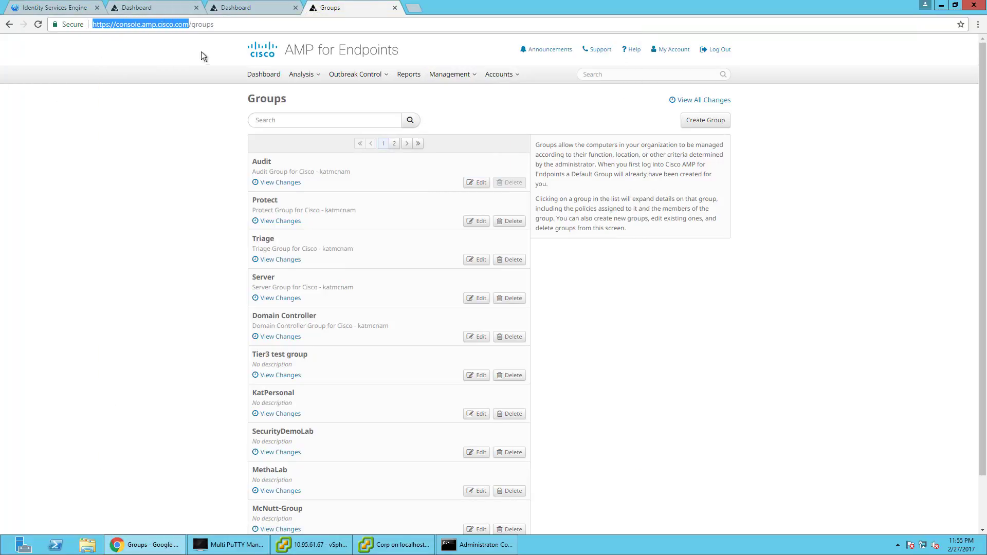
pyautogui.click(255, 76)
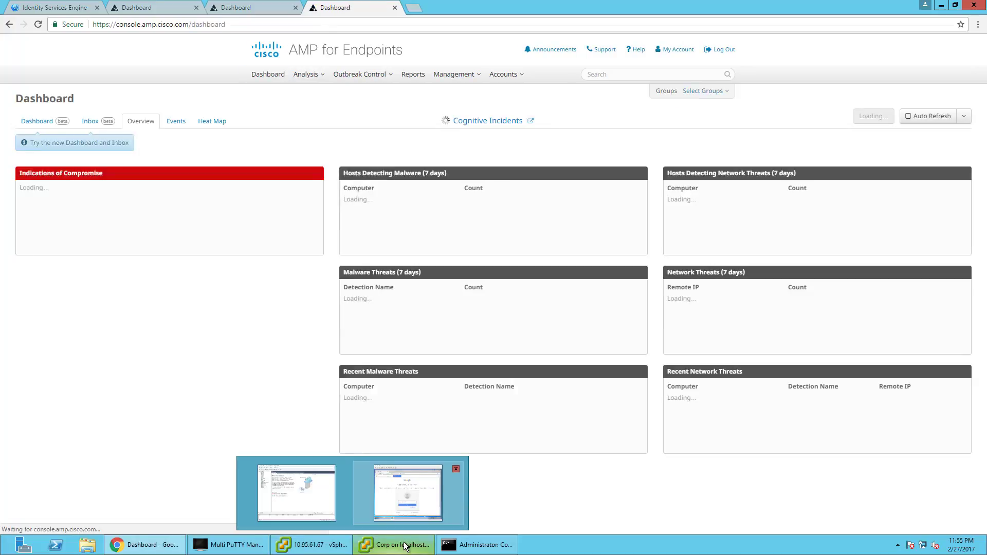
# - Centre the VM window and load console.amp.cisco.com in its Chrome browser
pyautogui.click(405, 546)
pyautogui.click(227, 93)
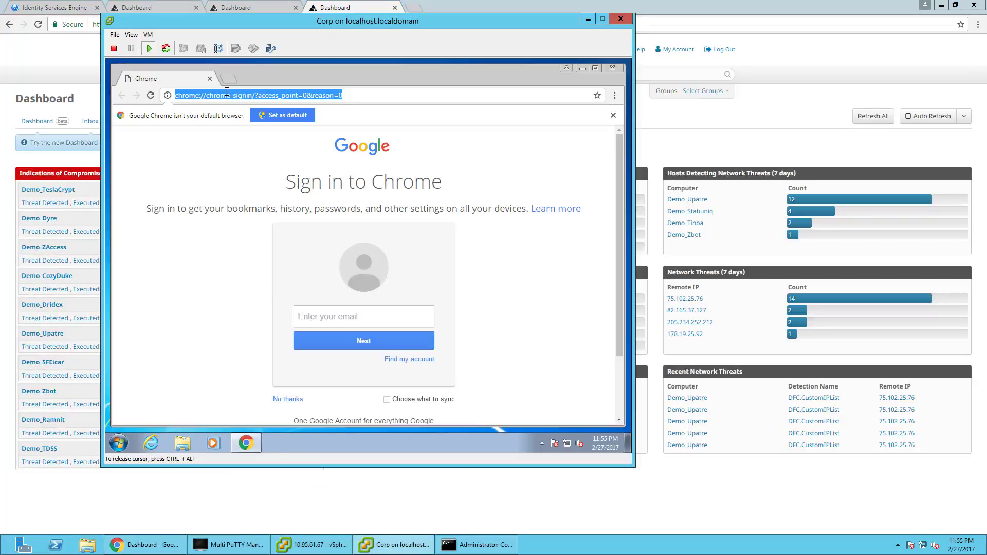
pyautogui.click(298, 95)
pyautogui.moveTo(324, 25); pyautogui.dragTo(484, 67)
pyautogui.click(435, 131)
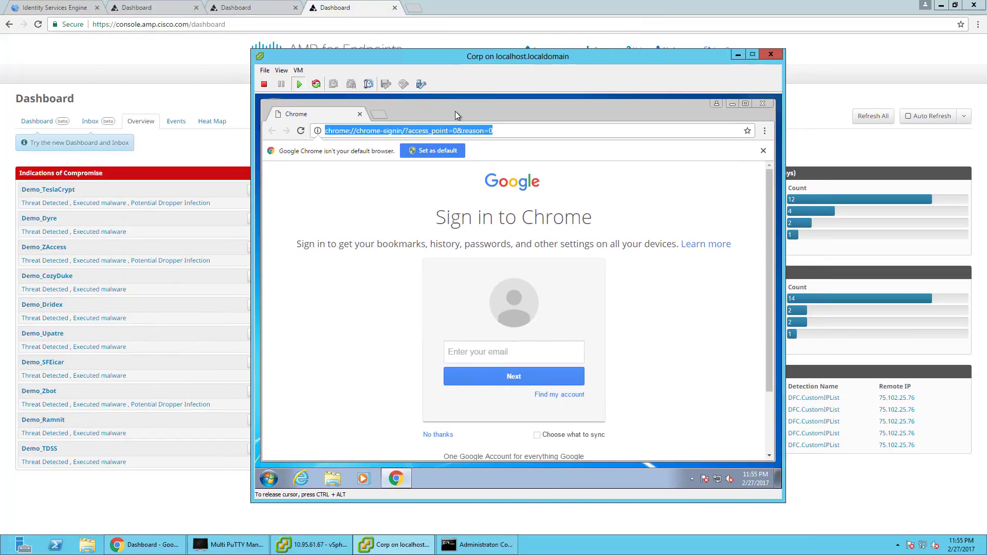
pyautogui.write('co')
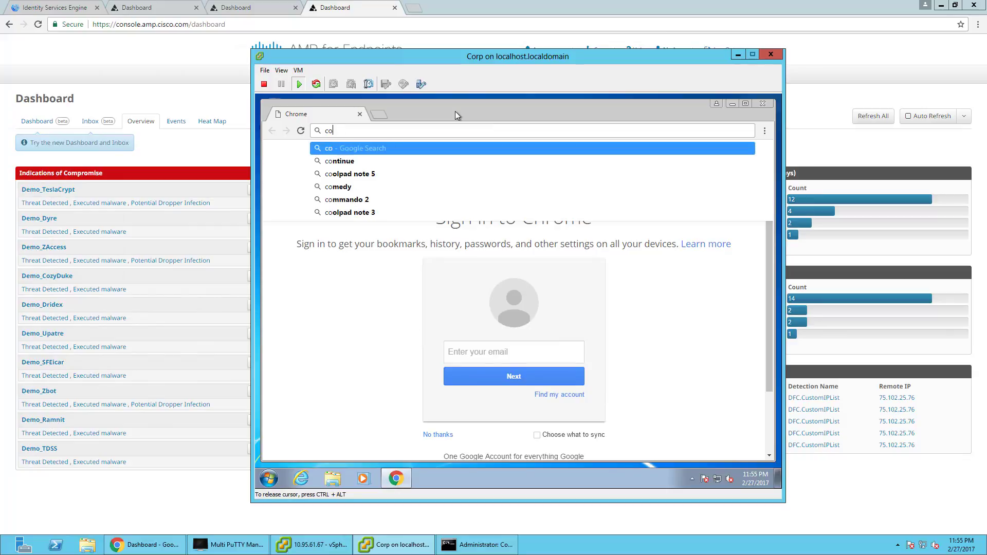
pyautogui.write('nsole')
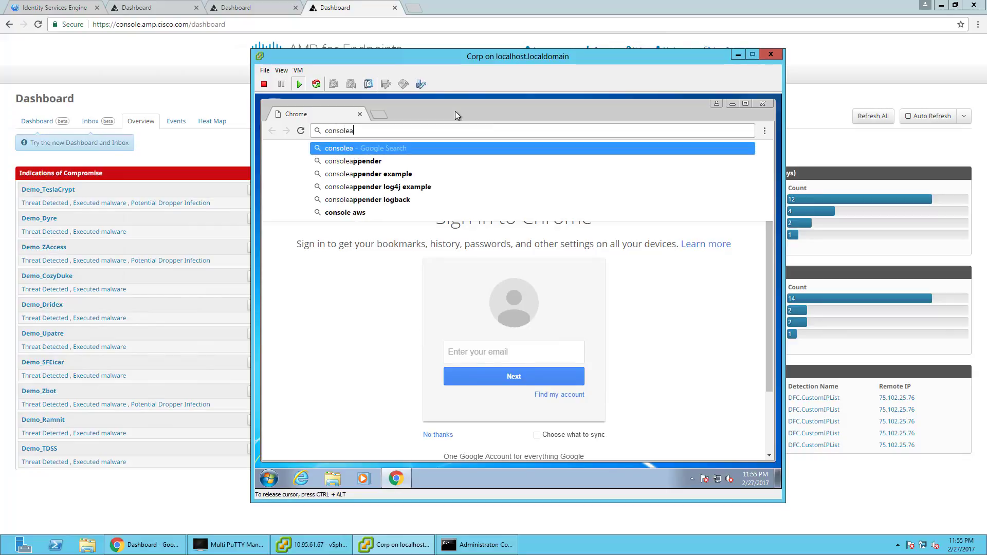
pyautogui.write('.amp.')
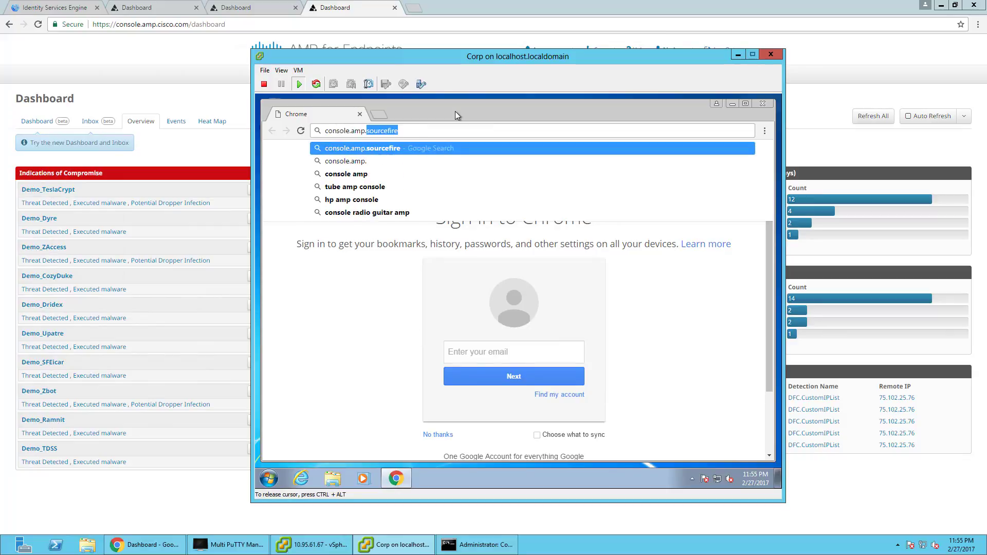
pyautogui.write('cisco.com')
pyautogui.press('Return')
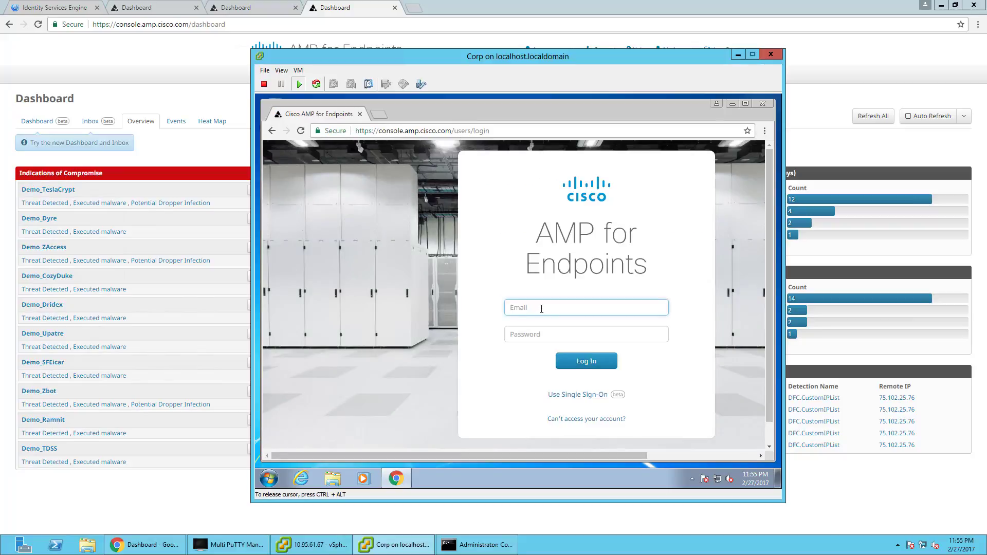
# - Sign in with the account e-mail and password, decline saving it, and show the Management menu
pyautogui.click(541, 309)
pyautogui.press('Tab')
pyautogui.write('•')
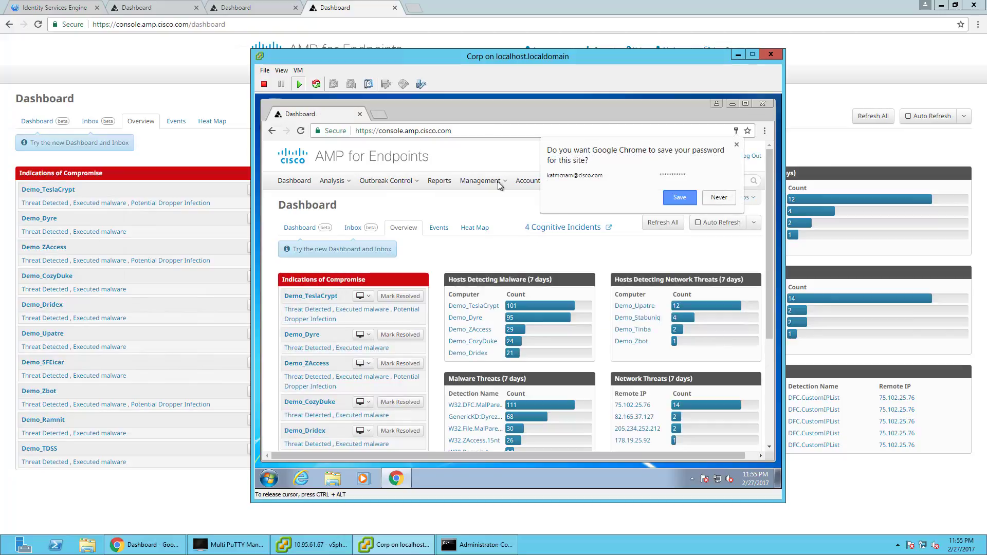
pyautogui.click(719, 198)
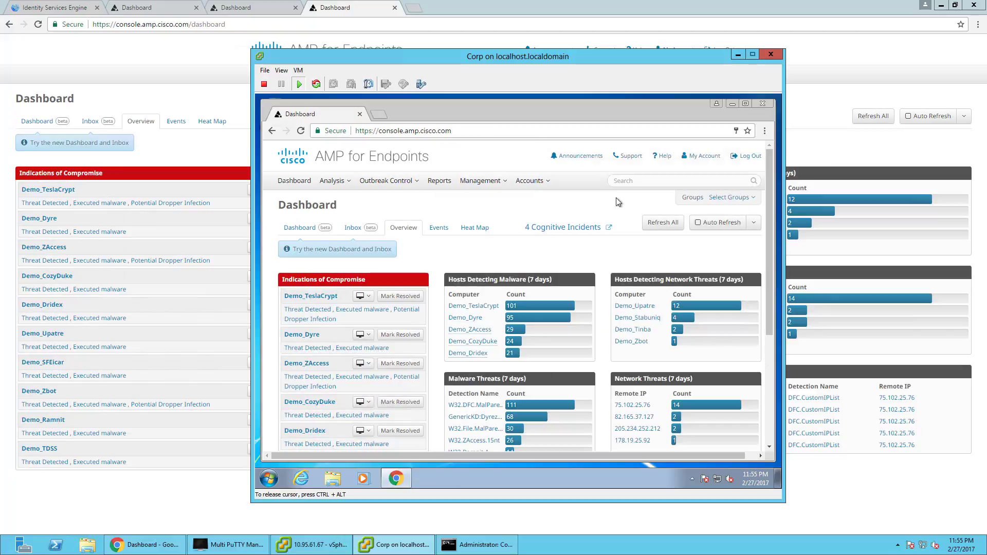
pyautogui.click(484, 184)
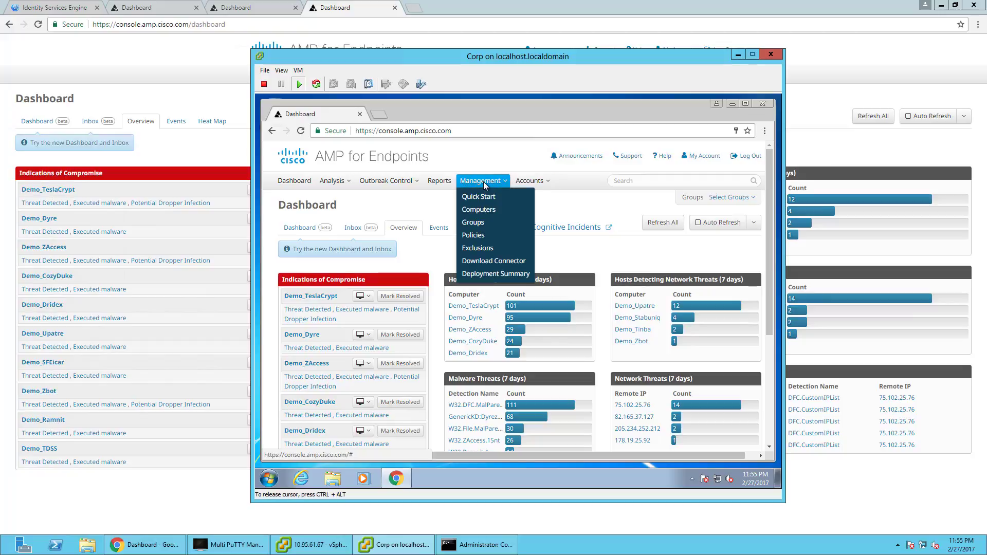
# - Download the Windows connector installer for the SecurityDemoLab group and maximize the browser
pyautogui.click(499, 262)
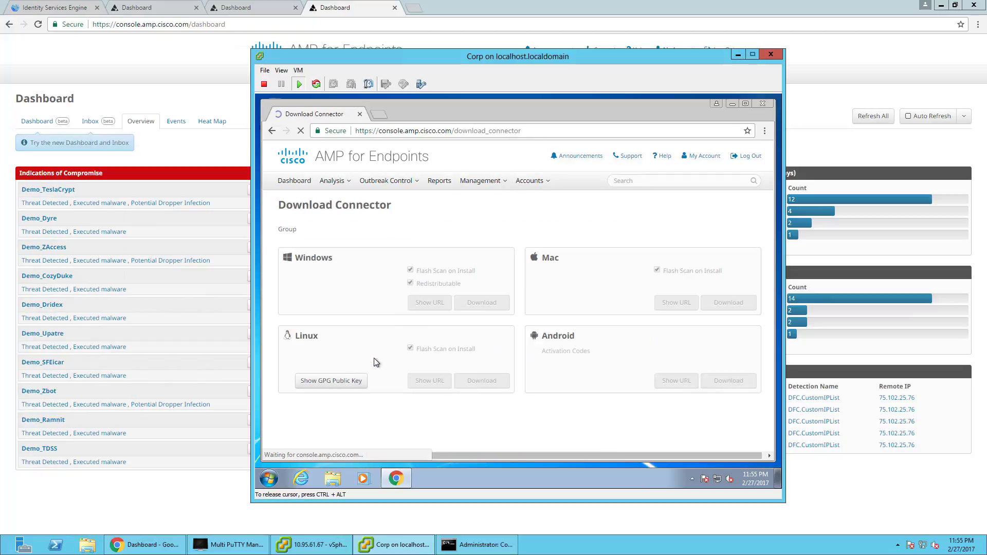
pyautogui.click(377, 234)
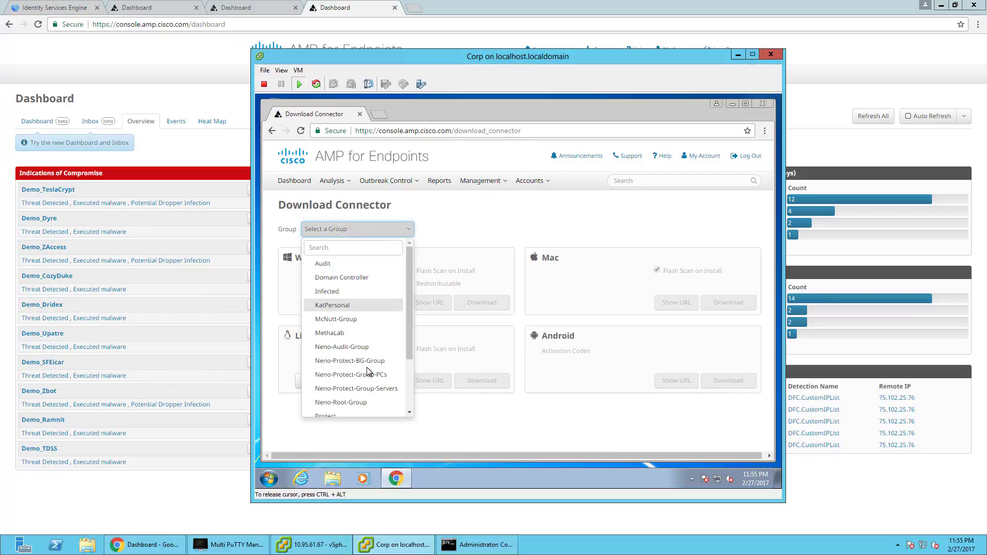
pyautogui.scroll(-5, 369, 375)
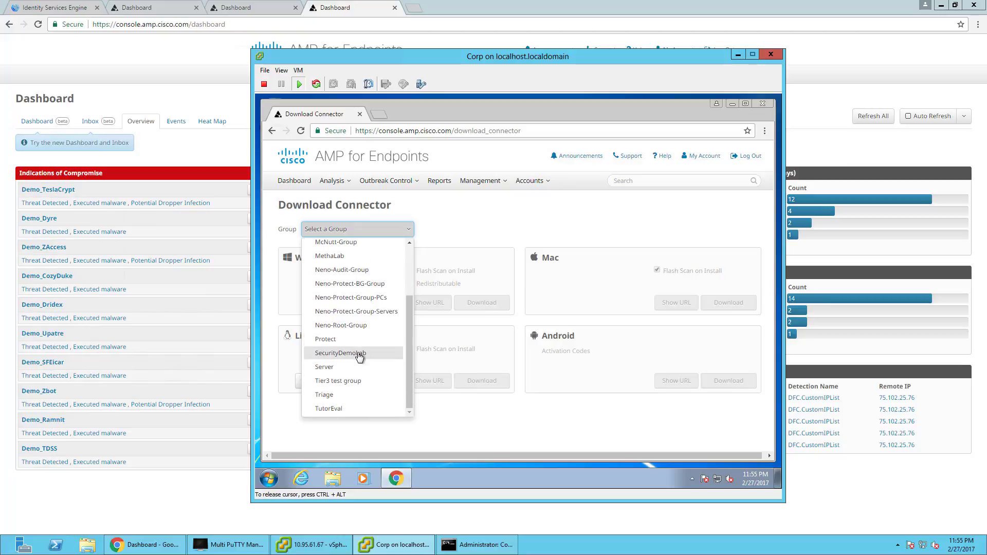
pyautogui.click(359, 353)
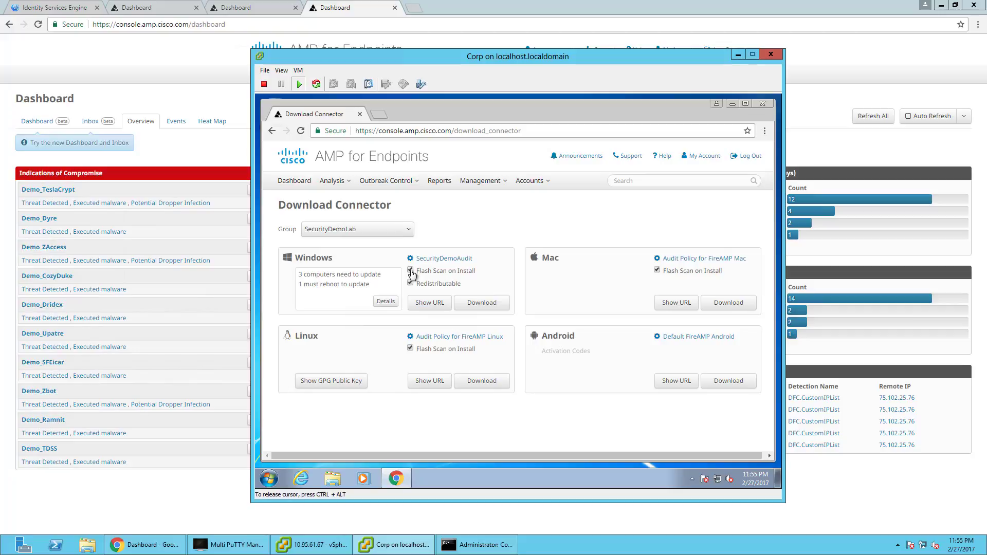
pyautogui.click(475, 303)
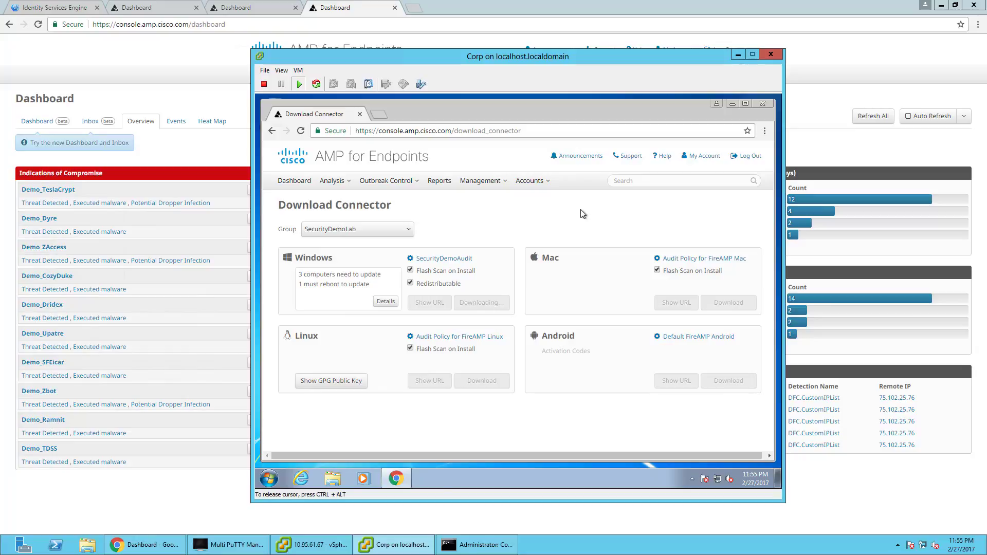
pyautogui.doubleClick(570, 116)
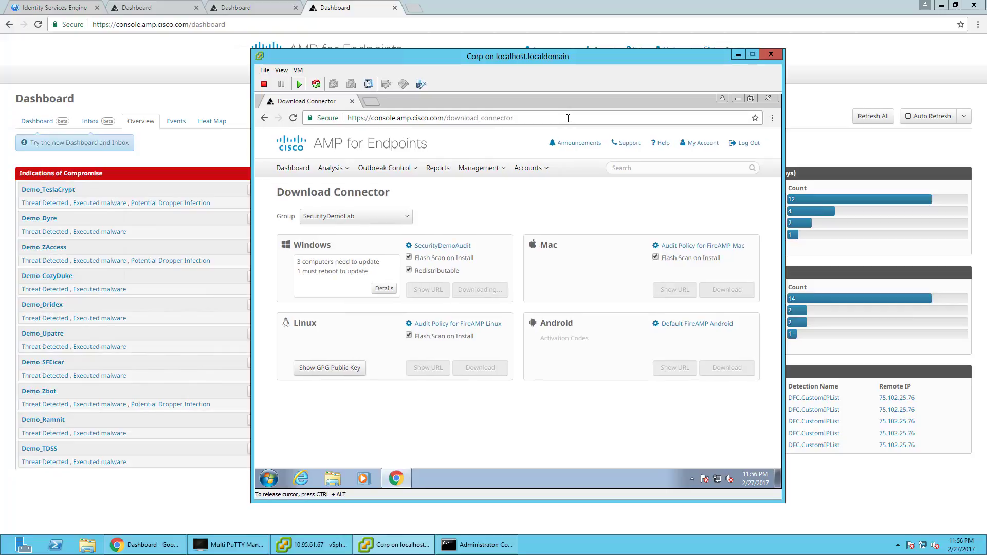
# - Install the connector to the default C:\Program Files\Cisco\AMP folder and close the completed wizard
pyautogui.click(692, 480)
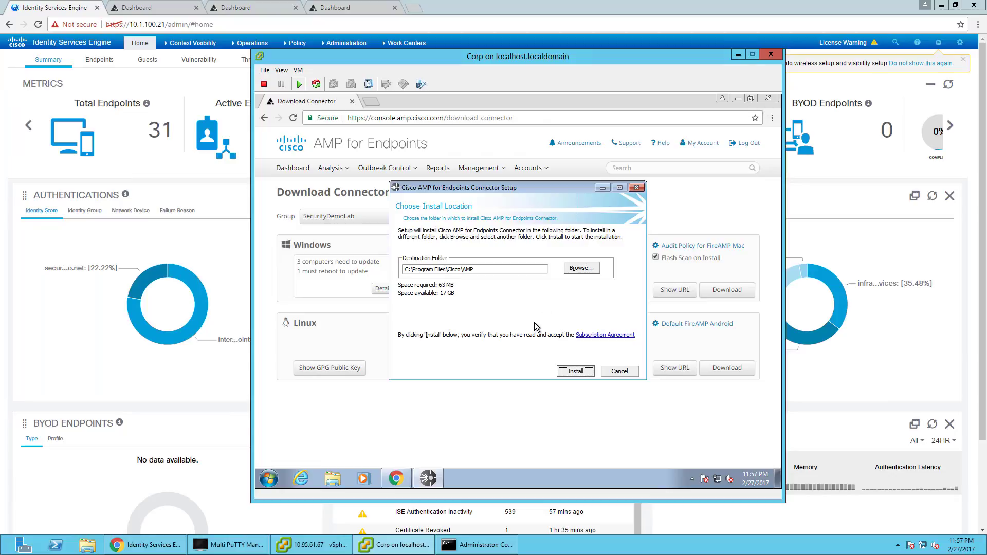
pyautogui.click(566, 372)
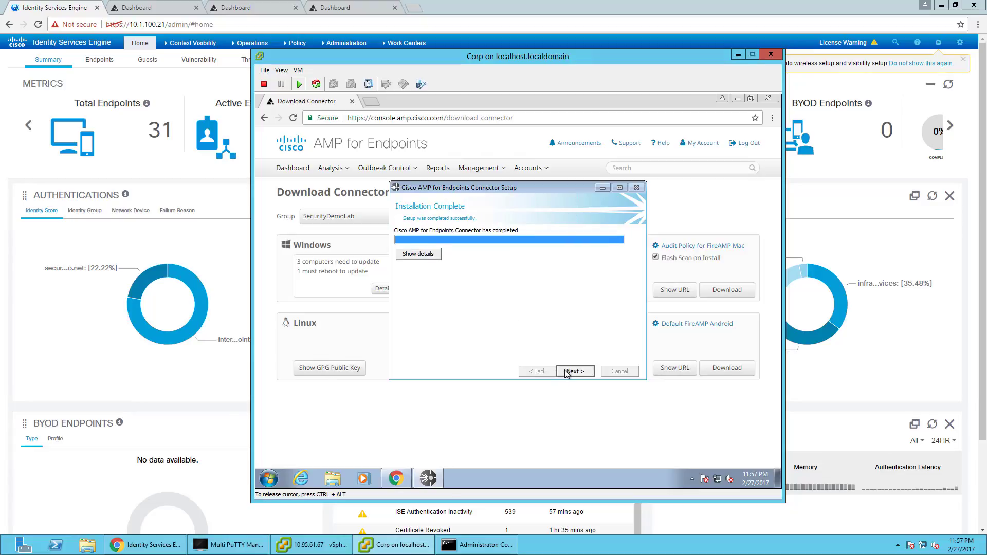
pyautogui.click(567, 373)
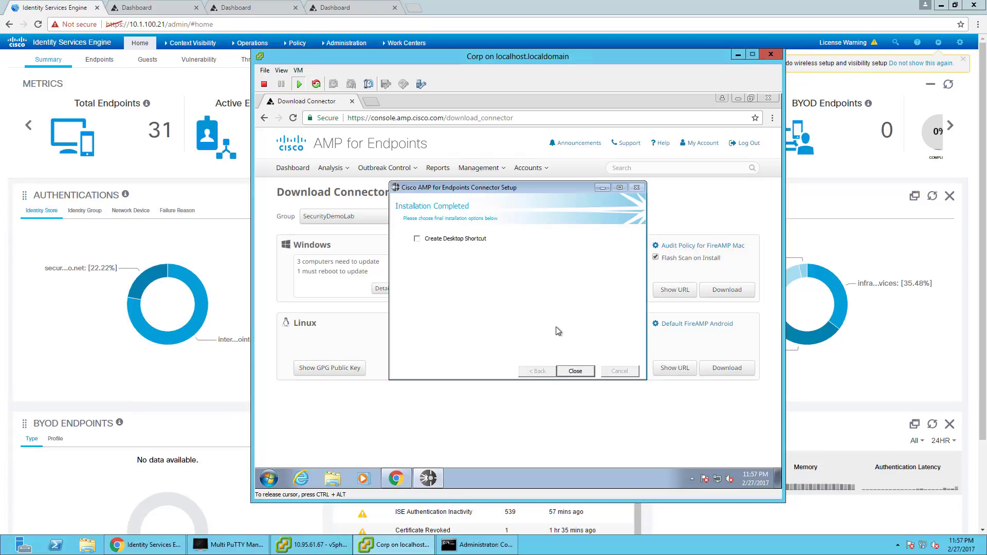
pyautogui.click(588, 372)
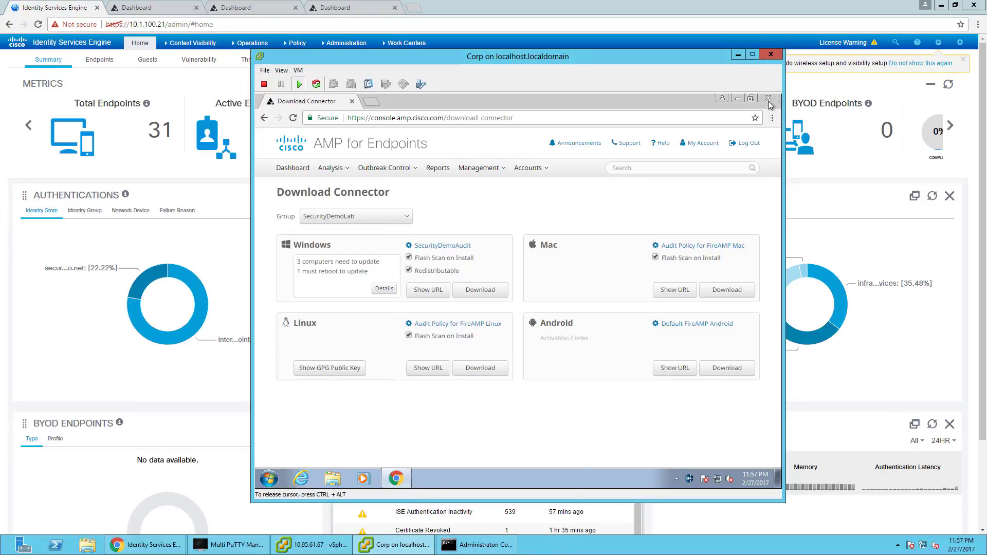
# - Close Chrome and open the AMP connector window from the notification area
pyautogui.click(769, 101)
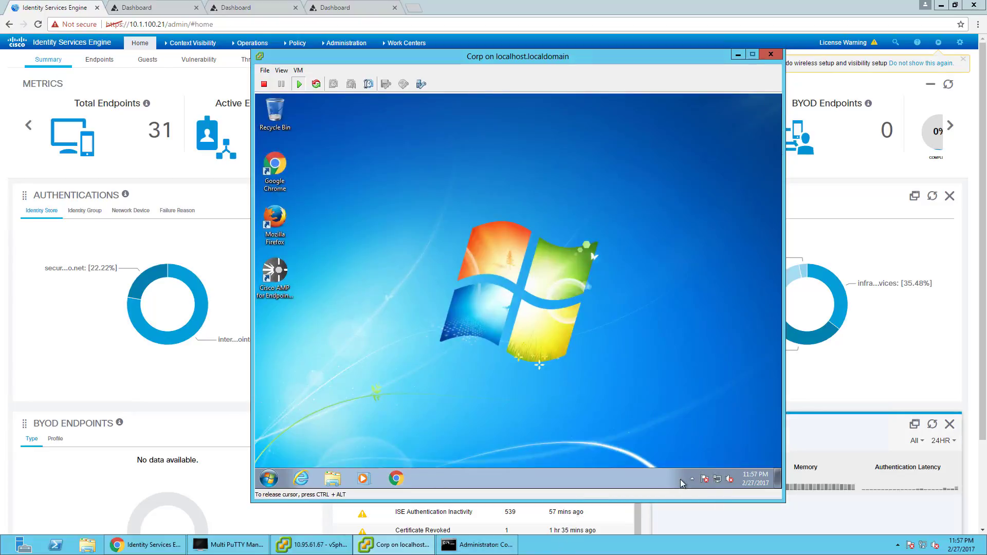
pyautogui.click(693, 480)
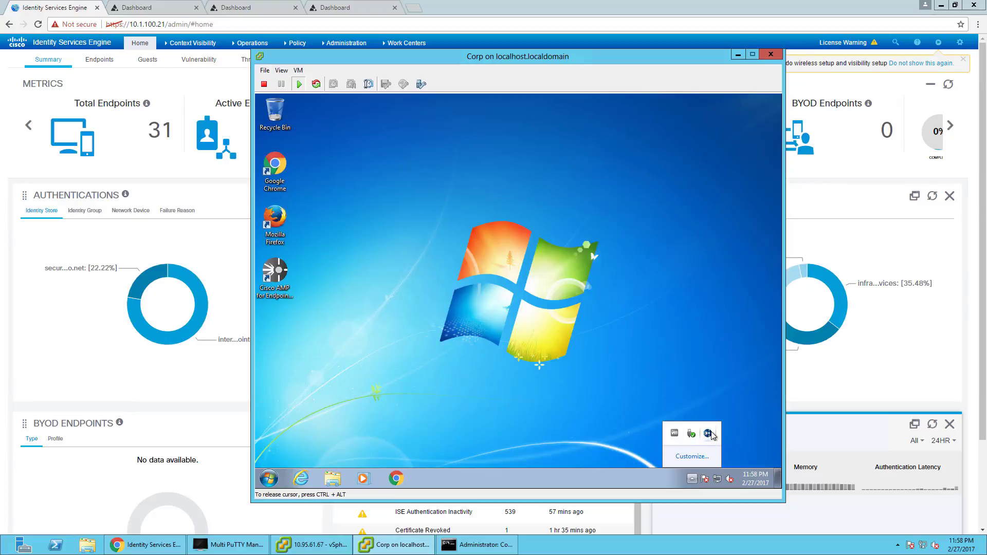
pyautogui.click(693, 479)
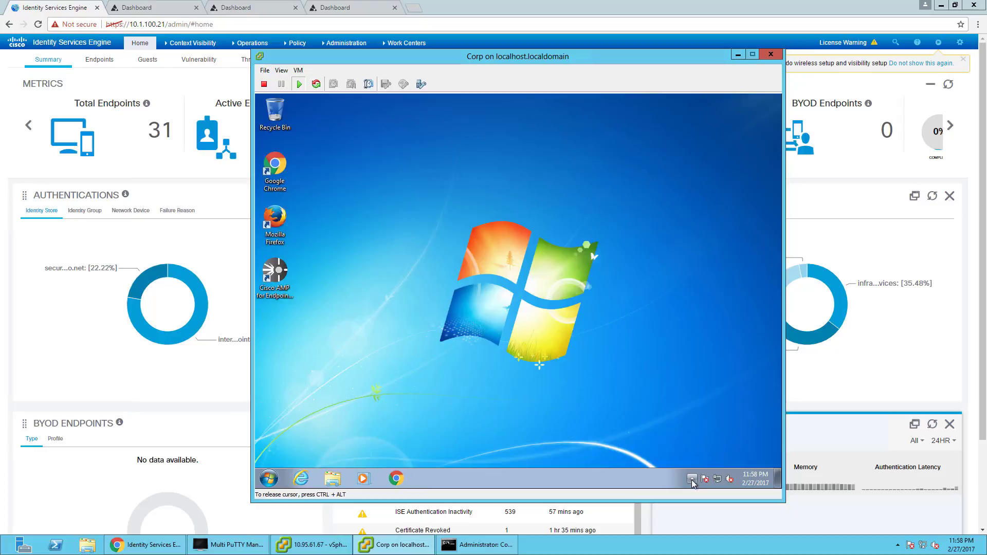
pyautogui.click(693, 480)
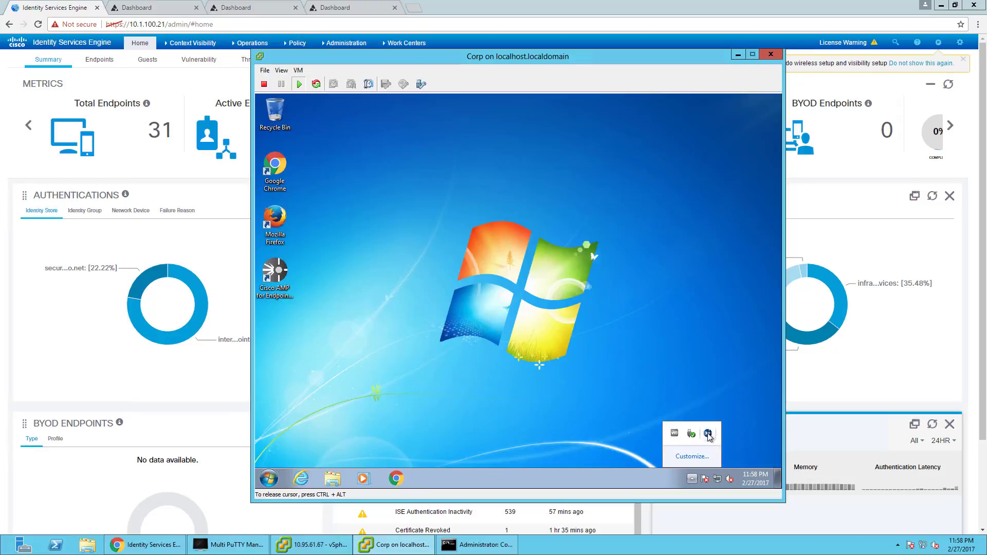
pyautogui.click(288, 292)
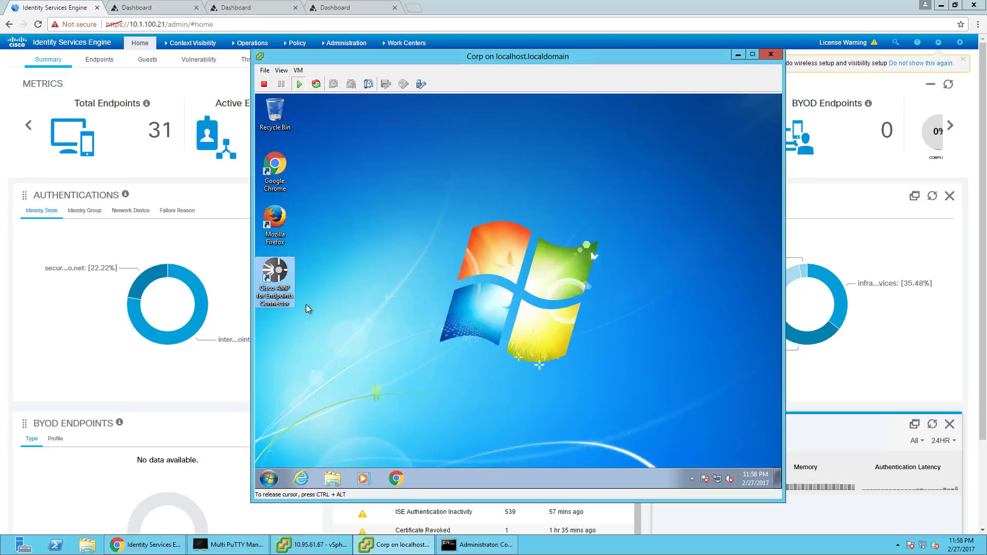
pyautogui.click(694, 480)
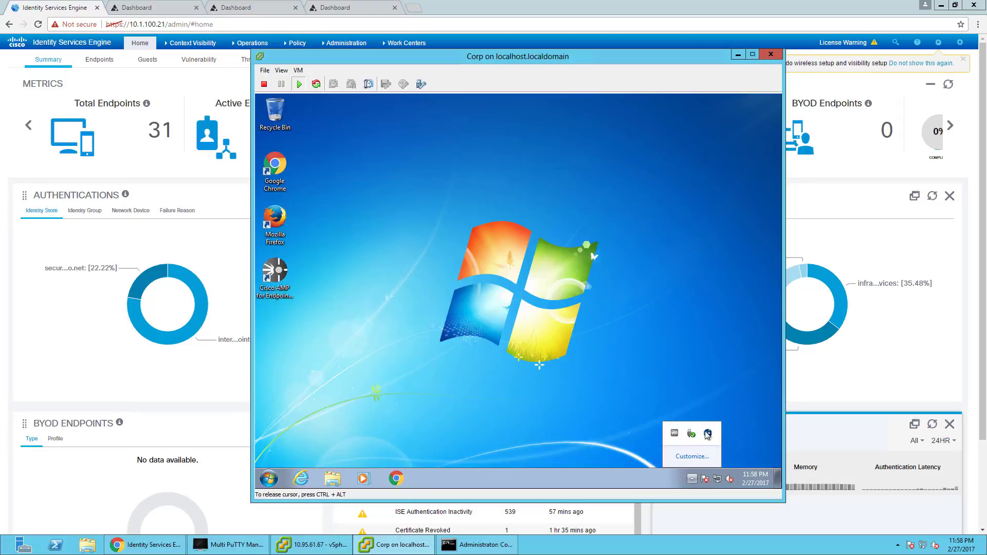
pyautogui.doubleClick(708, 434)
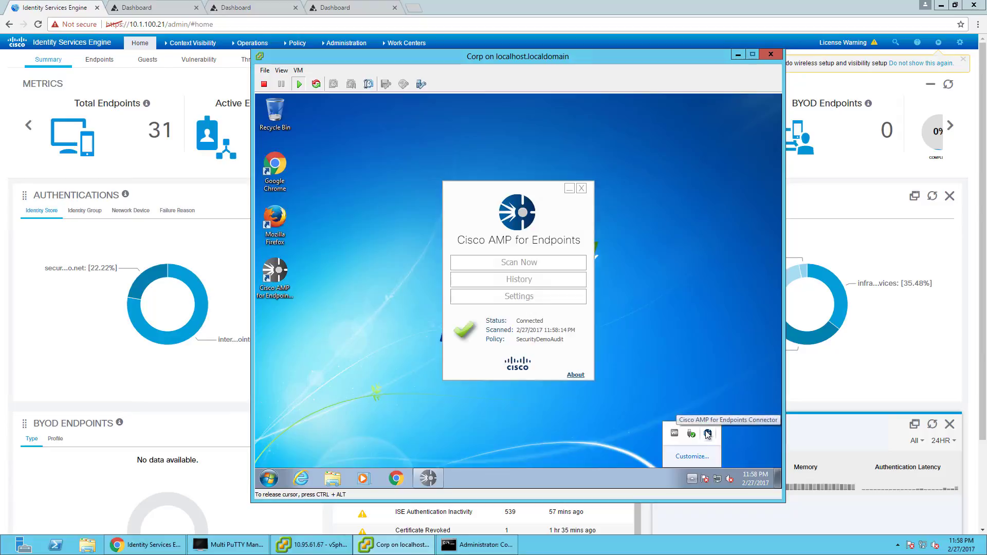
pyautogui.click(539, 325)
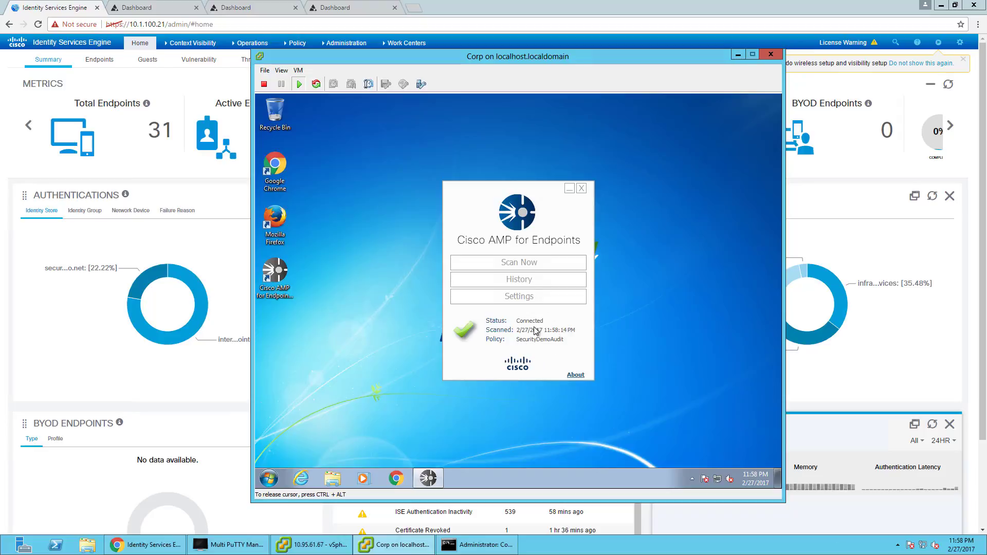
# - Check the file scan history and settings, sync the SecurityDemoAudit policy, and close the dialogs
pyautogui.click(517, 281)
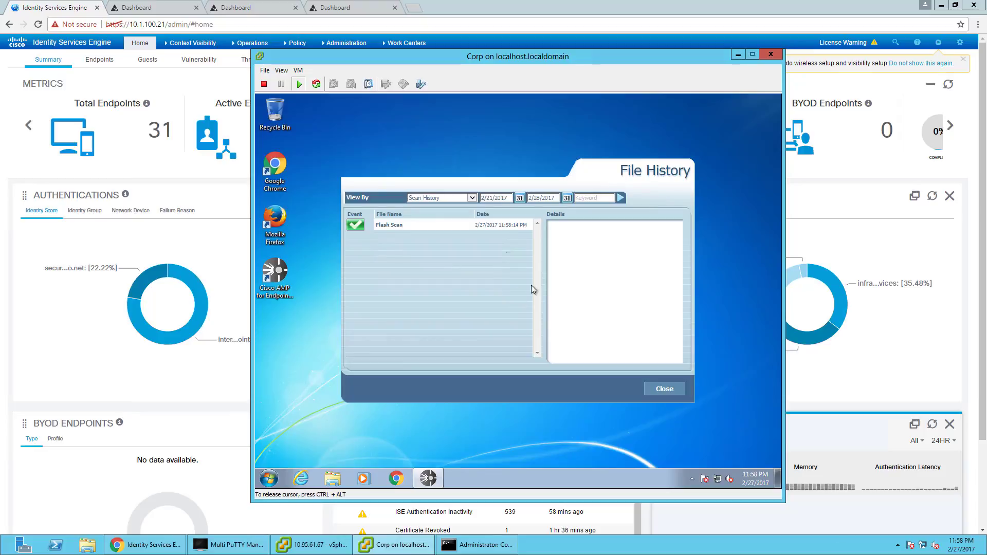
pyautogui.click(667, 391)
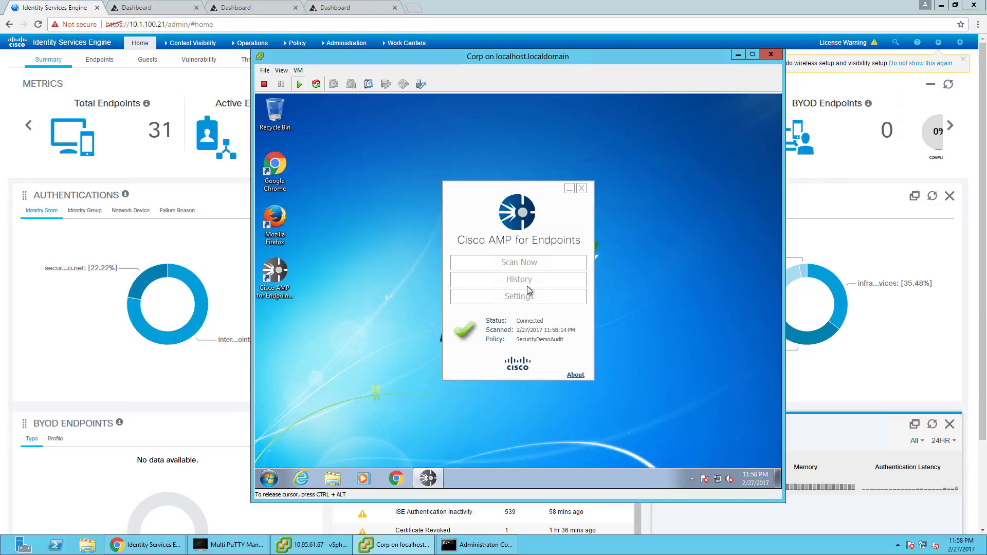
pyautogui.click(497, 296)
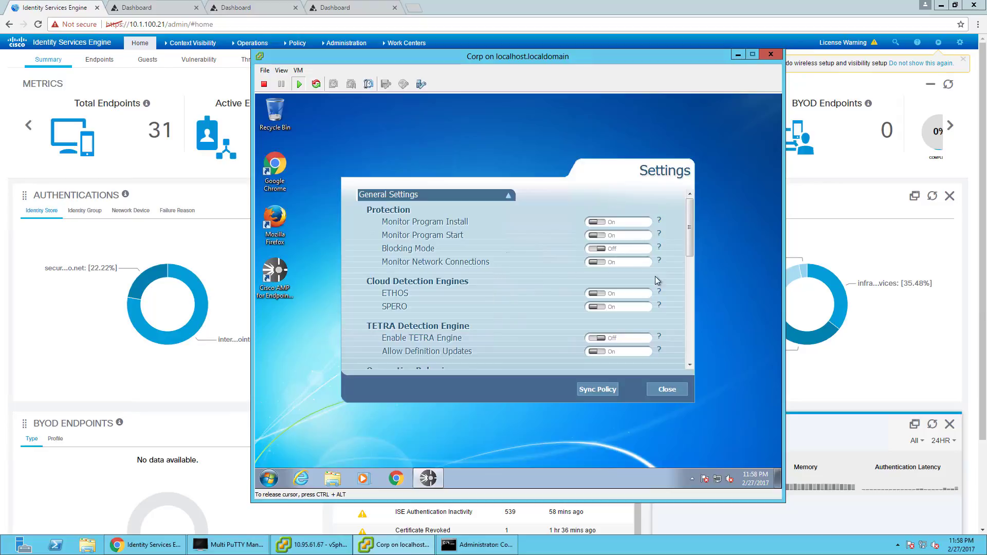
pyautogui.scroll(-2, 653, 287)
pyautogui.scroll(-5, 653, 289)
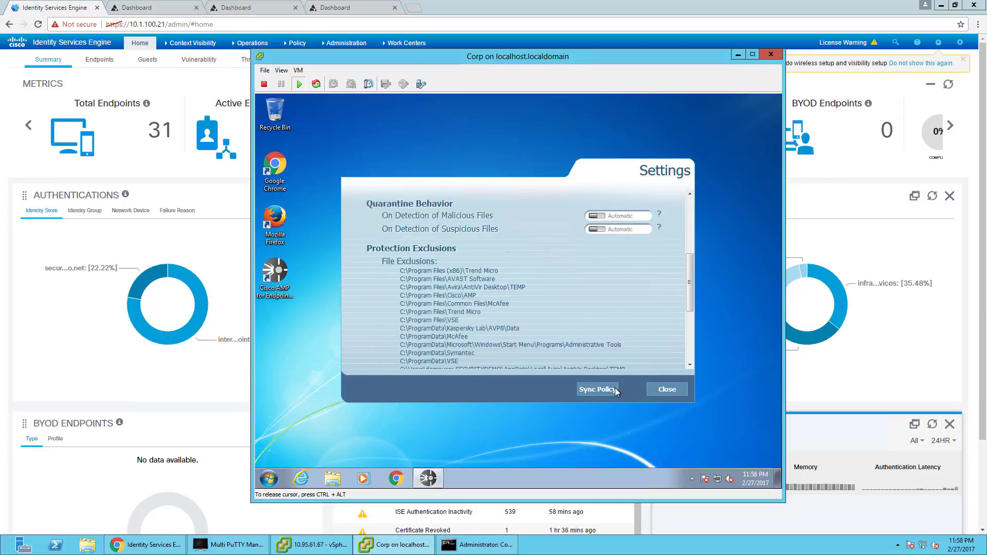
pyautogui.scroll(7, 627, 356)
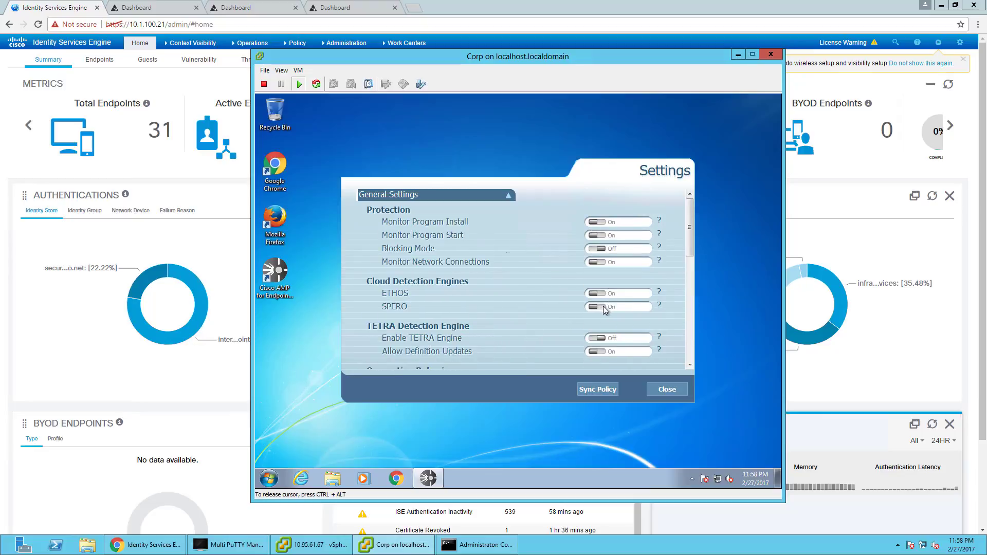
pyautogui.scroll(-3, 632, 355)
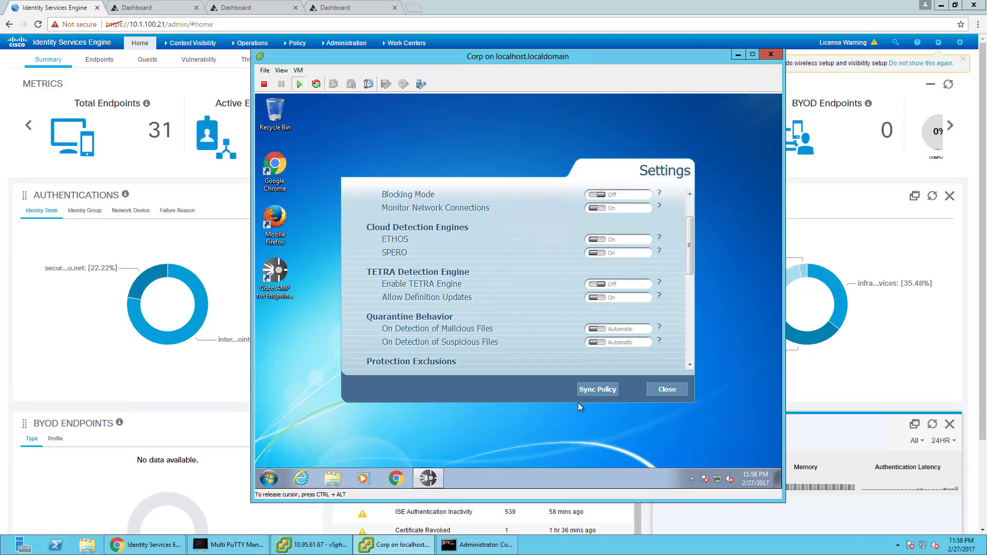
pyautogui.click(599, 390)
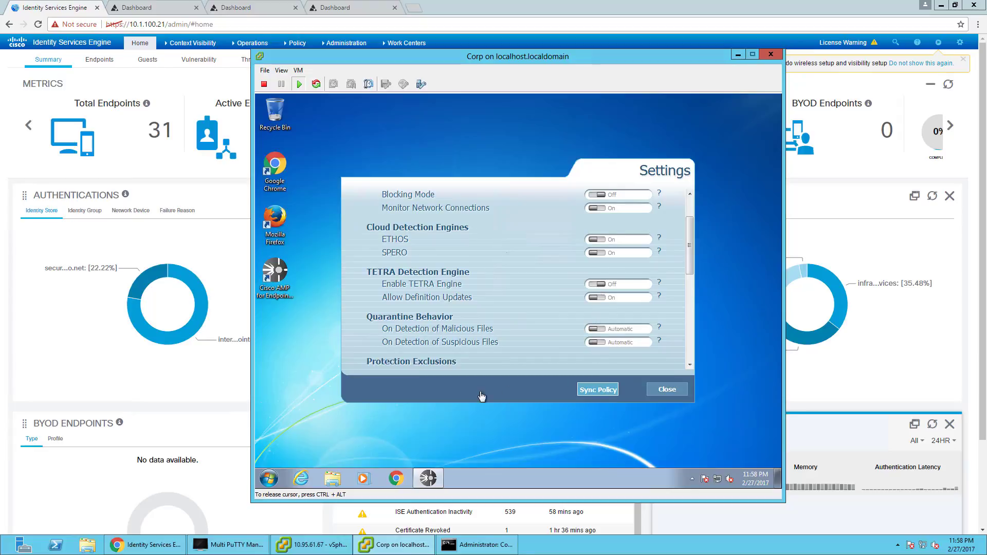
pyautogui.click(572, 326)
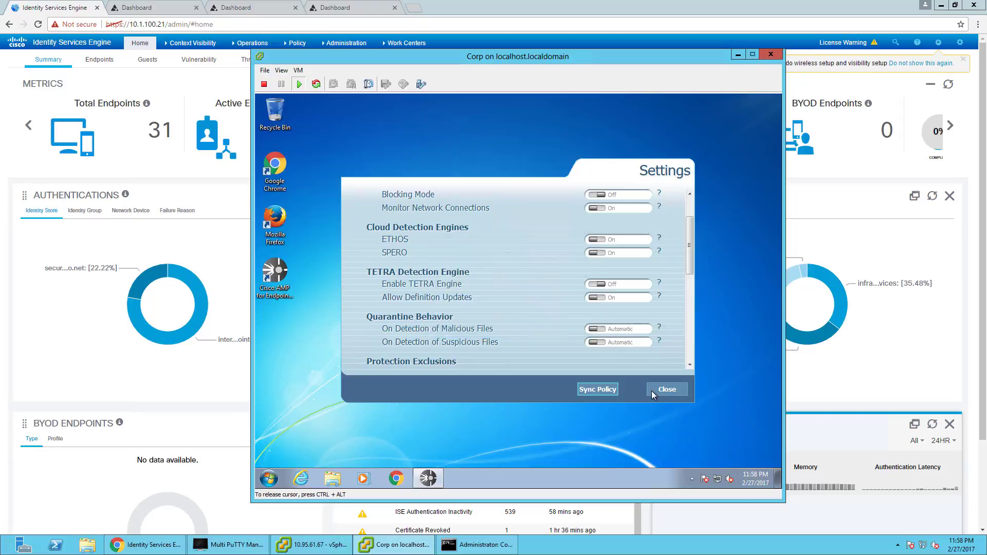
pyautogui.click(666, 392)
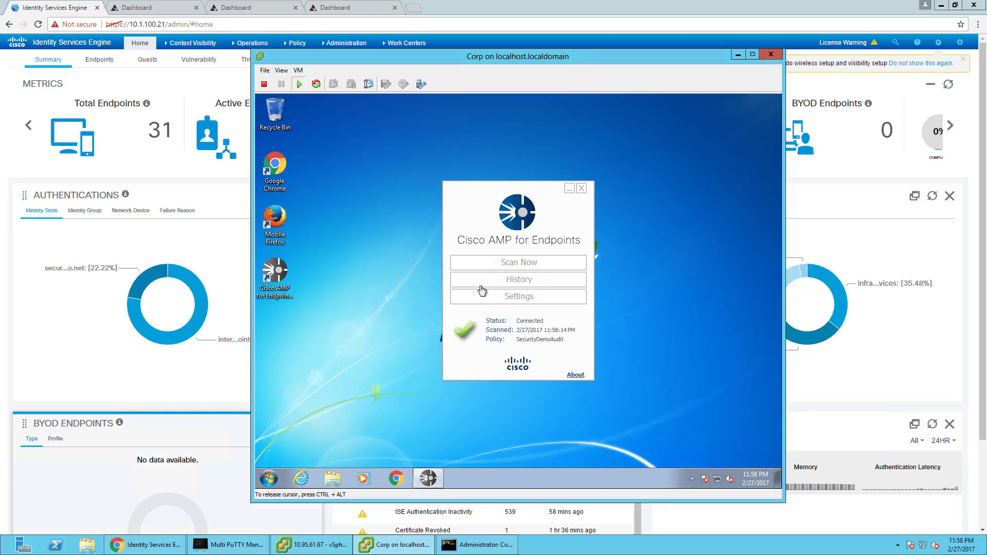
# - Close the extra AMP tab, return to ISE, and review the ISE node's Deployment settings
pyautogui.click(194, 9)
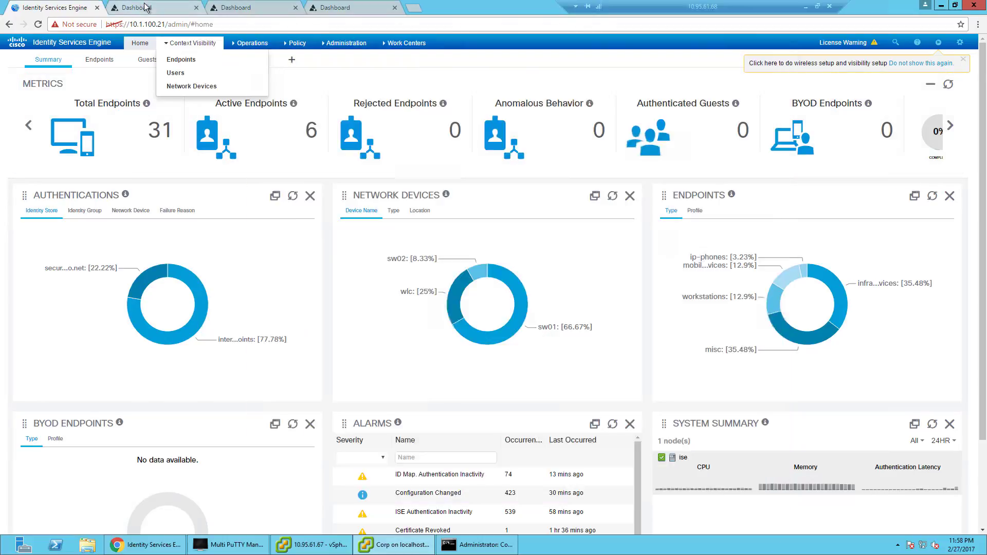
pyautogui.click(196, 9)
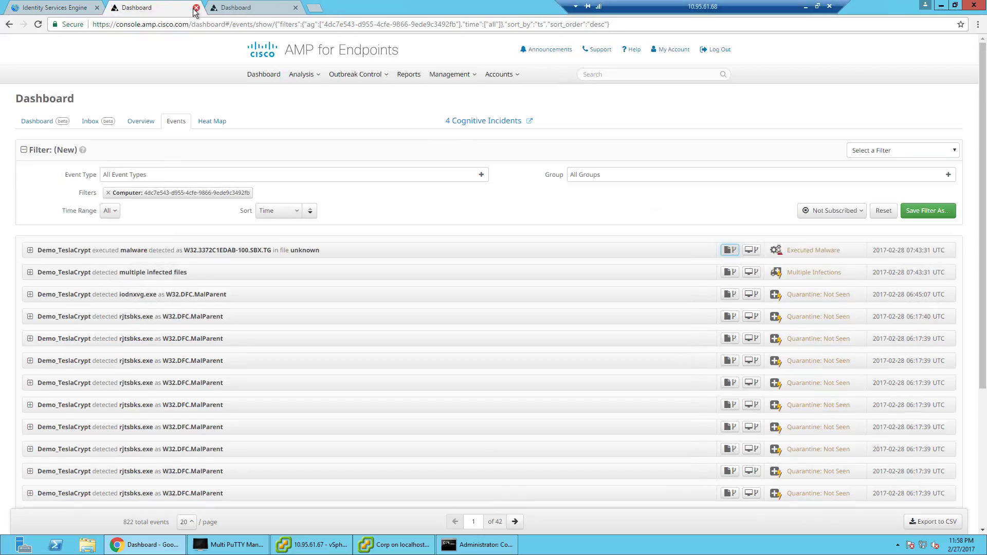
pyautogui.click(196, 8)
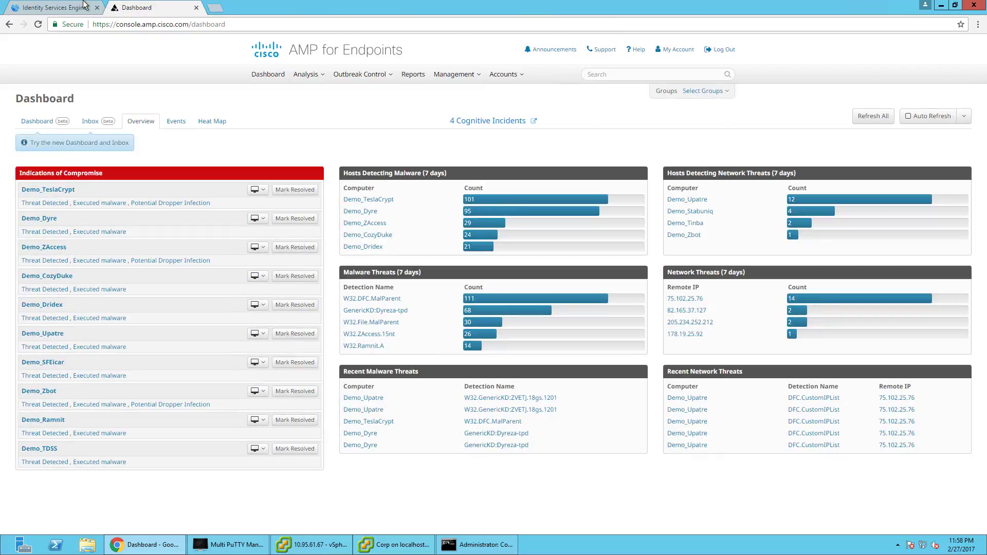
pyautogui.click(85, 5)
pyautogui.click(407, 42)
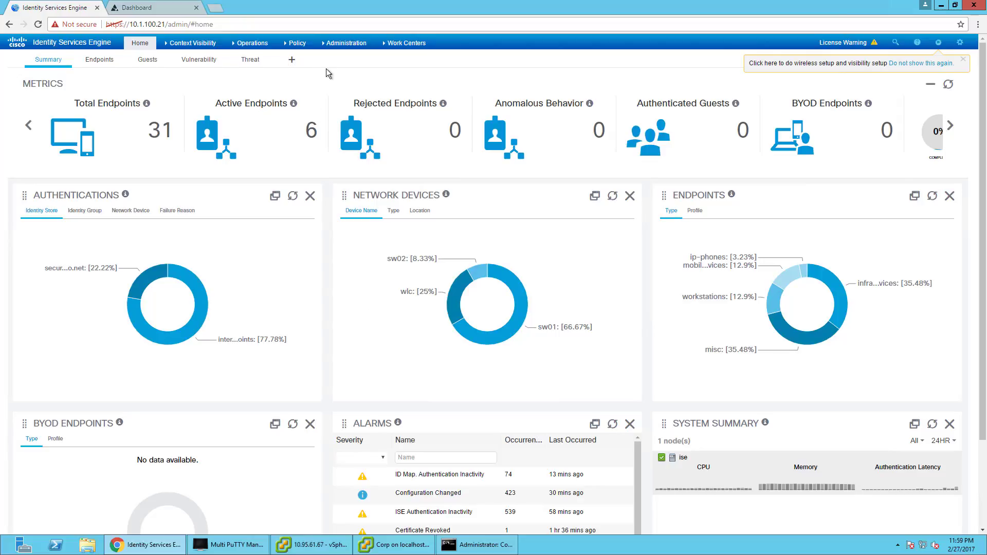
pyautogui.click(344, 43)
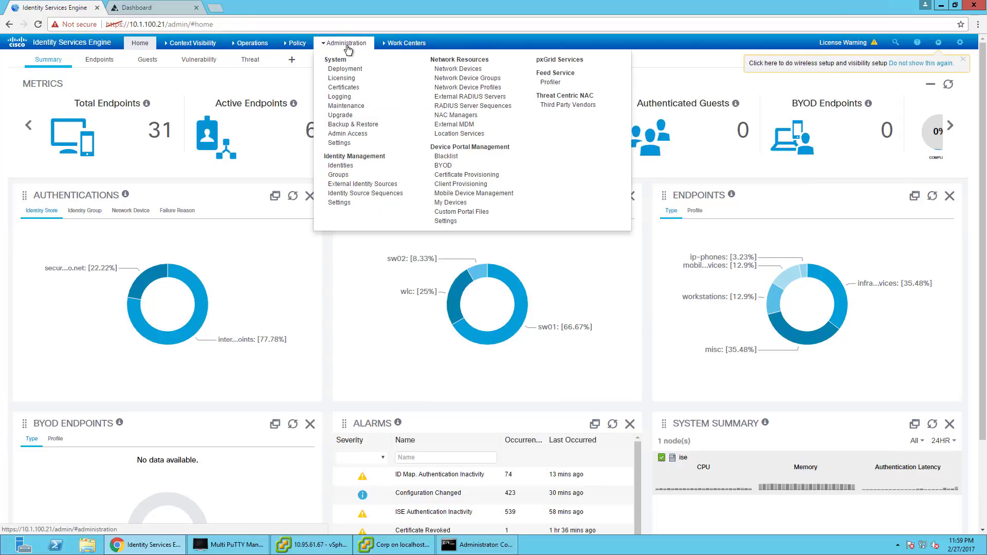
pyautogui.click(559, 105)
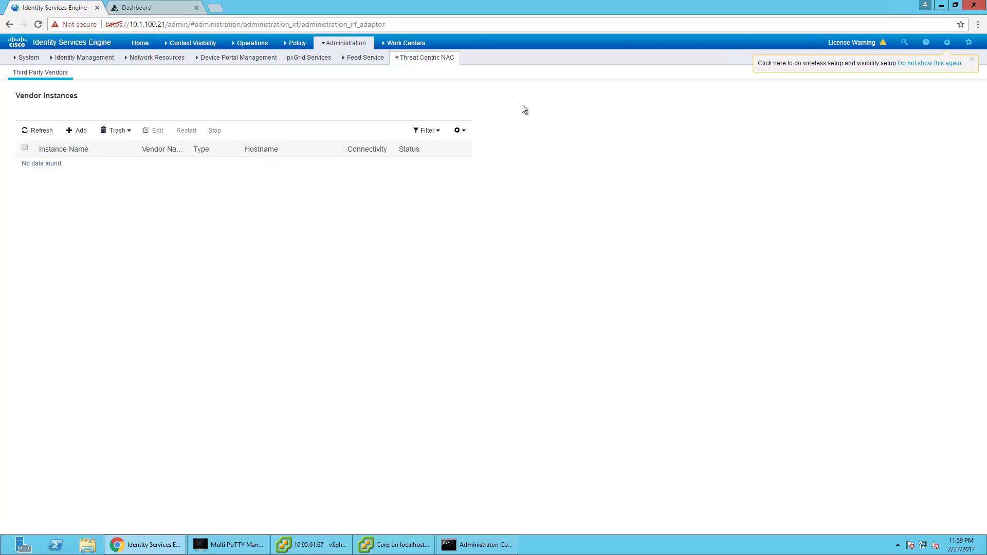
pyautogui.click(334, 44)
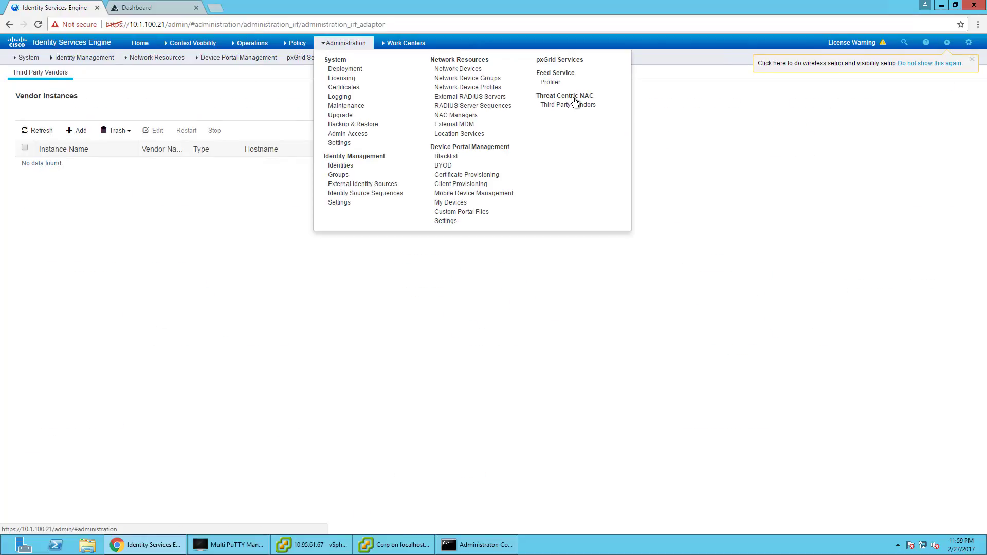
pyautogui.click(345, 69)
pyautogui.click(194, 154)
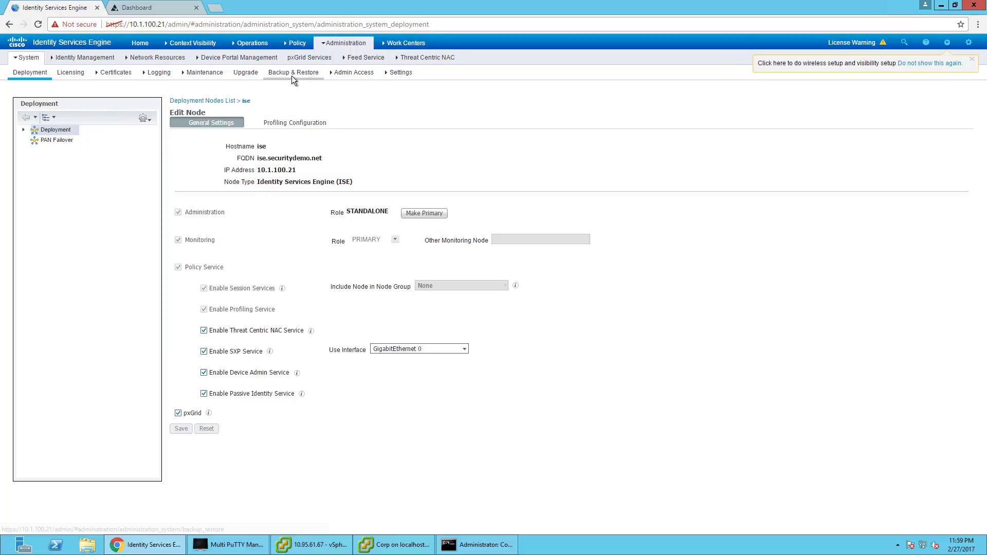
# - Start a Third Party Vendor instance to view vendor types, then check the Threat and Vulnerability dashboards
pyautogui.moveTo(296, 43)
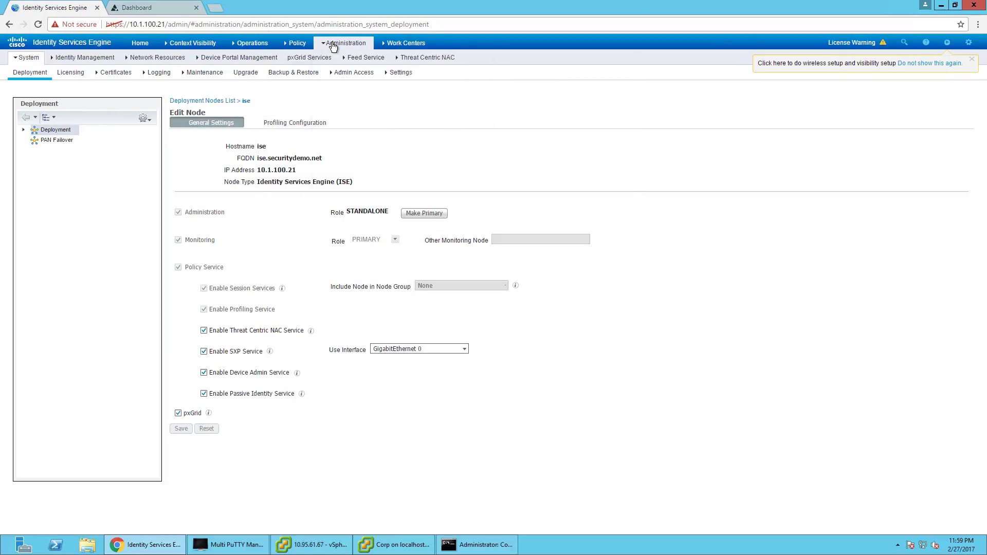
pyautogui.moveTo(334, 42)
pyautogui.click(569, 106)
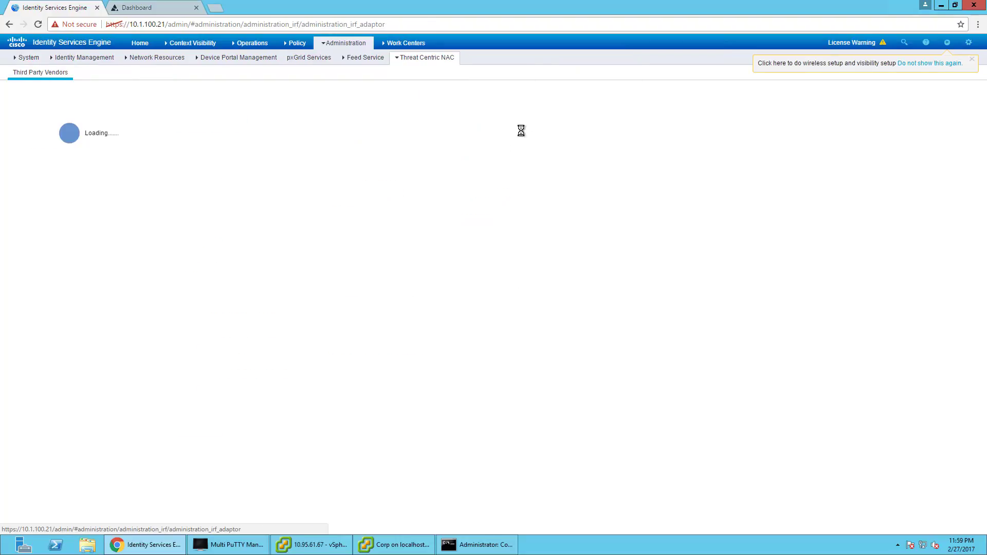
pyautogui.click(76, 130)
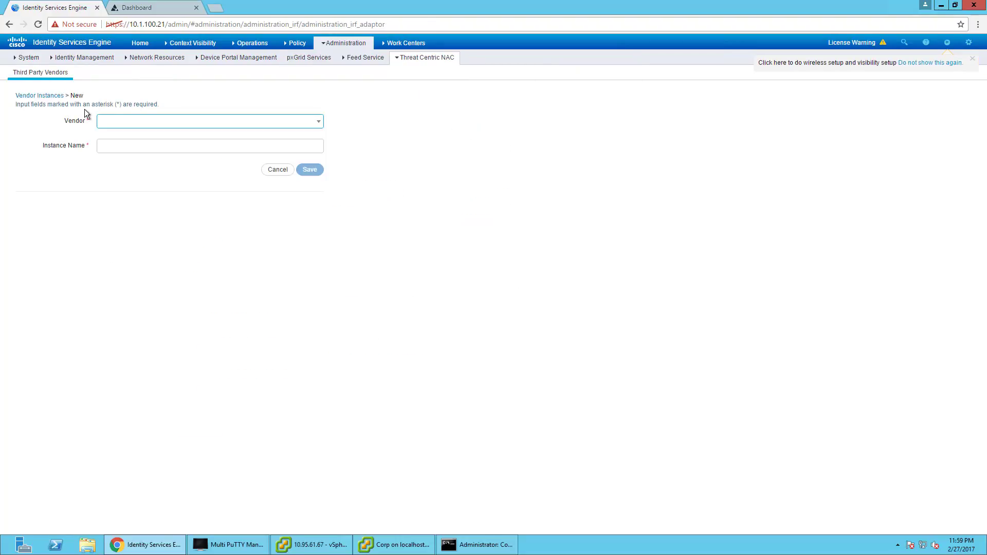
pyautogui.click(148, 121)
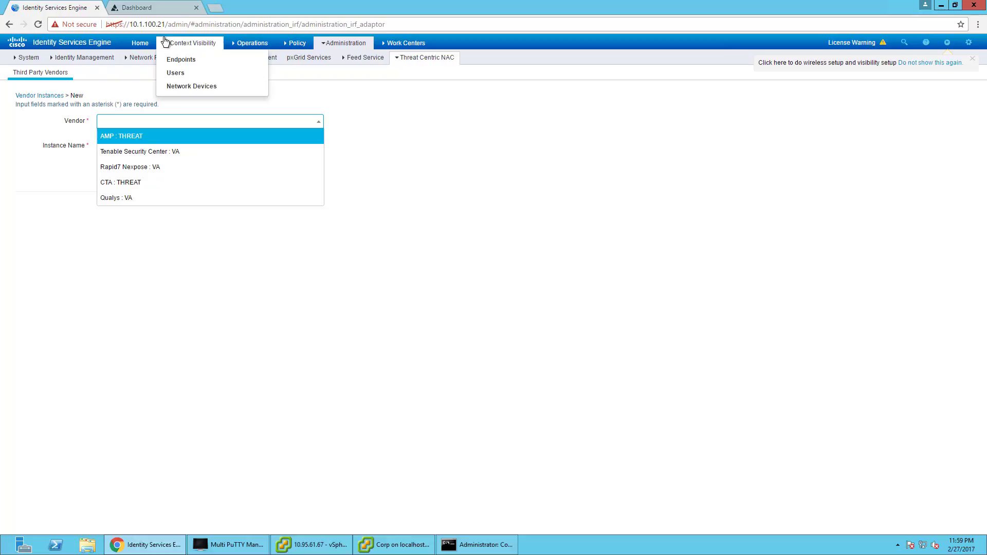
pyautogui.click(139, 43)
pyautogui.click(250, 60)
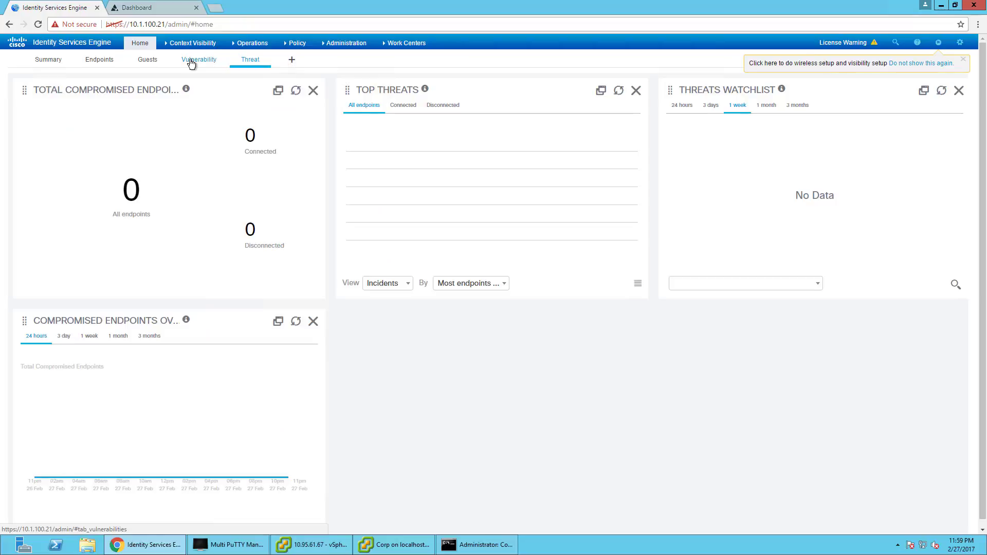
pyautogui.click(195, 59)
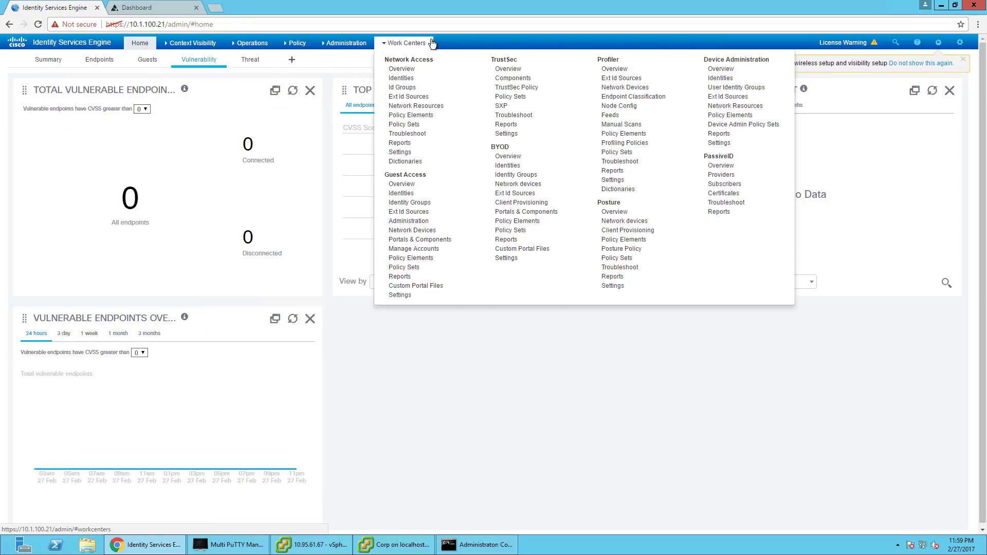
# - Add a new instance under Threat Centric NAC > Third Party Vendors with vendor AMP : THREAT
pyautogui.moveTo(406, 44)
pyautogui.moveTo(359, 45)
pyautogui.click(559, 105)
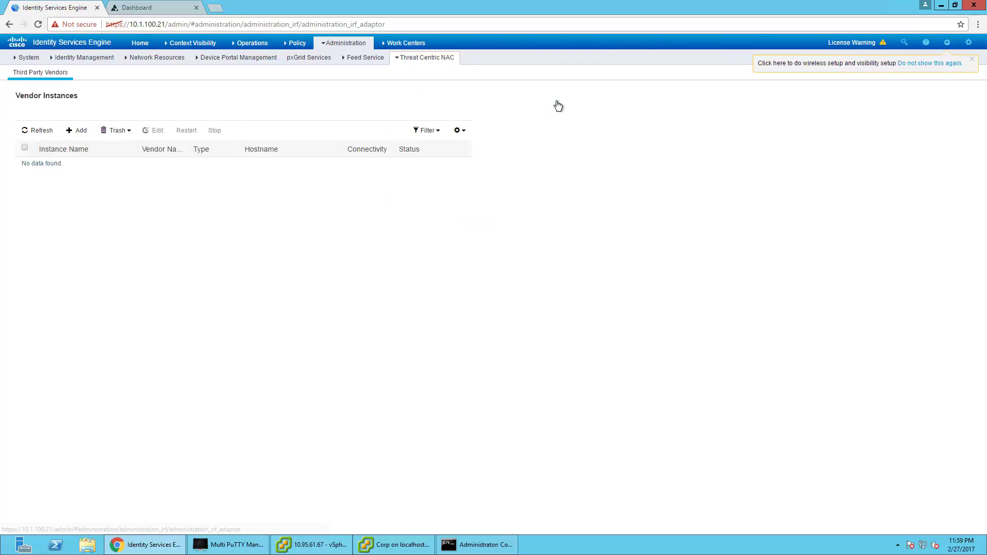
pyautogui.click(76, 133)
pyautogui.click(141, 123)
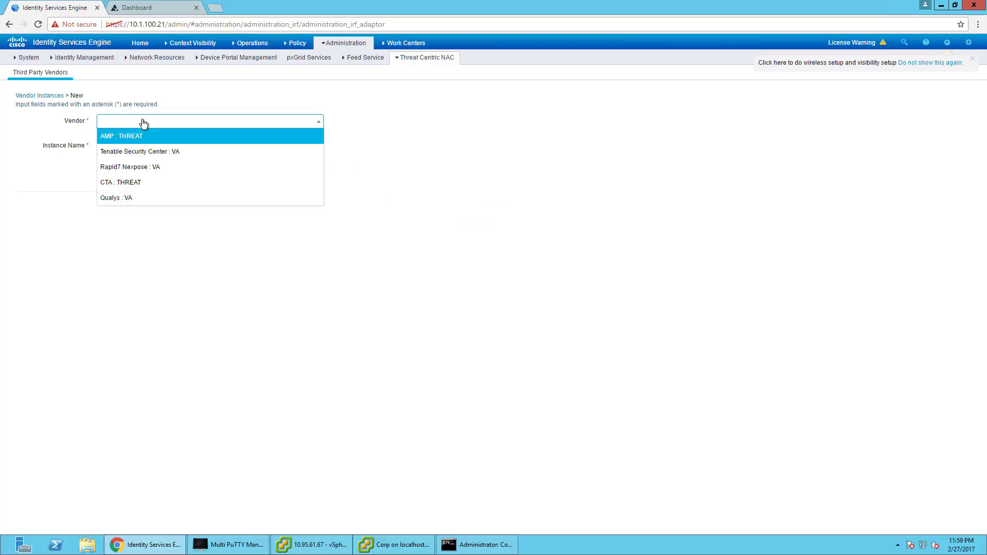
pyautogui.click(141, 134)
pyautogui.click(137, 143)
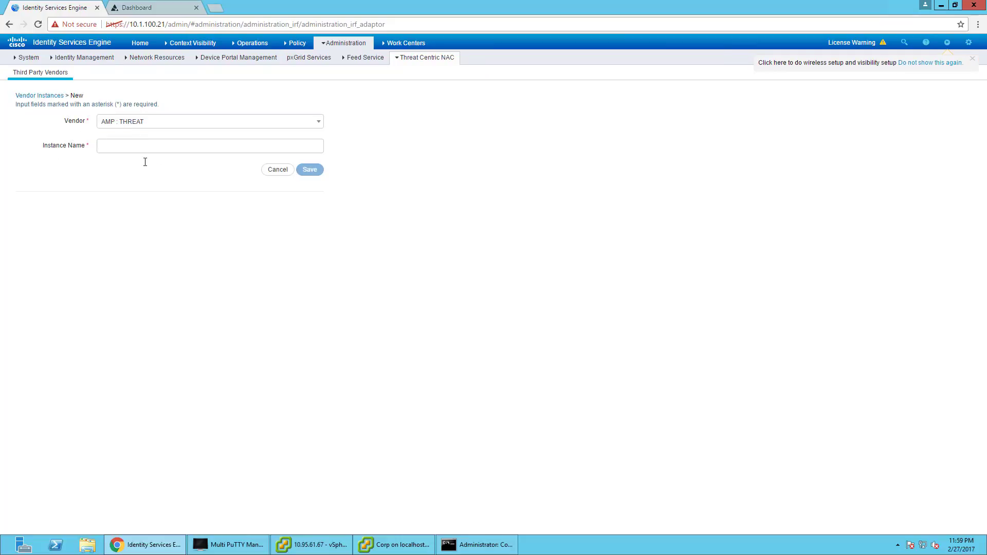
# - Save a vendor instance named FireAMP and begin its configuration
pyautogui.write('FireAMP')
pyautogui.click(318, 171)
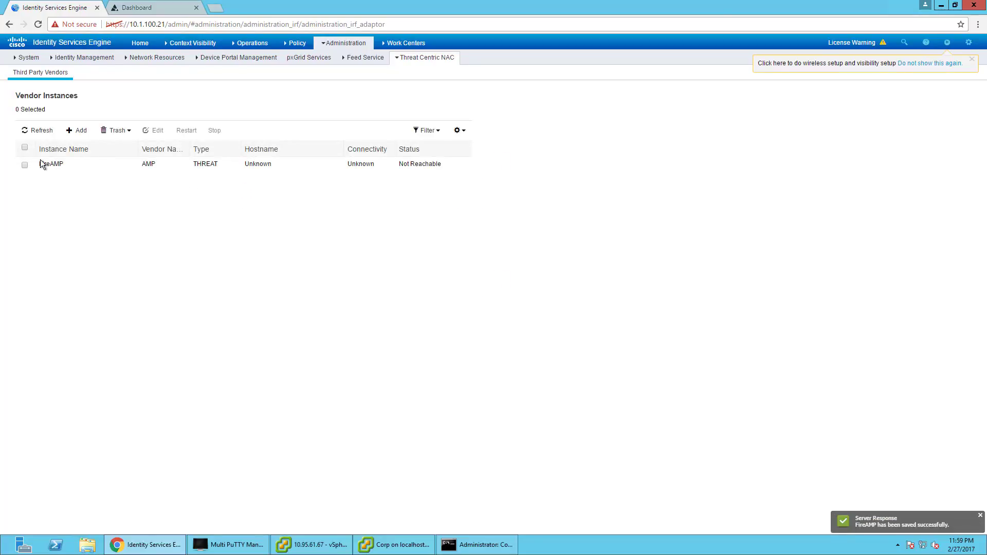
pyautogui.click(38, 130)
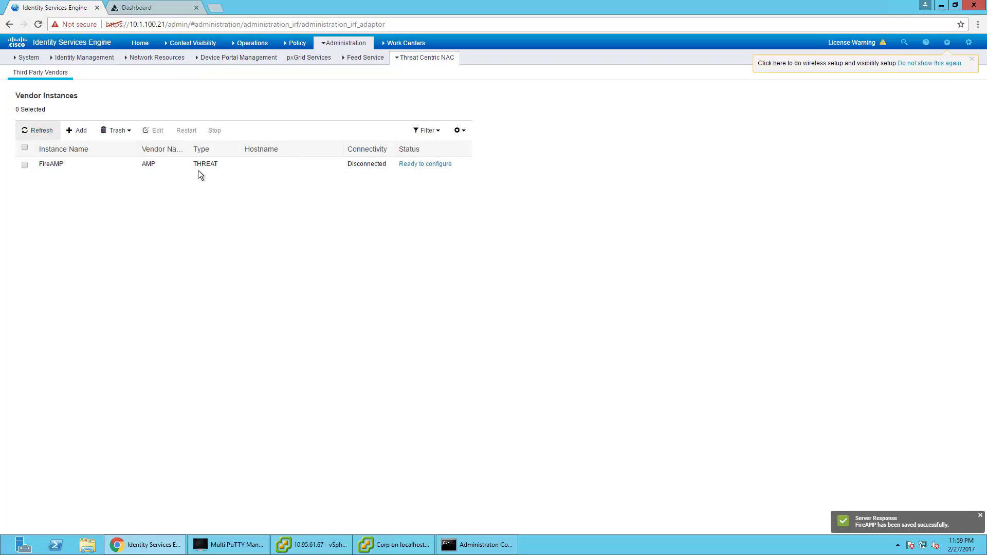
pyautogui.click(442, 164)
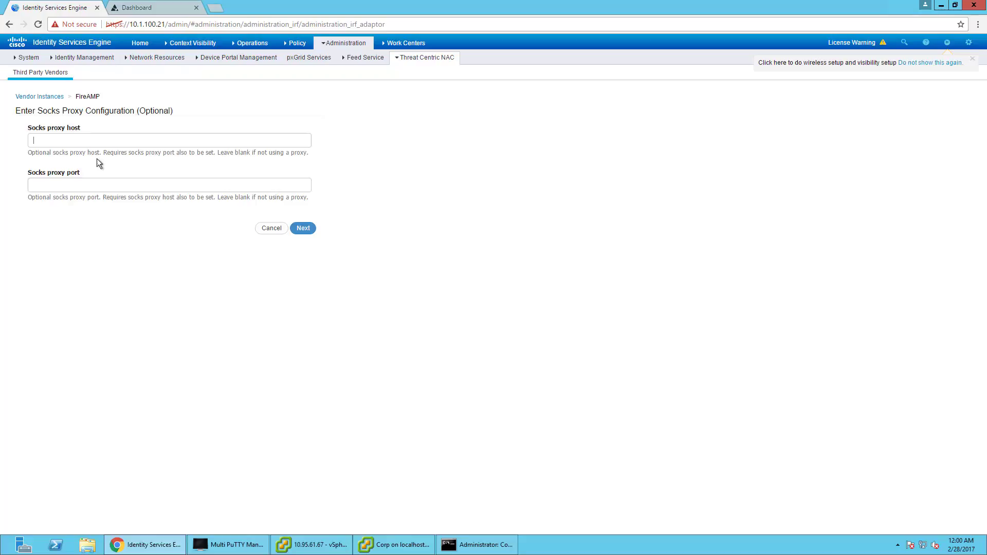
# - Enter SOCKS proxy host proxy.esl.cisco.com with port 1080 and submit
pyautogui.click(101, 140)
pyautogui.write('proxy.esl.cisco.com')
pyautogui.press('Tab')
pyautogui.write('1080')
pyautogui.click(308, 228)
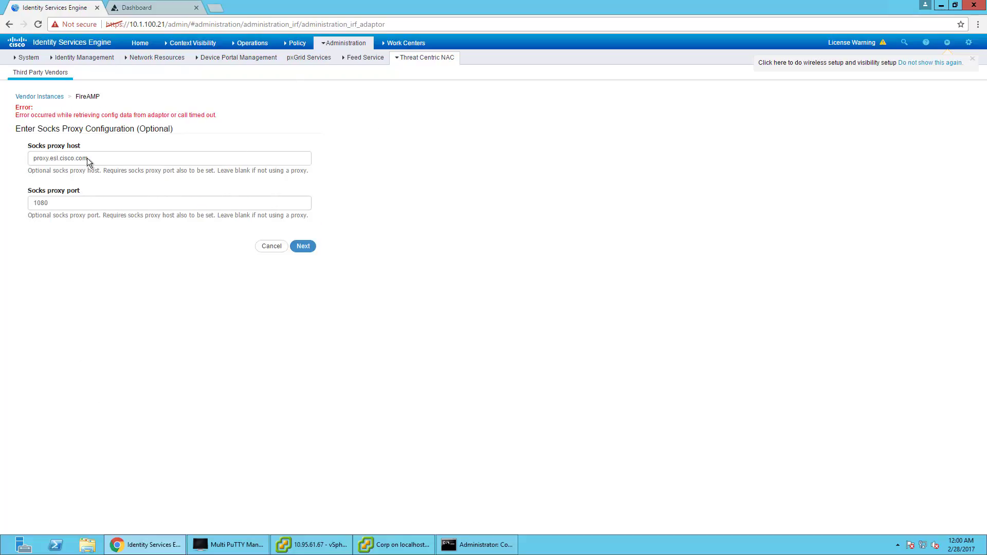
# - Replace the proxy host with a pasted corrected name and resubmit
pyautogui.moveTo(88, 159); pyautogui.dragTo(24, 149)
pyautogui.moveTo(20, 159); pyautogui.dragTo(310, 226)
pyautogui.write('proxy-wsa.esl.cisco.com')
pyautogui.click(308, 248)
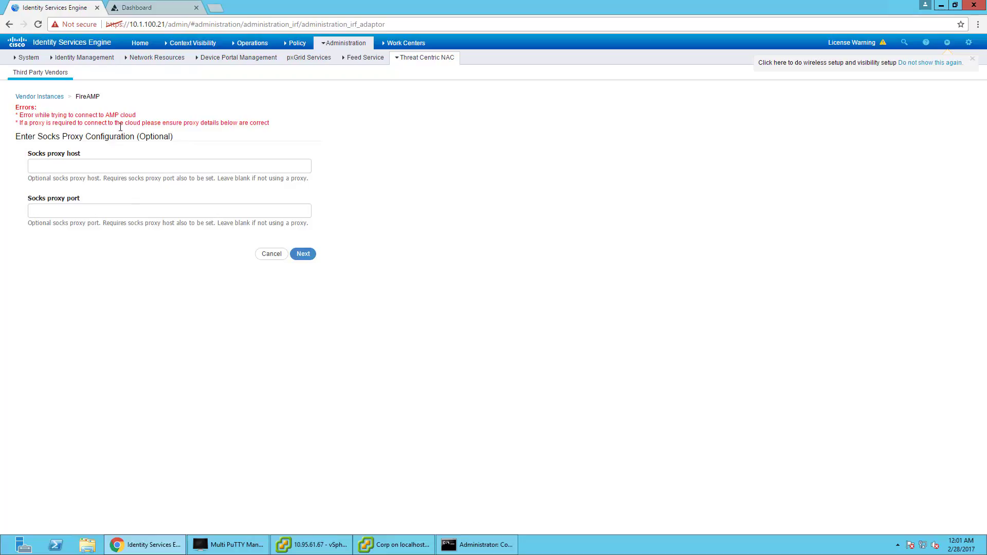
# - After the connection error, set proxy host proxy-wsa.esl.cisco.com, port 1080, and submit
pyautogui.moveTo(144, 123); pyautogui.dragTo(299, 123)
pyautogui.click(115, 119)
pyautogui.tripleClick(103, 116)
pyautogui.click(163, 168)
pyautogui.write('proxy-wsa.esl.cisco.com')
pyautogui.click(115, 212)
pyautogui.write('1080')
pyautogui.press('Return')
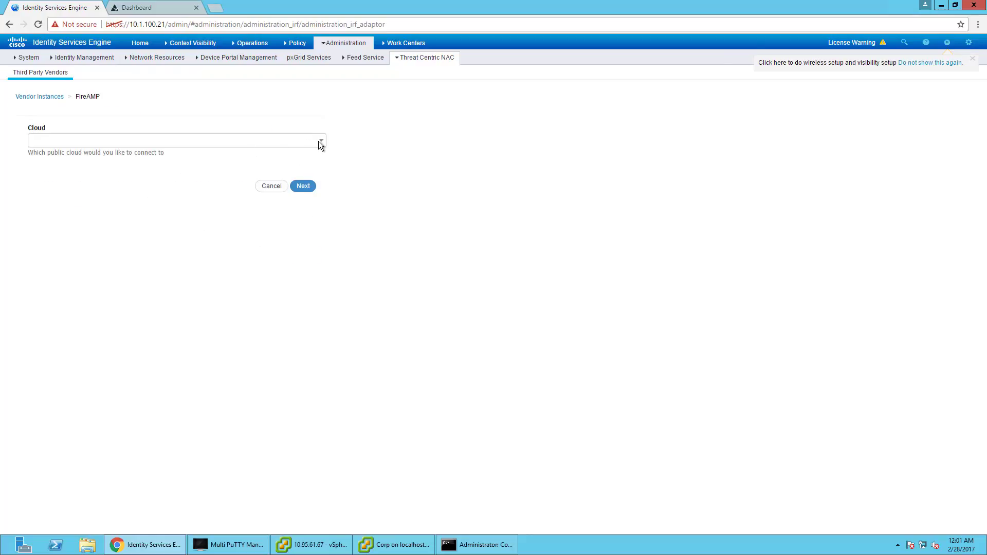
# - Choose US Cloud for FireAMP and follow the AMP External URL authorization link
pyautogui.click(320, 145)
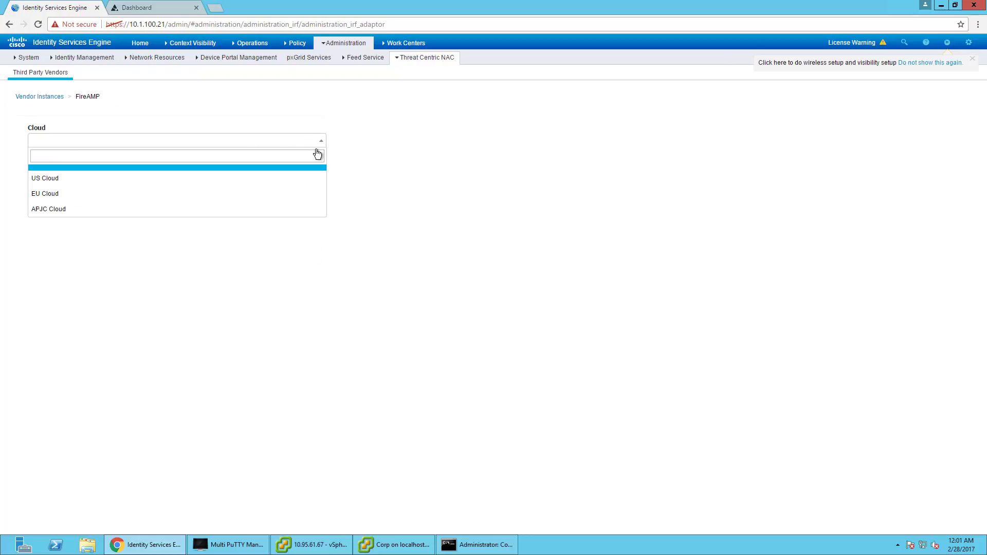
pyautogui.click(62, 180)
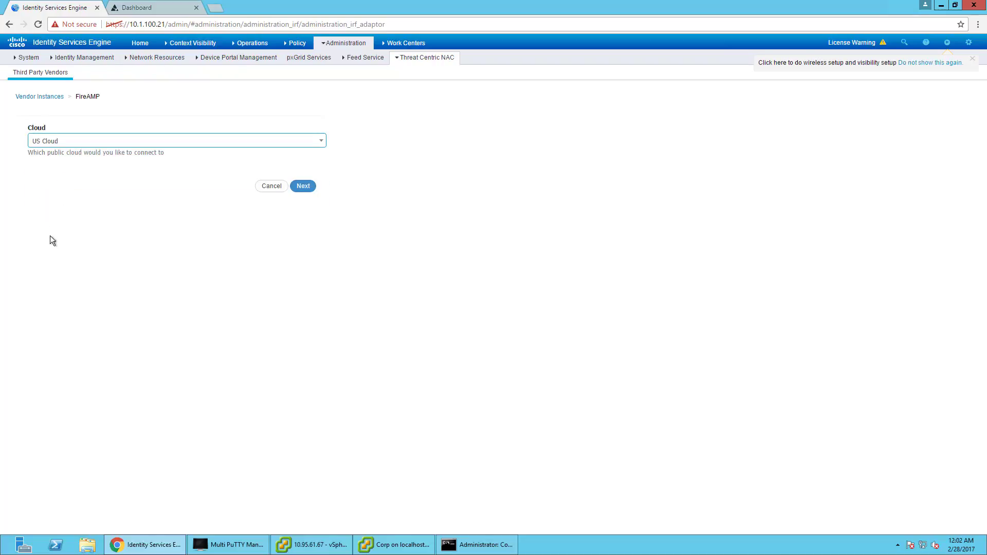
pyautogui.click(310, 187)
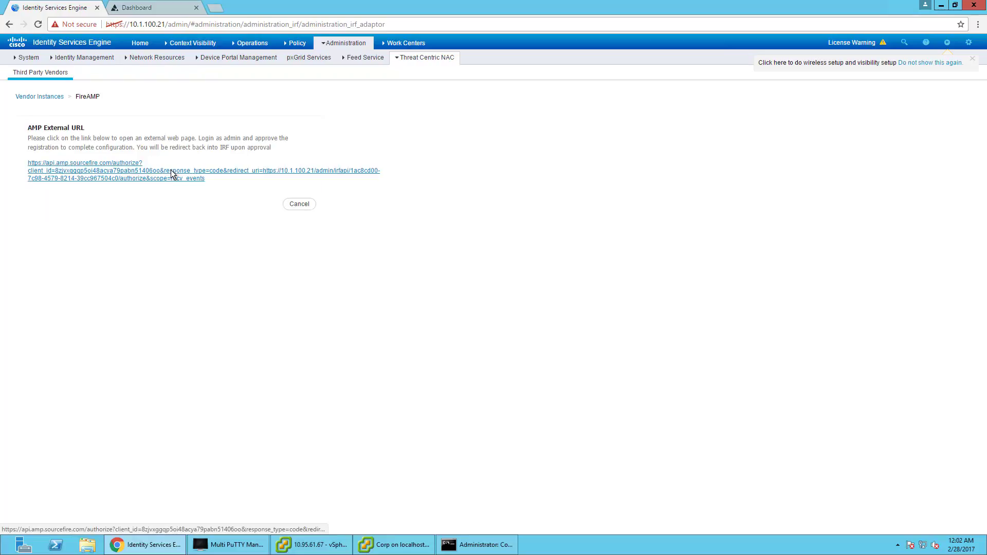
pyautogui.click(144, 172)
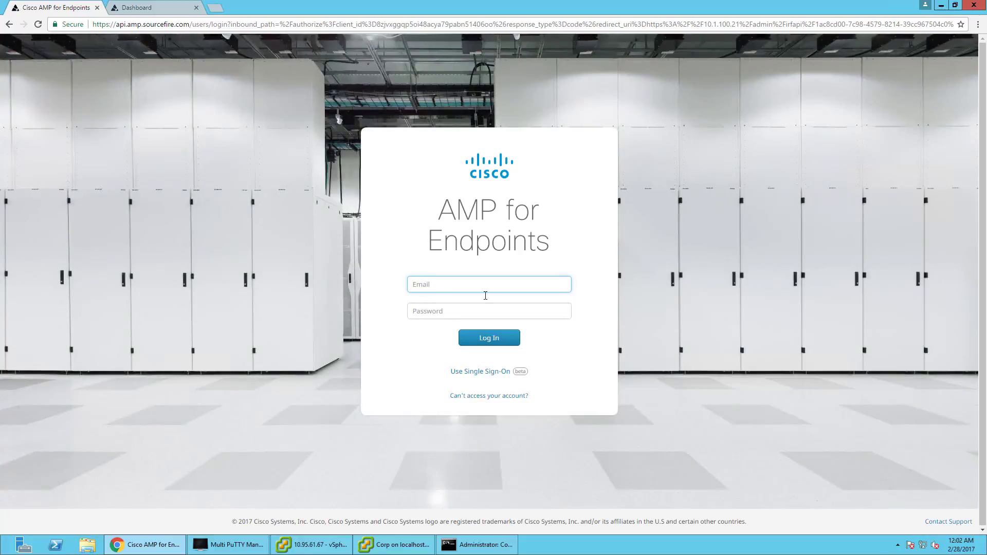
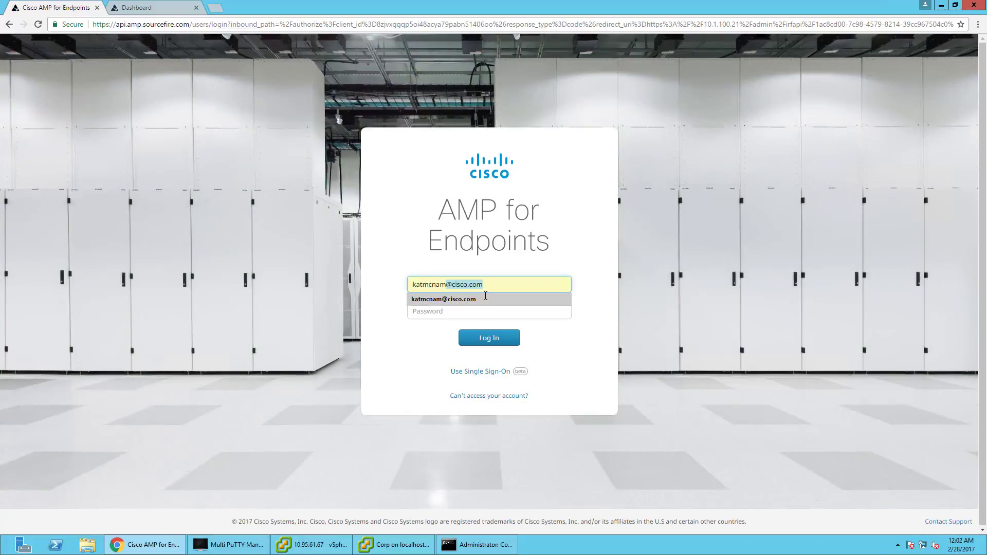
# - Log in to AMP for Endpoints with the account e-mail and password
pyautogui.click(486, 299)
pyautogui.press('Tab')
pyautogui.write('***********')
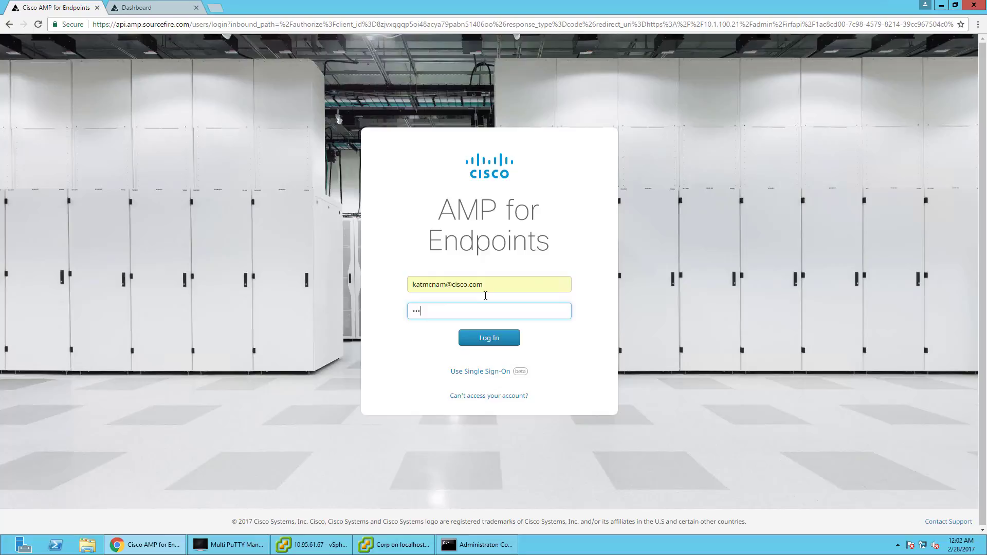
pyautogui.press('Return')
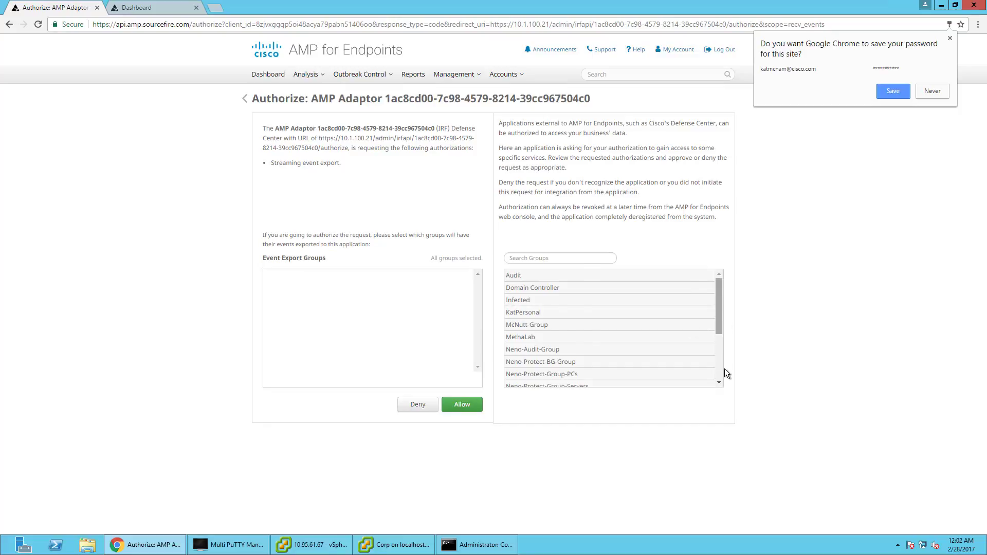
# - Add SecurityDemoLab to Event Export Groups and allow the AMP adaptor
pyautogui.click(721, 371)
pyautogui.click(553, 333)
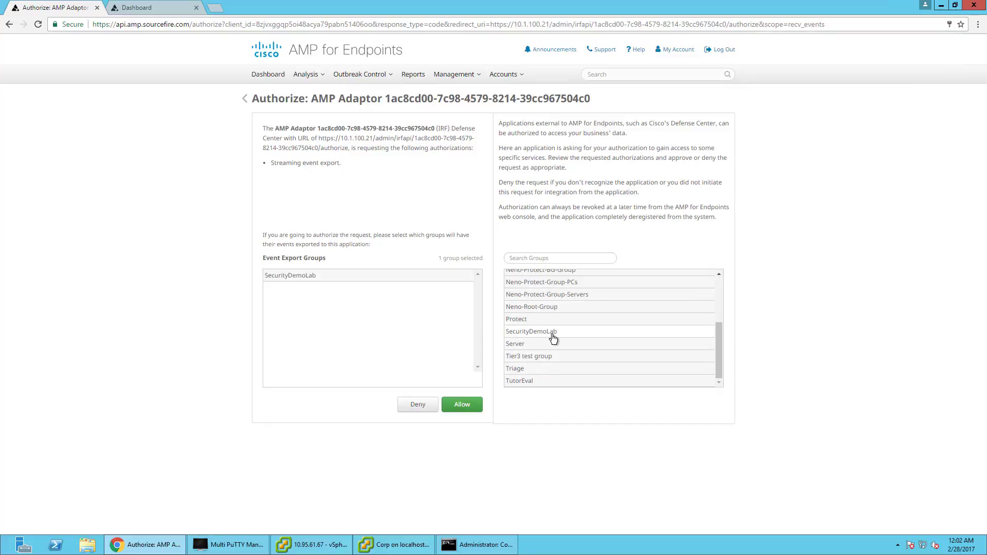
pyautogui.click(456, 406)
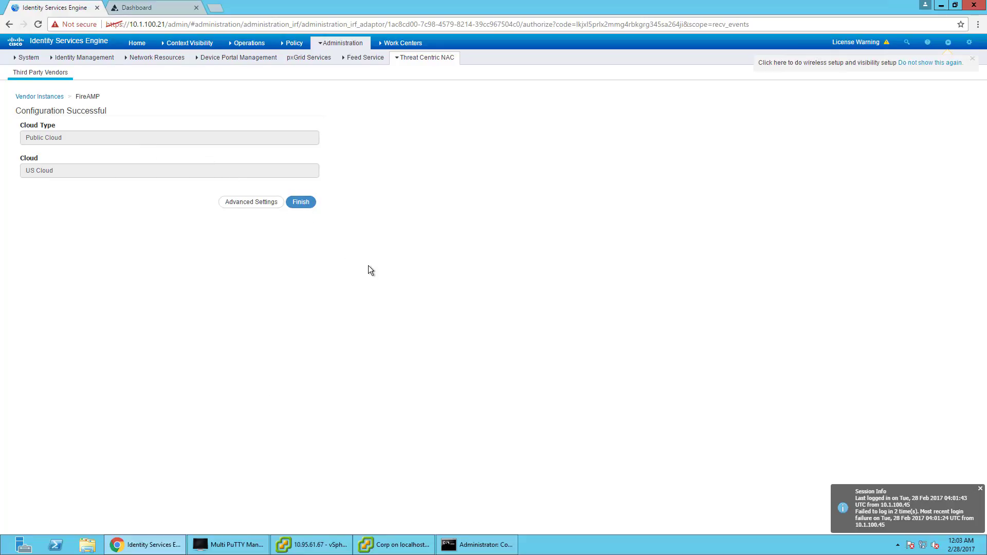
# - Finish the FireAMP setup and refresh Vendor Instances to see it Configured
pyautogui.click(309, 206)
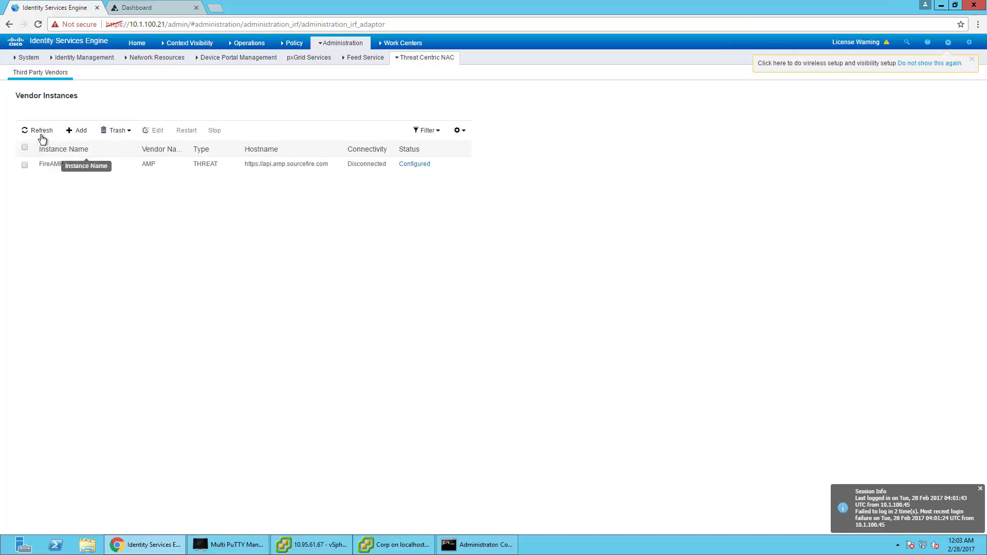
pyautogui.click(42, 133)
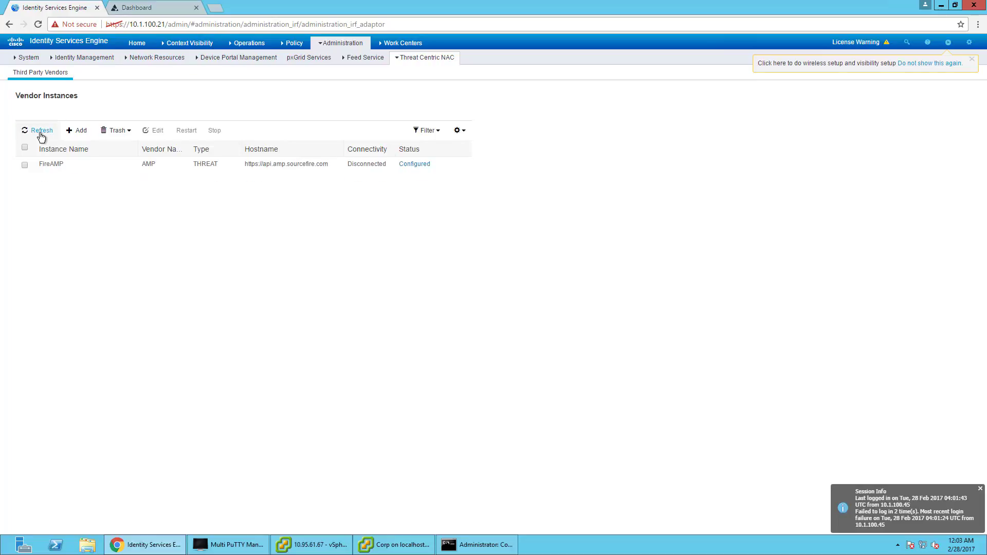
pyautogui.click(42, 135)
# - Open FireAMP for editing, leave without saving, and refresh the list to check connectivity
pyautogui.click(24, 165)
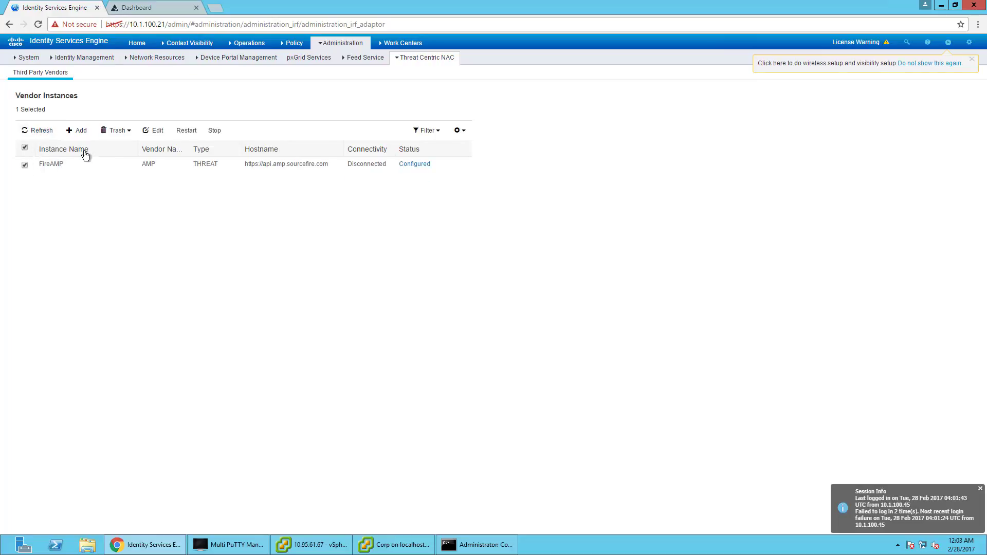
pyautogui.click(155, 131)
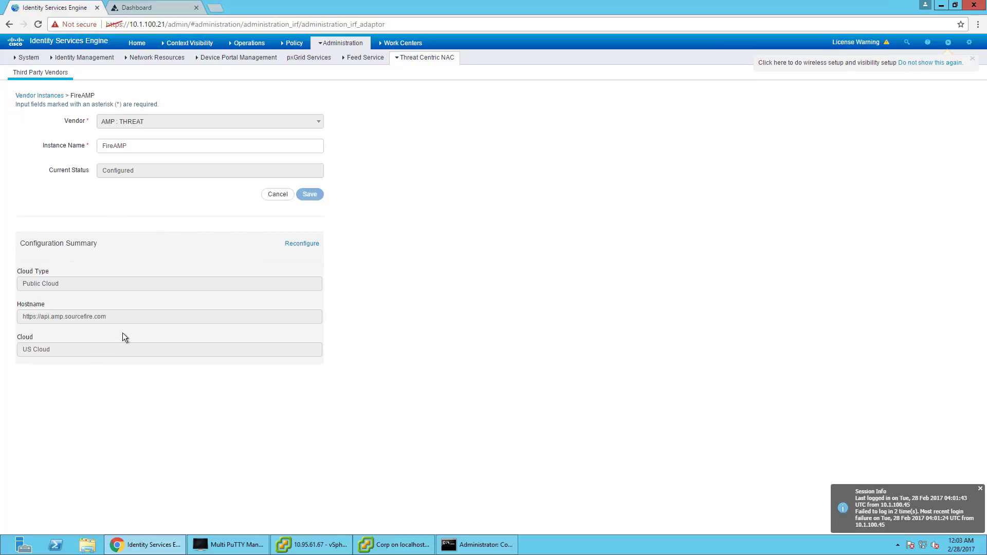
pyautogui.click(40, 97)
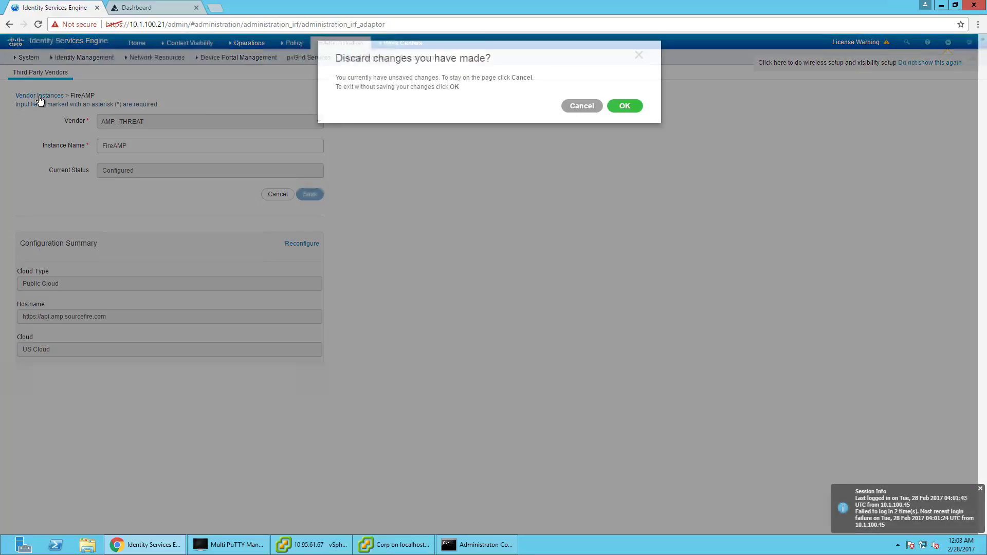
pyautogui.click(623, 114)
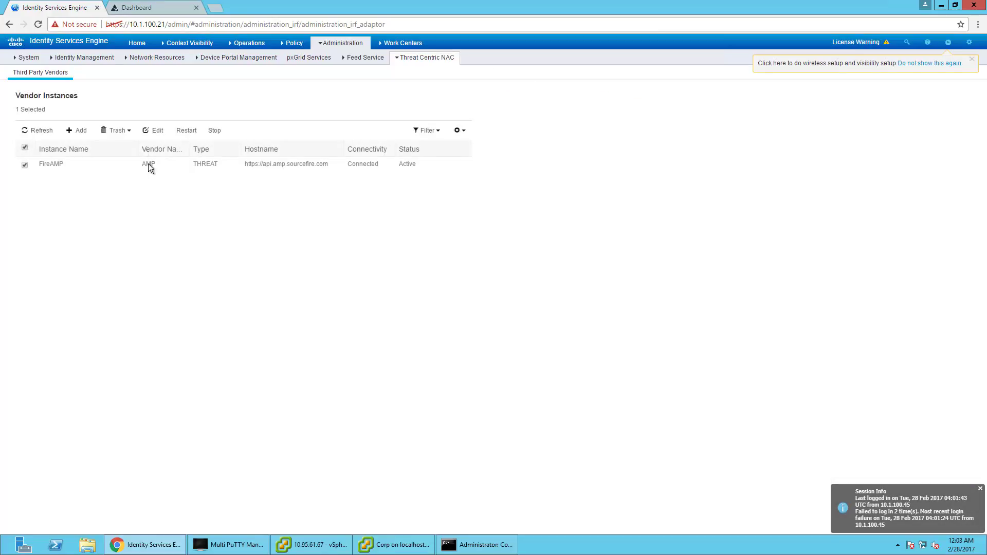
pyautogui.click(45, 130)
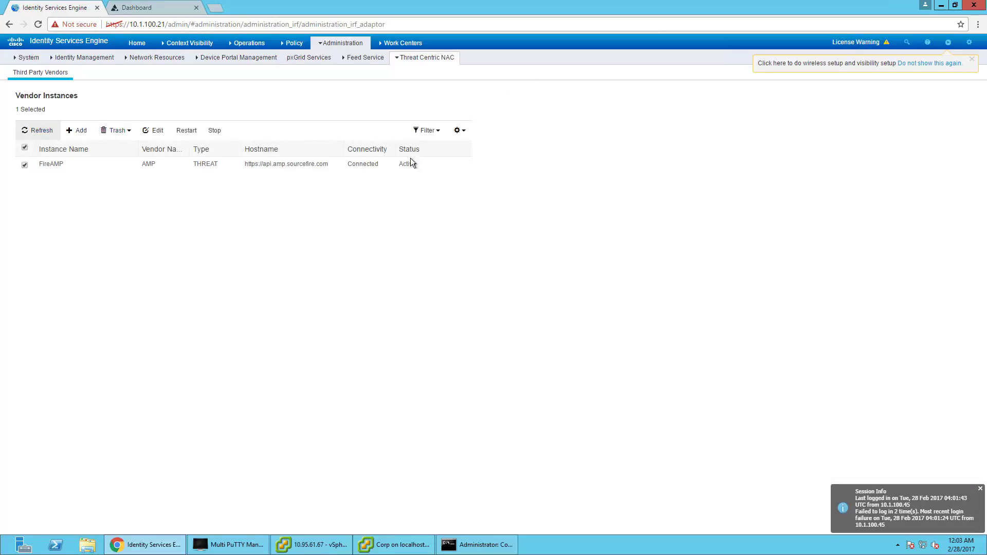
# - Review the FireAMP instance settings, then return to the home dashboard discarding changes
pyautogui.click(154, 131)
pyautogui.scroll(-2, 171, 378)
pyautogui.scroll(-6, 172, 381)
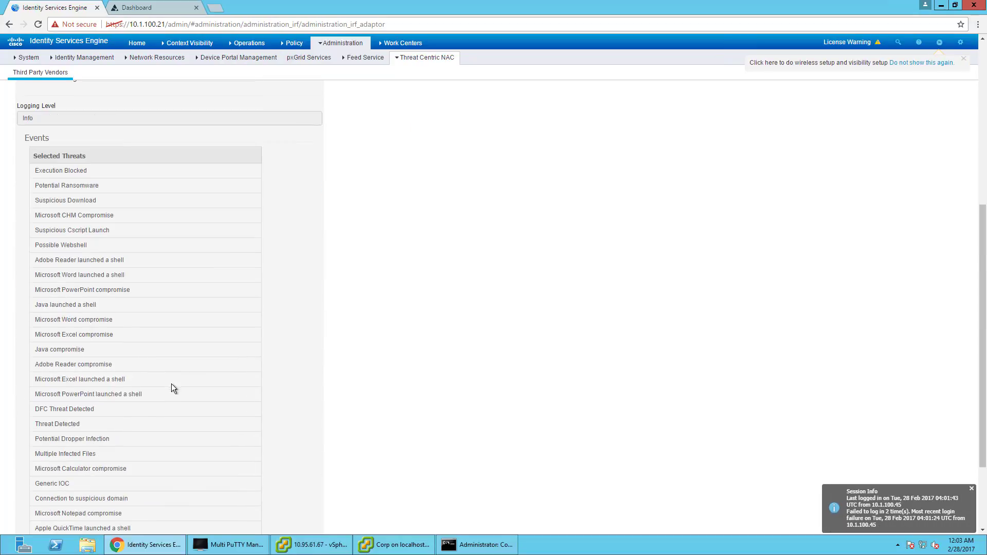
pyautogui.scroll(7, 129, 407)
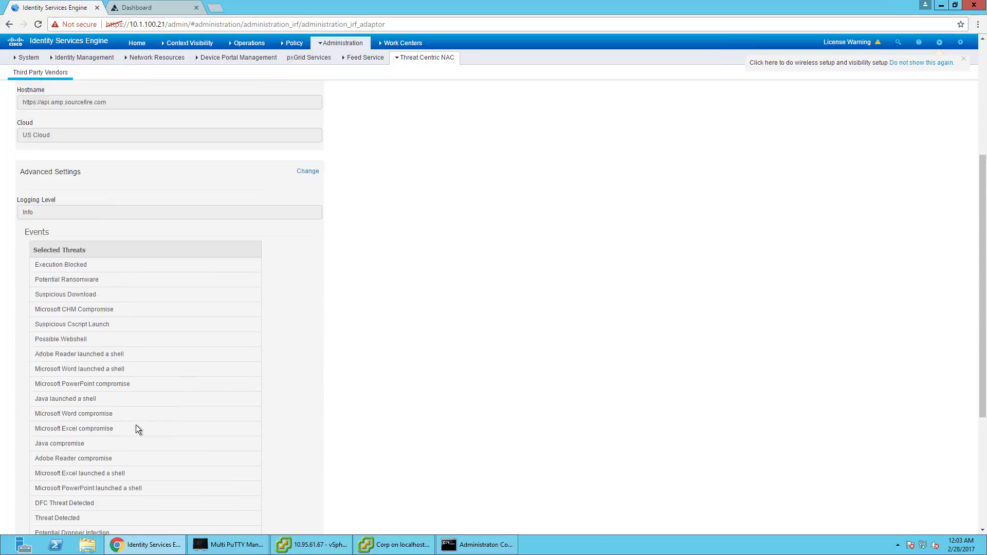
pyautogui.scroll(1, 282, 363)
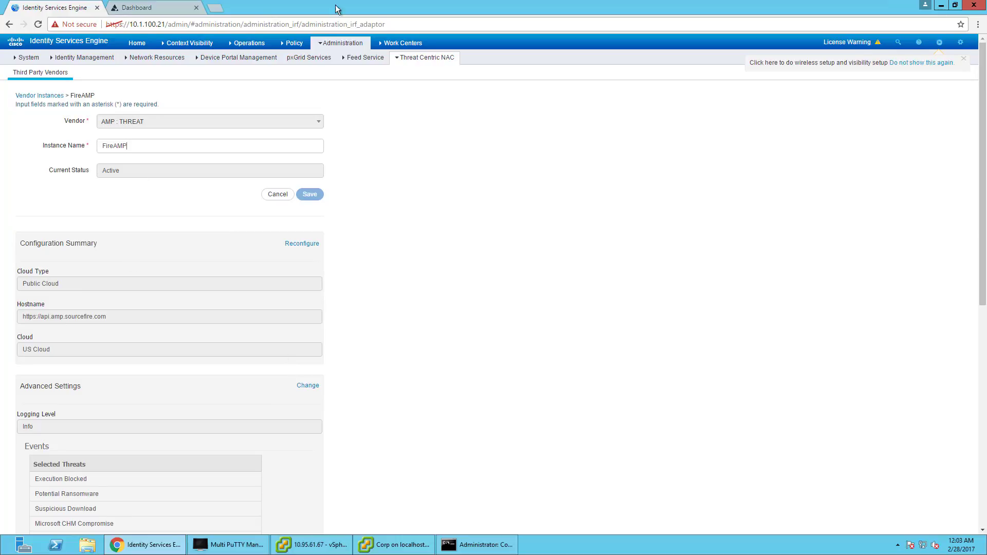
pyautogui.click(137, 42)
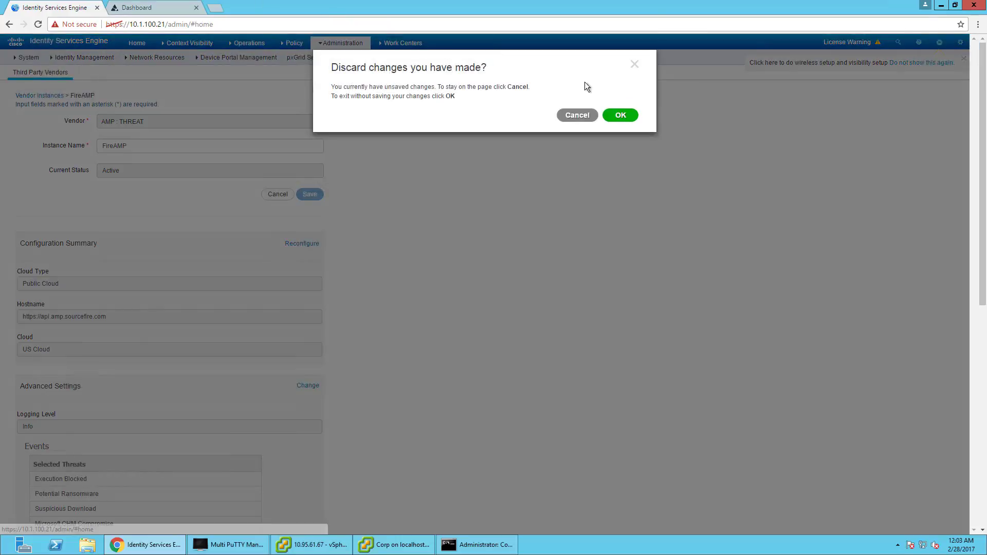
pyautogui.click(620, 115)
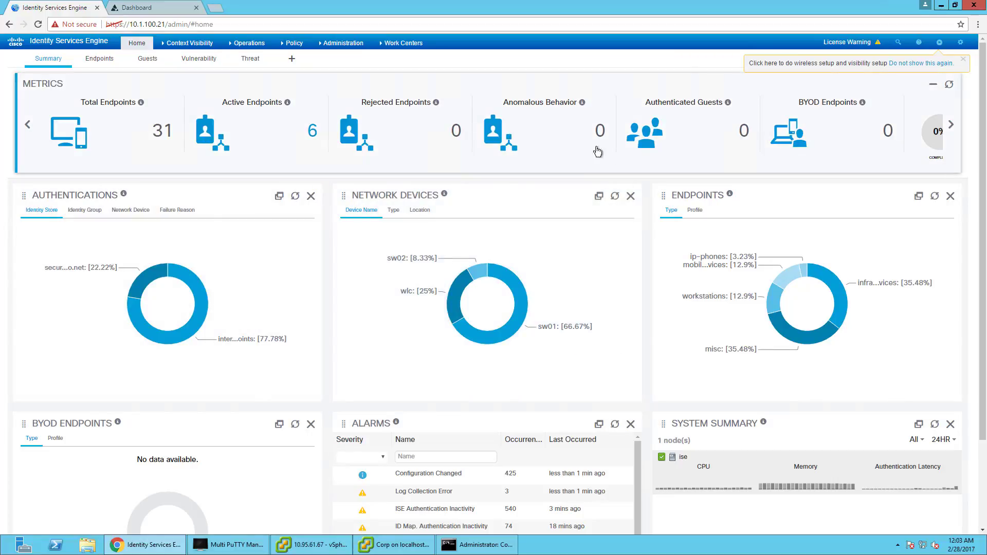
pyautogui.click(426, 547)
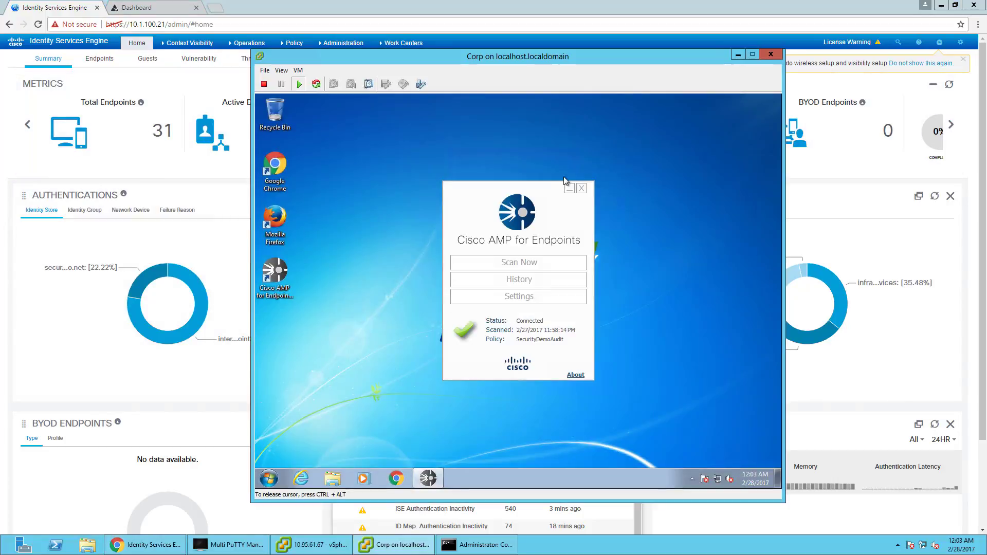
# - Close the AMP connector window and search 'EICAR test download' in the VM's Chrome
pyautogui.click(582, 189)
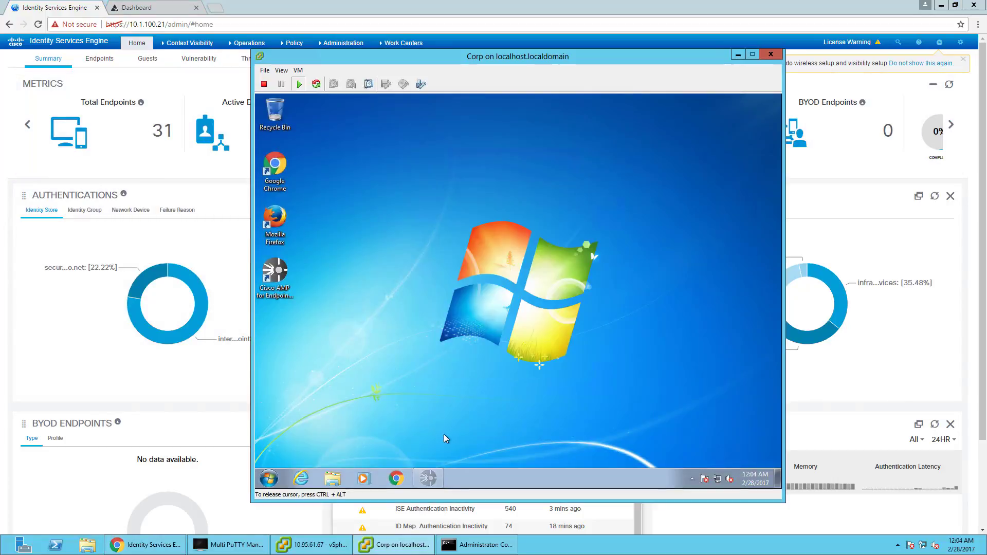
pyautogui.click(396, 479)
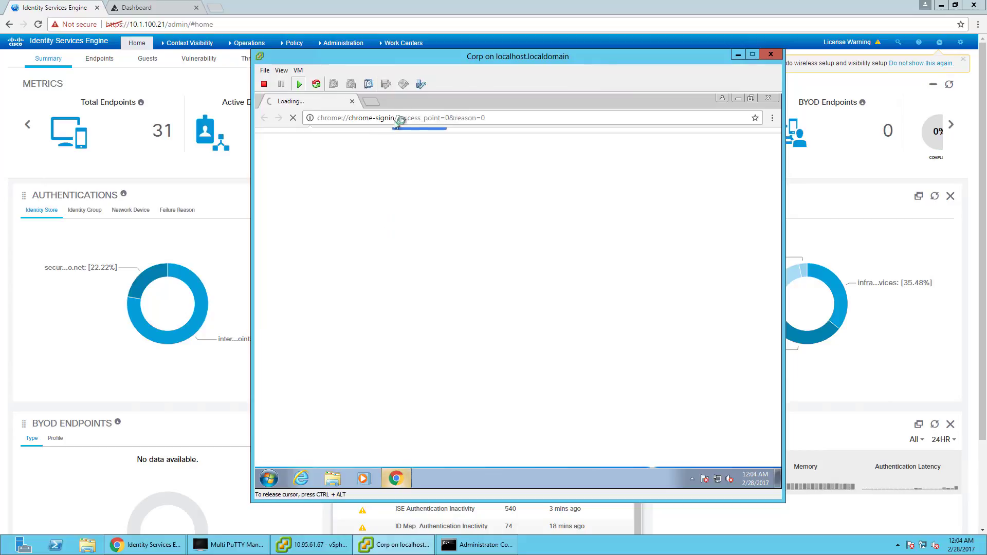
pyautogui.click(402, 118)
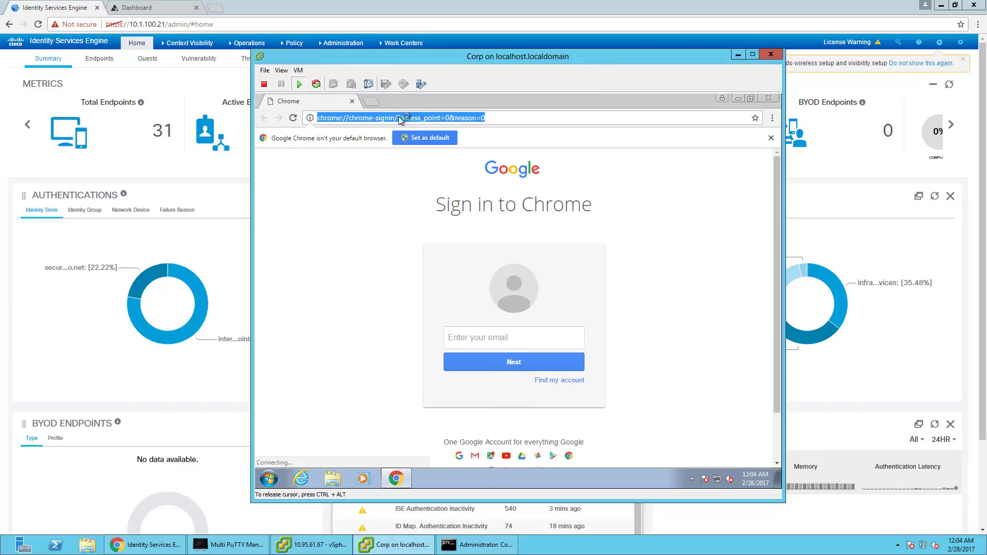
pyautogui.write('EICAR ')
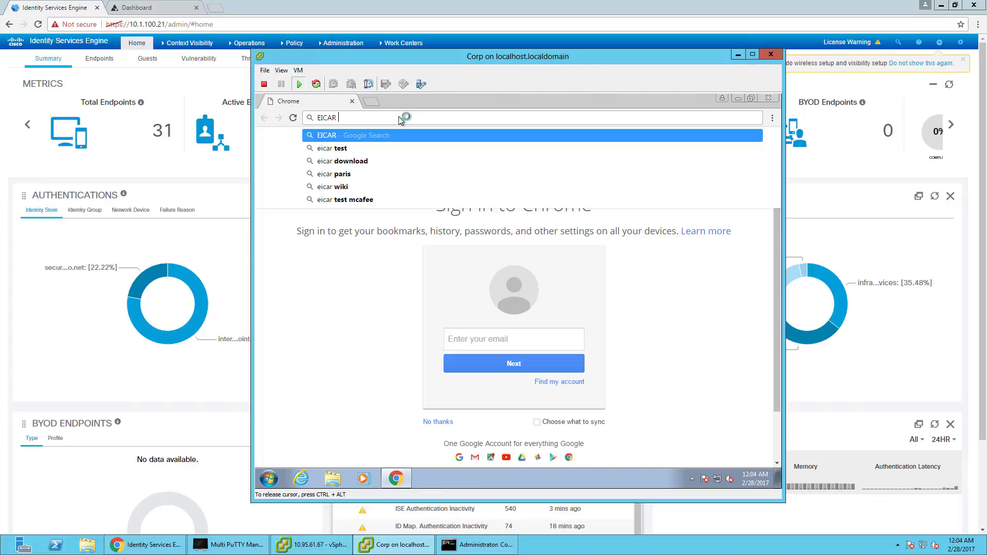
pyautogui.write('test download')
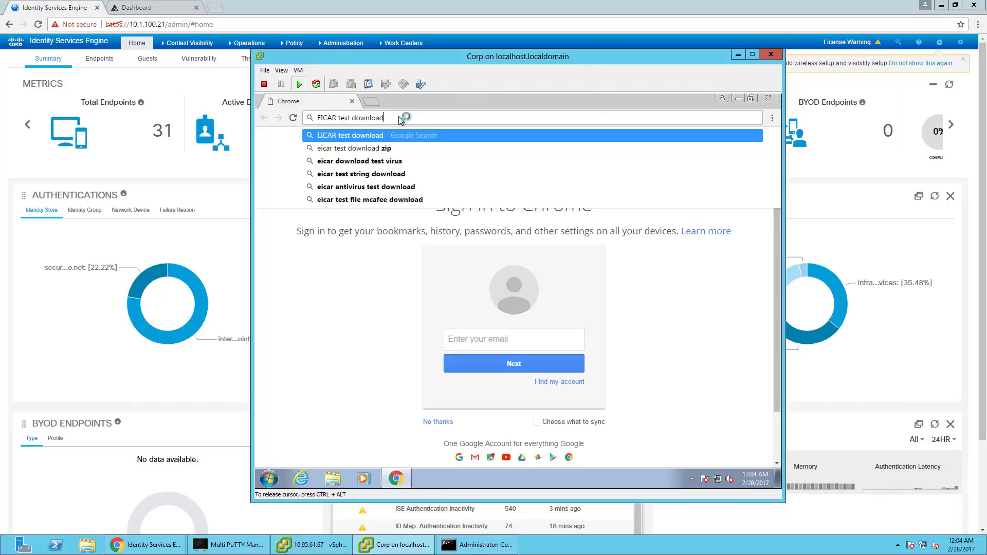
pyautogui.press('Return')
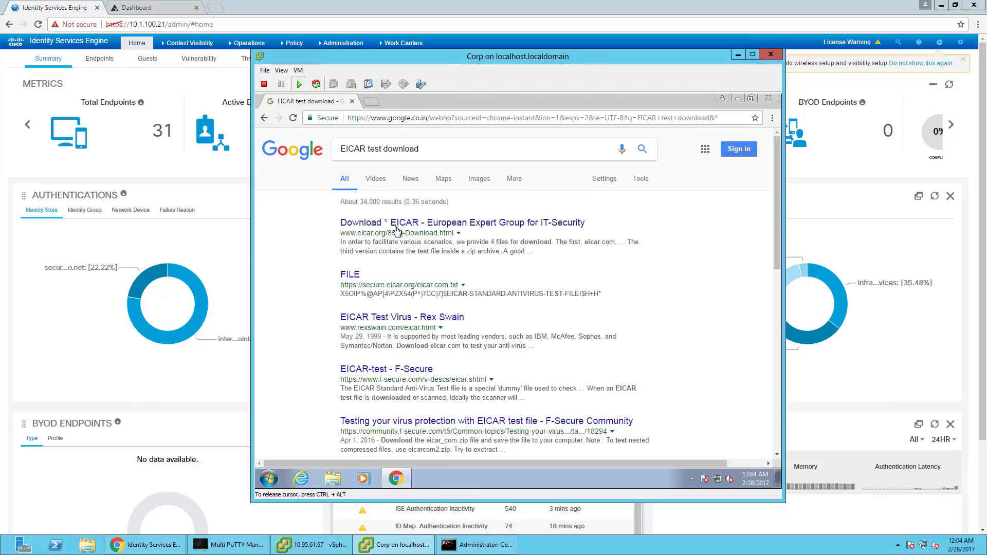
# - Download the eicar.com test file over https from the eicar.org page
pyautogui.click(396, 229)
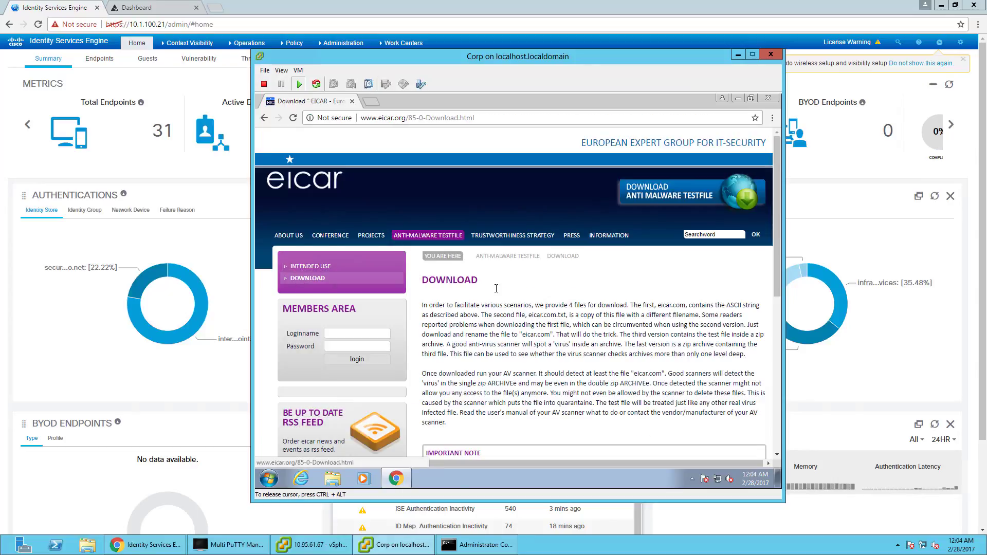
pyautogui.scroll(-6, 496, 288)
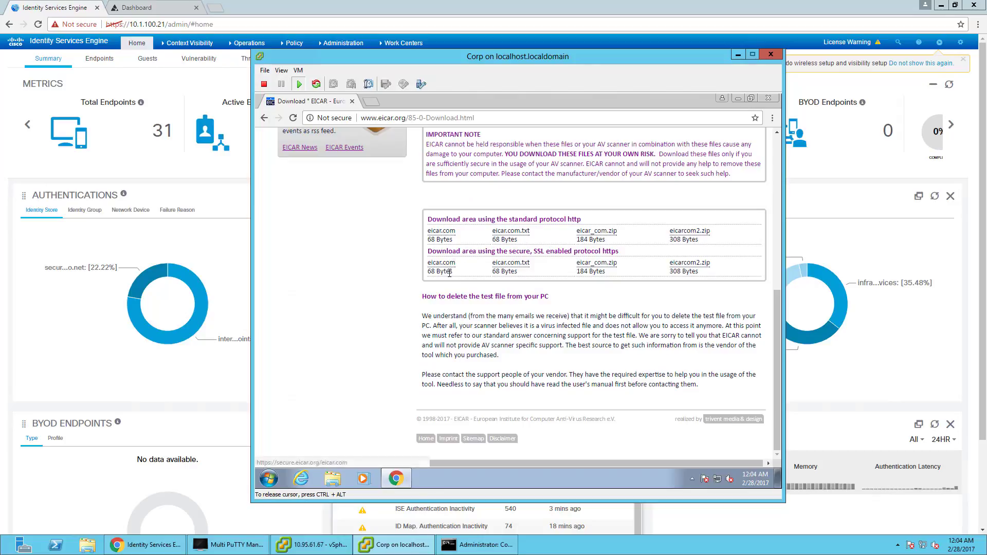
pyautogui.moveTo(444, 273); pyautogui.dragTo(449, 265)
pyautogui.click(441, 273)
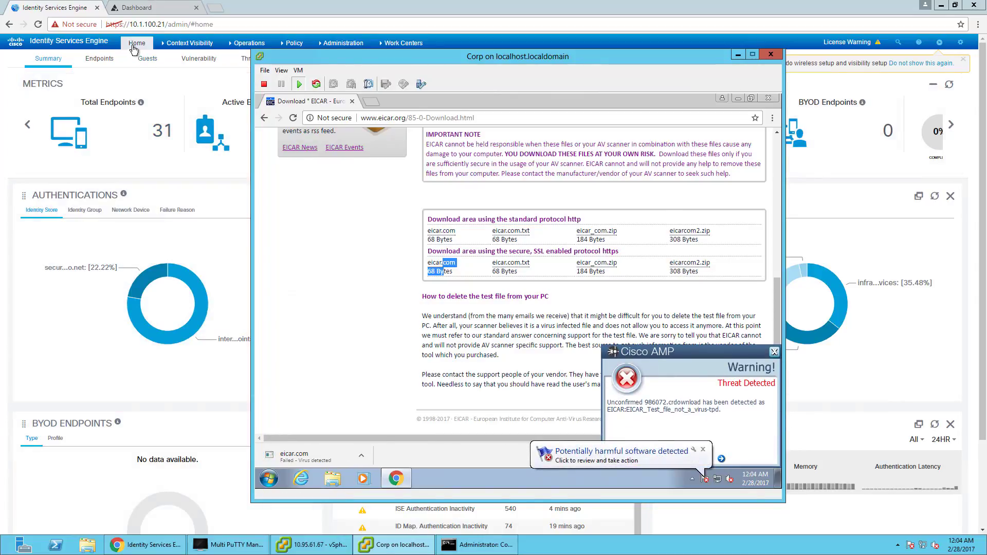
pyautogui.click(80, 78)
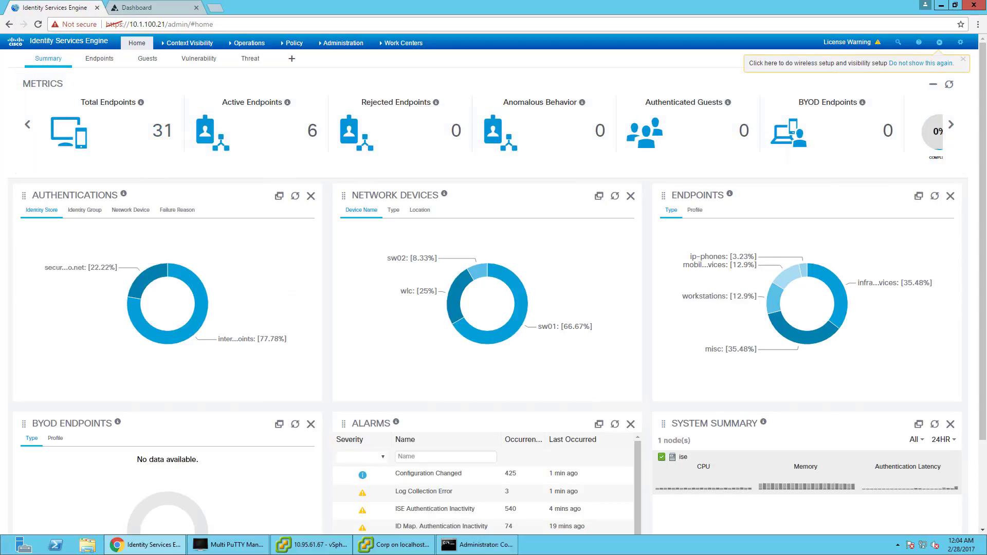
# - Inspect the details of the one detected threat on the ISE dashboard
pyautogui.click(252, 61)
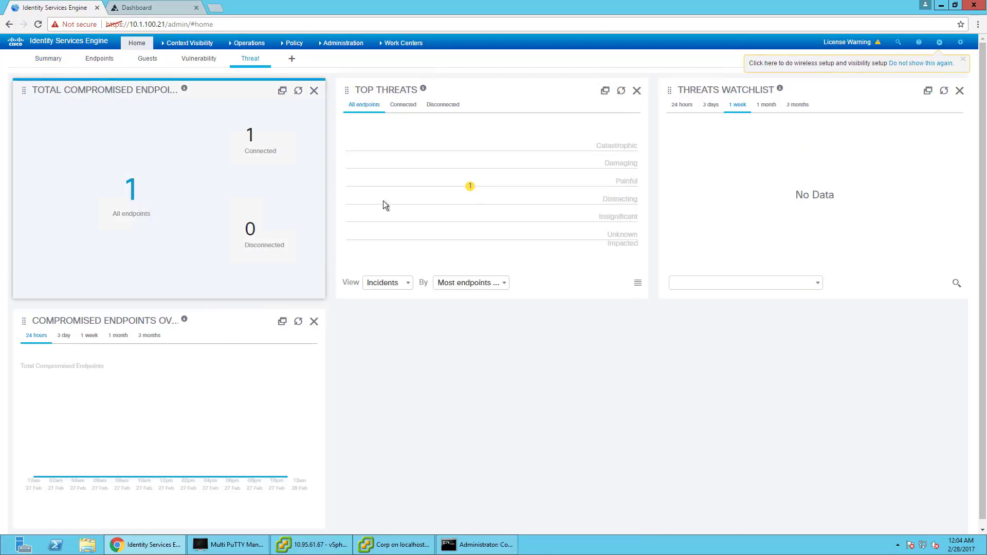
pyautogui.click(470, 186)
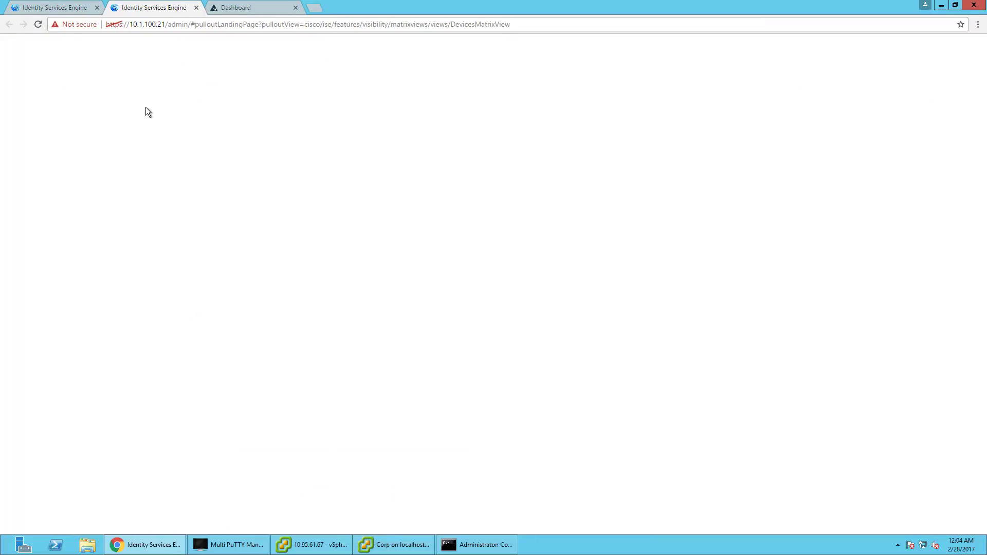
pyautogui.click(54, 7)
# - Navigate to Operations > Adaptive Network Control > Policy List
pyautogui.click(250, 43)
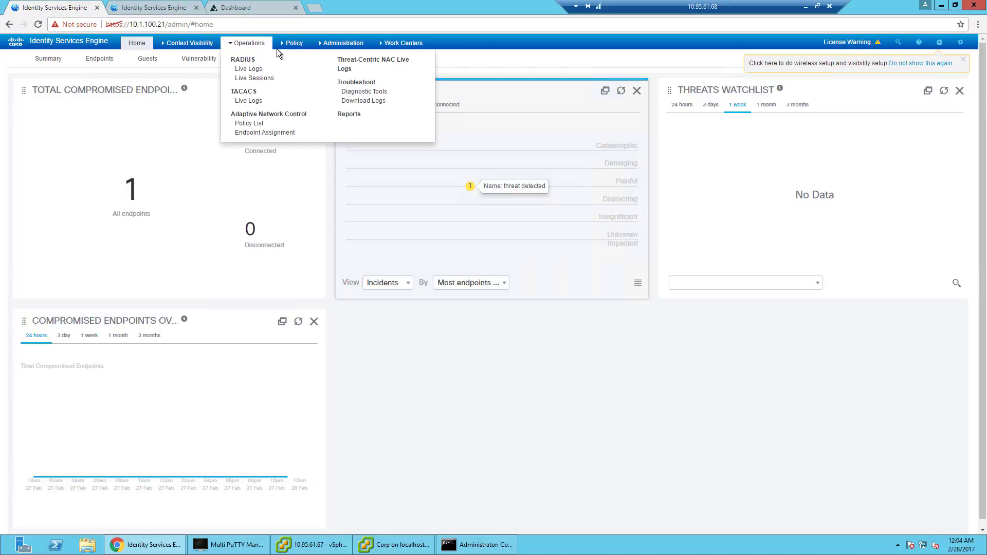
pyautogui.click(293, 43)
pyautogui.click(290, 61)
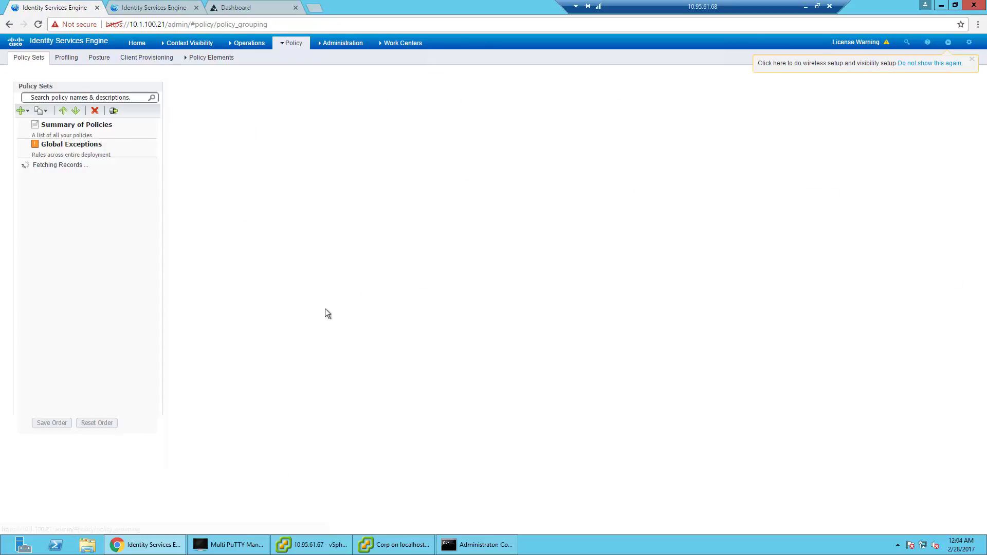
pyautogui.click(240, 45)
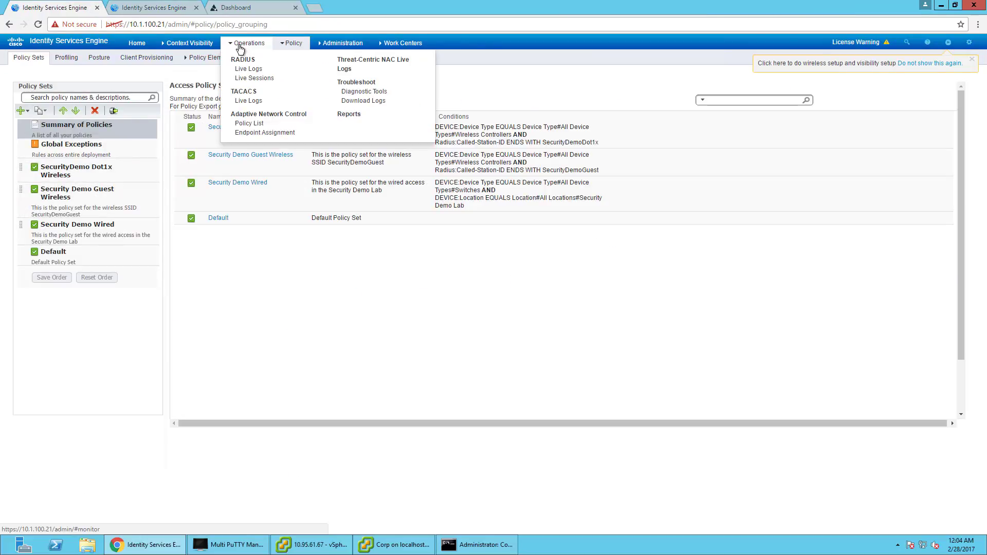
pyautogui.click(285, 48)
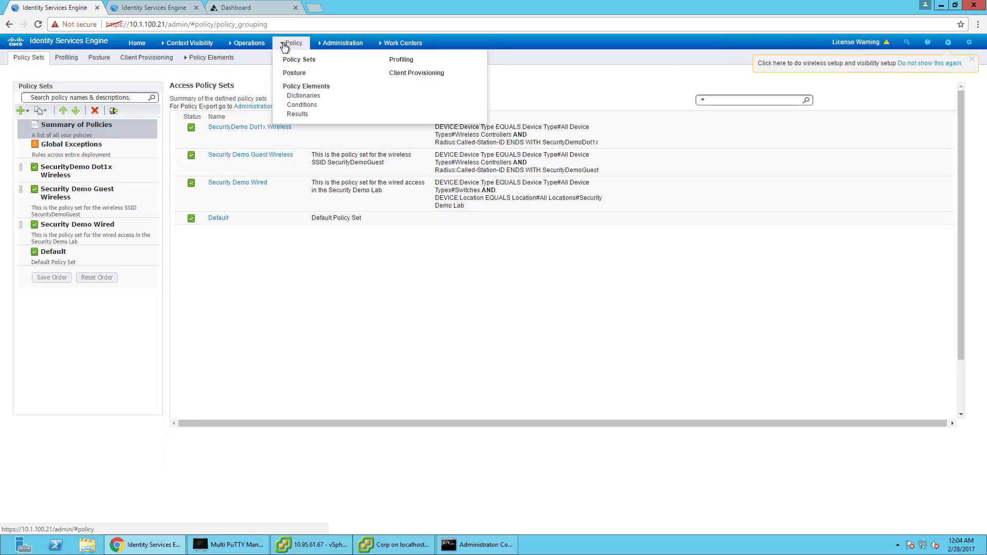
pyautogui.click(257, 47)
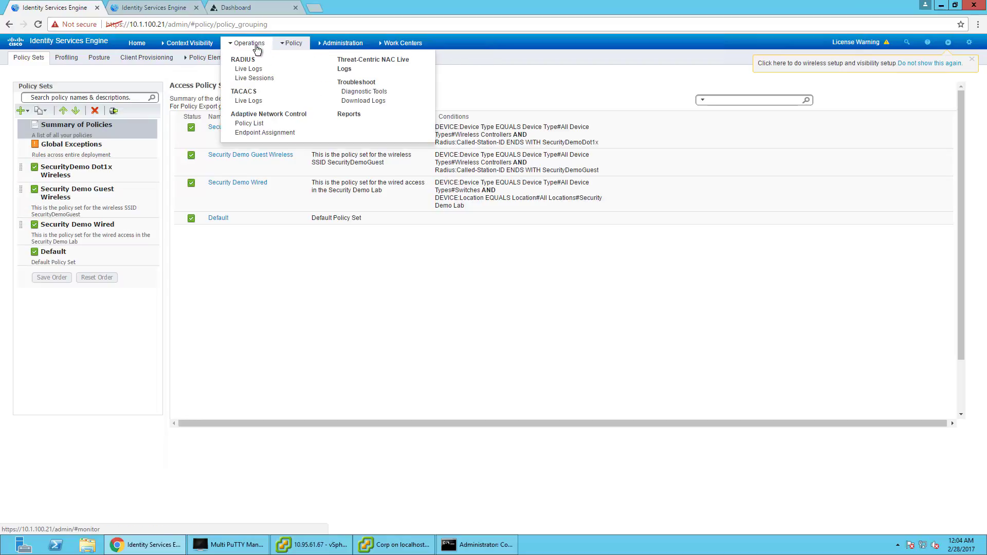
pyautogui.click(257, 128)
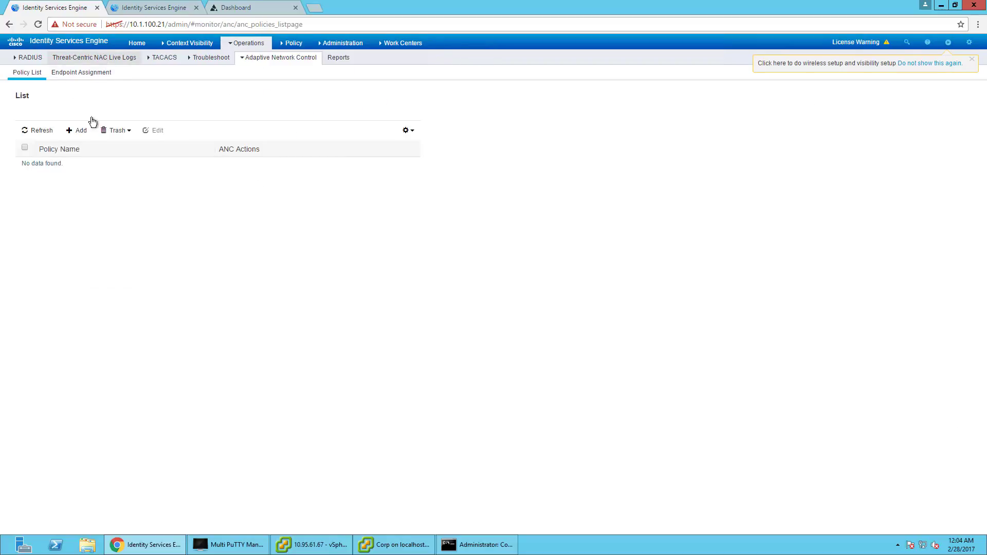
# - Submit ANC policy 'Quarantine' with action QUARANTINE, then view the Endpoint Assignment list
pyautogui.click(79, 130)
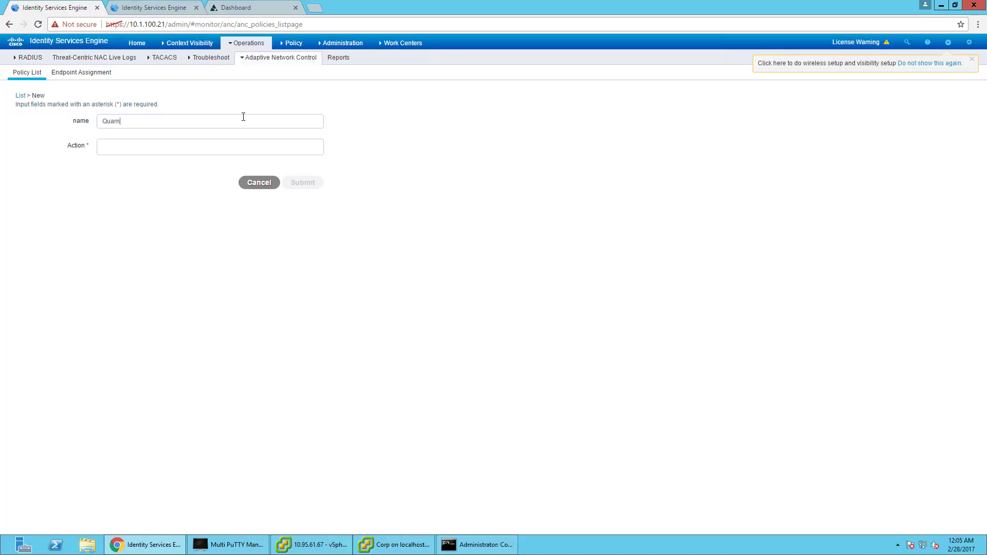
pyautogui.write('Quarantine')
pyautogui.press('Tab')
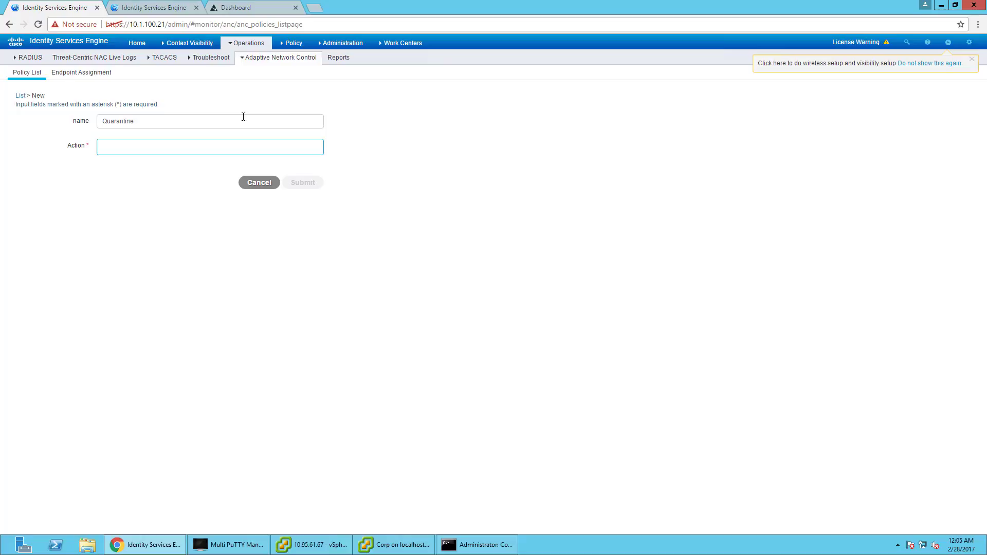
pyautogui.click(251, 147)
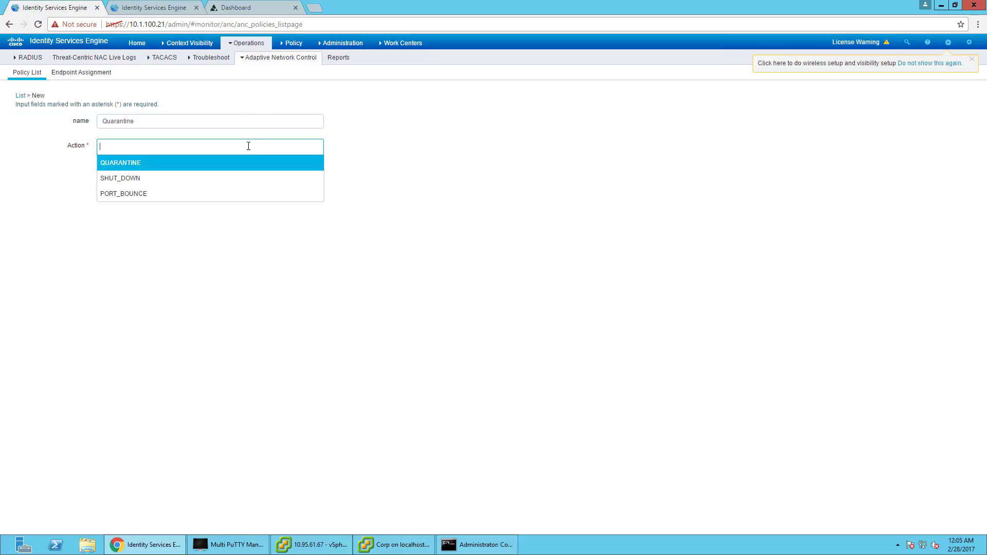
pyautogui.write('q')
pyautogui.click(237, 162)
pyautogui.click(297, 183)
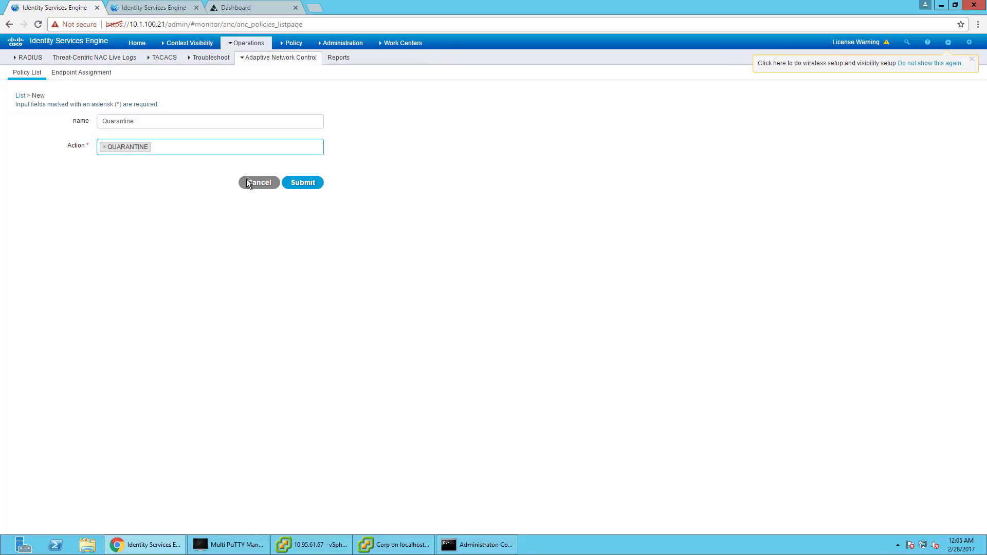
pyautogui.click(86, 75)
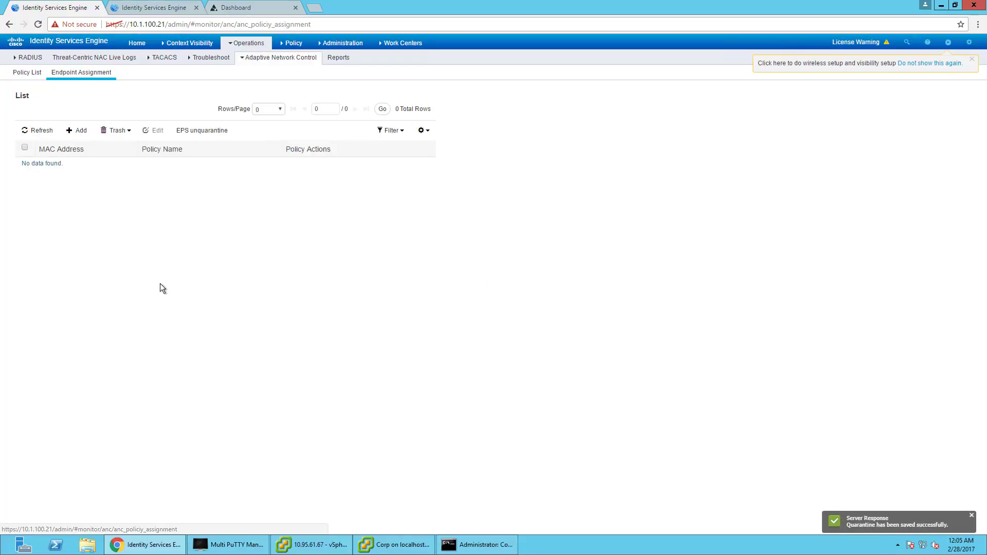
# - Add a new Global Exceptions rule and begin naming it Quarantine
pyautogui.click(291, 60)
pyautogui.click(72, 146)
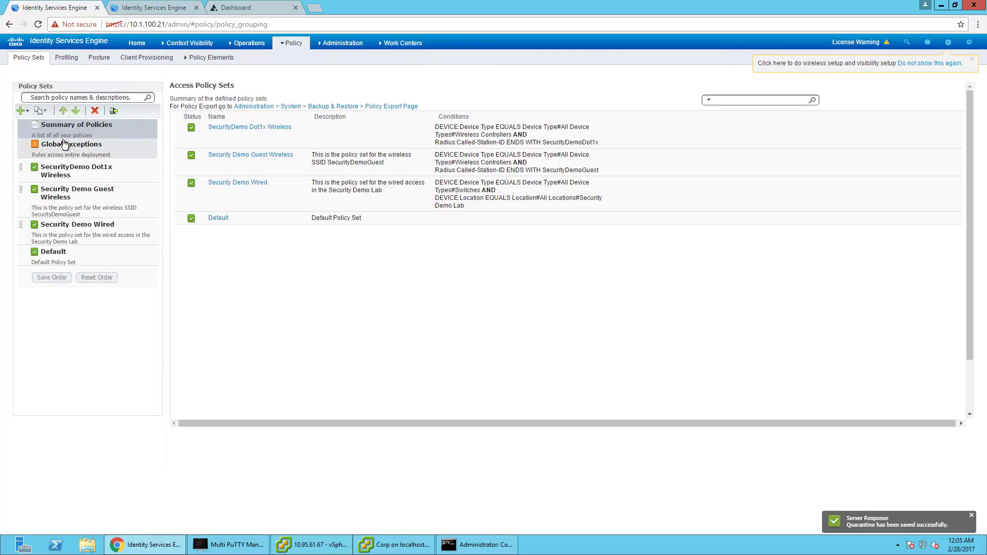
pyautogui.click(208, 114)
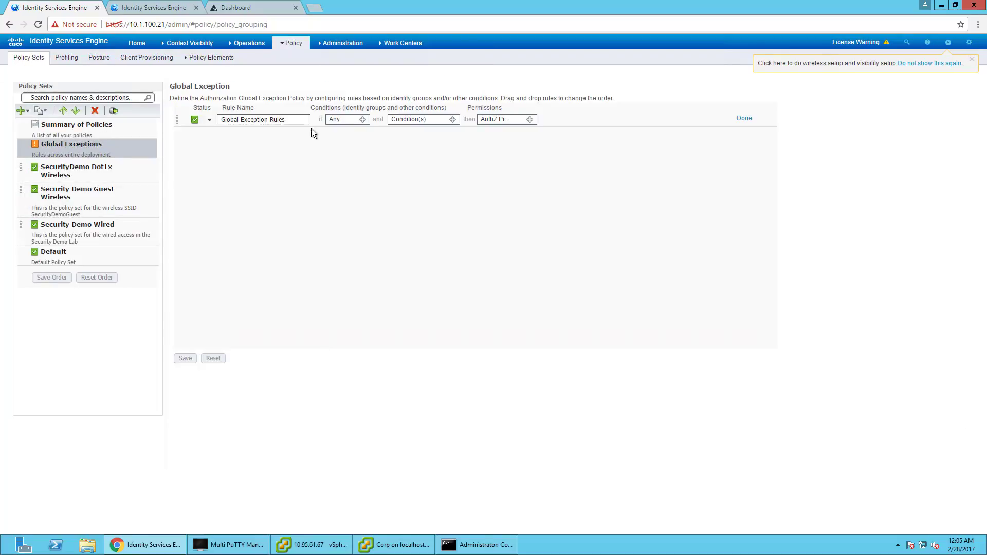
pyautogui.doubleClick(287, 120)
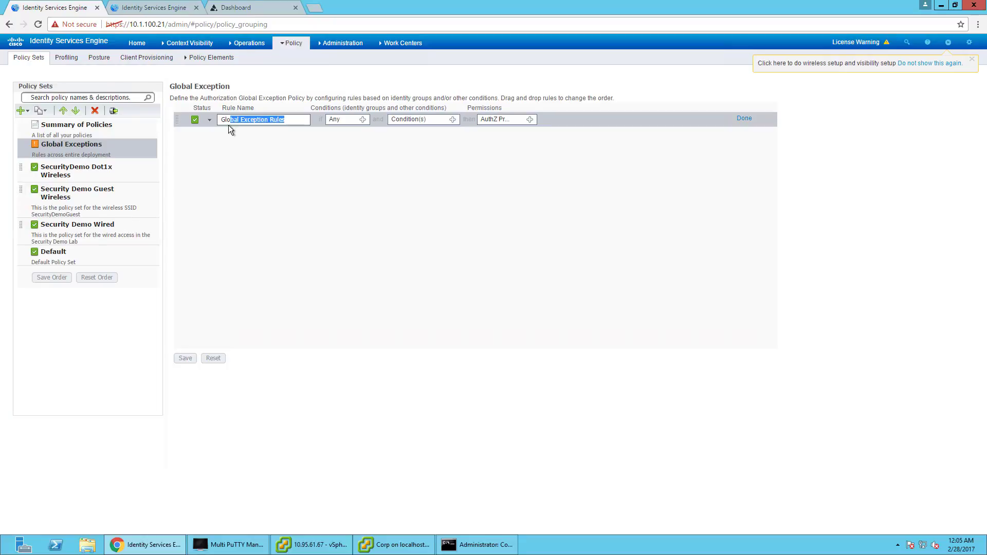
pyautogui.write('Quan')
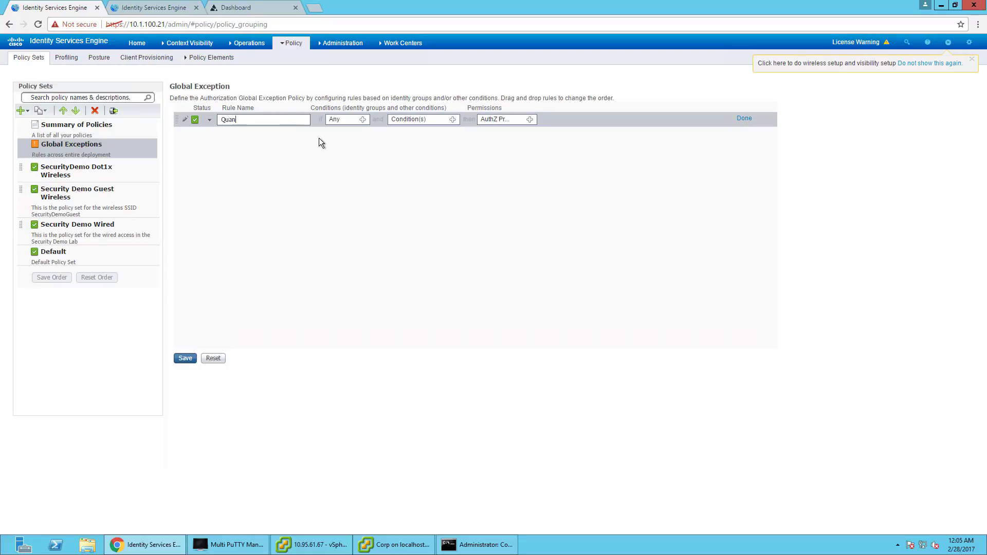
pyautogui.press('BackSpace')
pyautogui.write('rantine')
# - Open the rule's condition editor and browse the attribute dictionaries, including EndPoints
pyautogui.click(451, 120)
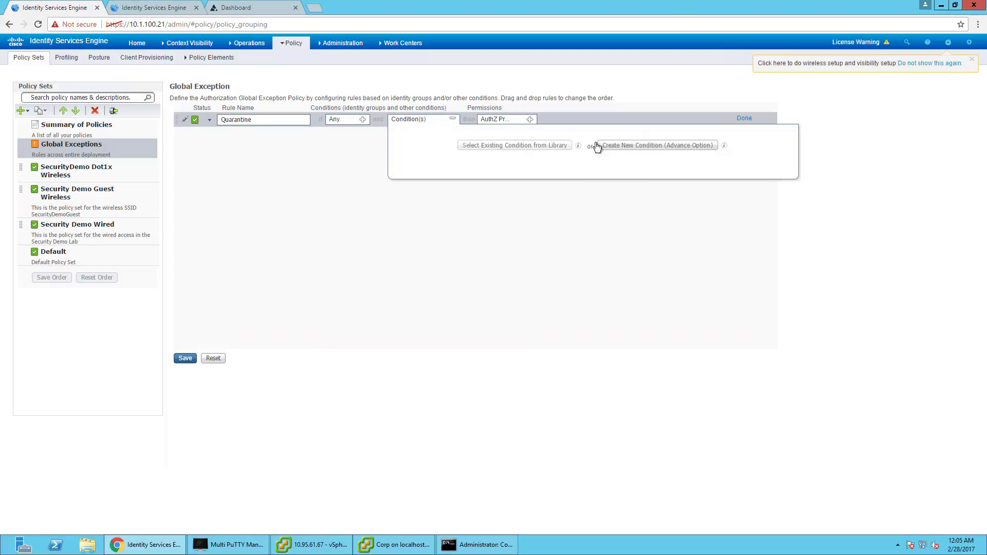
pyautogui.click(648, 144)
pyautogui.click(562, 164)
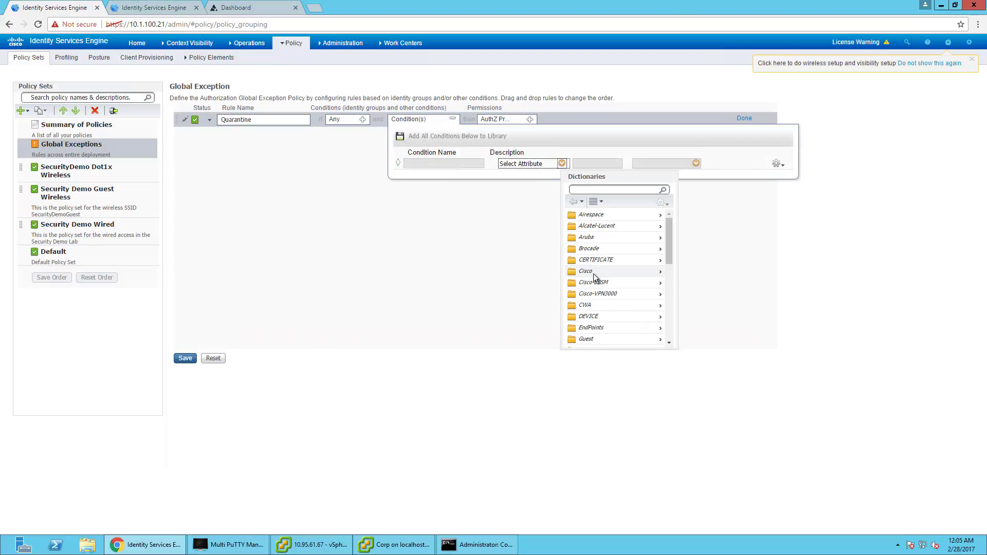
pyautogui.click(623, 328)
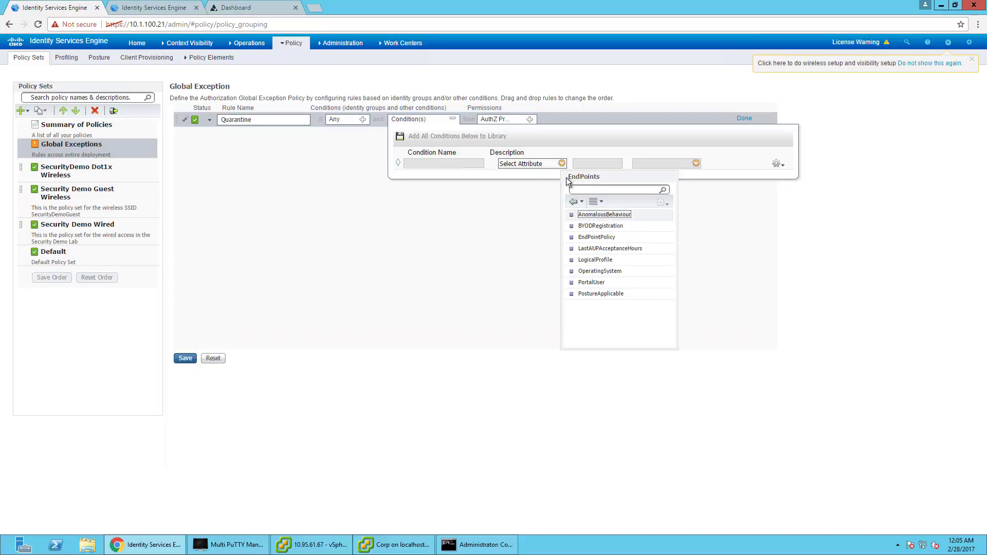
pyautogui.click(574, 203)
pyautogui.scroll(-3, 628, 301)
pyautogui.scroll(2, 630, 301)
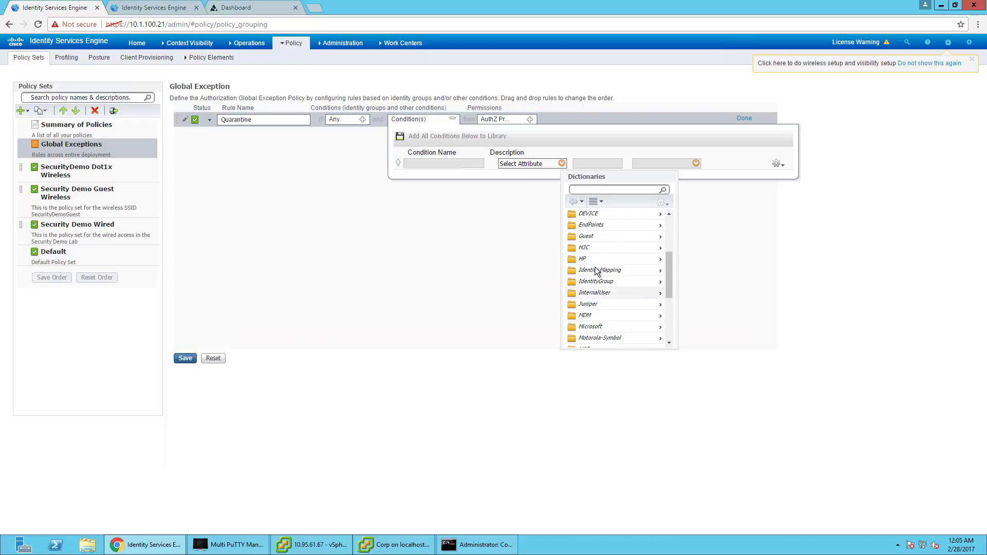
pyautogui.click(637, 226)
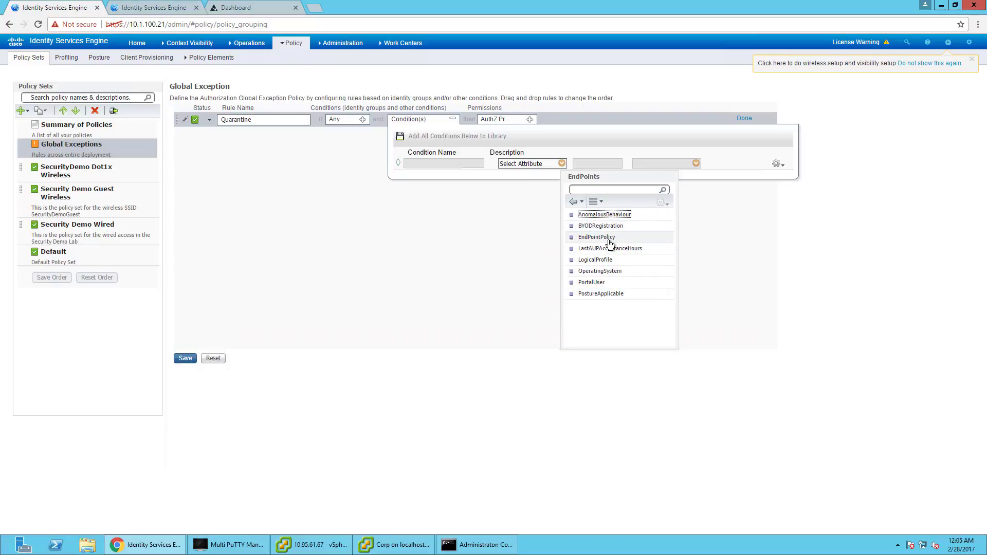
pyautogui.click(573, 201)
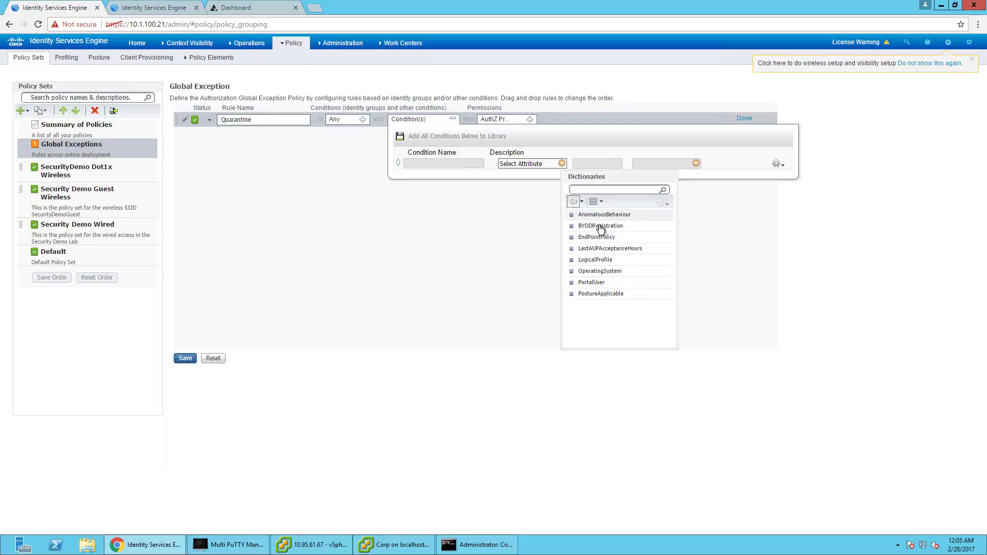
pyautogui.scroll(-5, 620, 308)
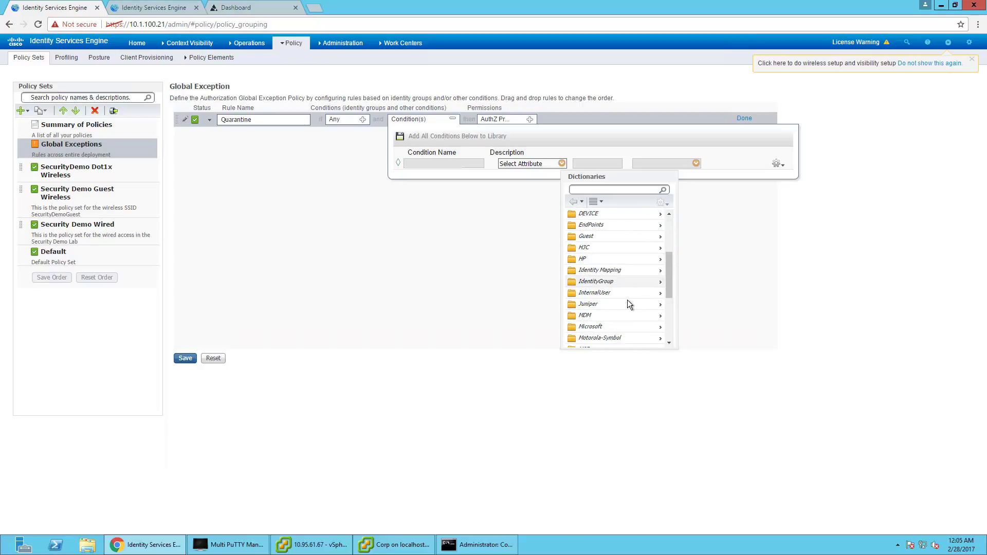
pyautogui.scroll(-5, 628, 308)
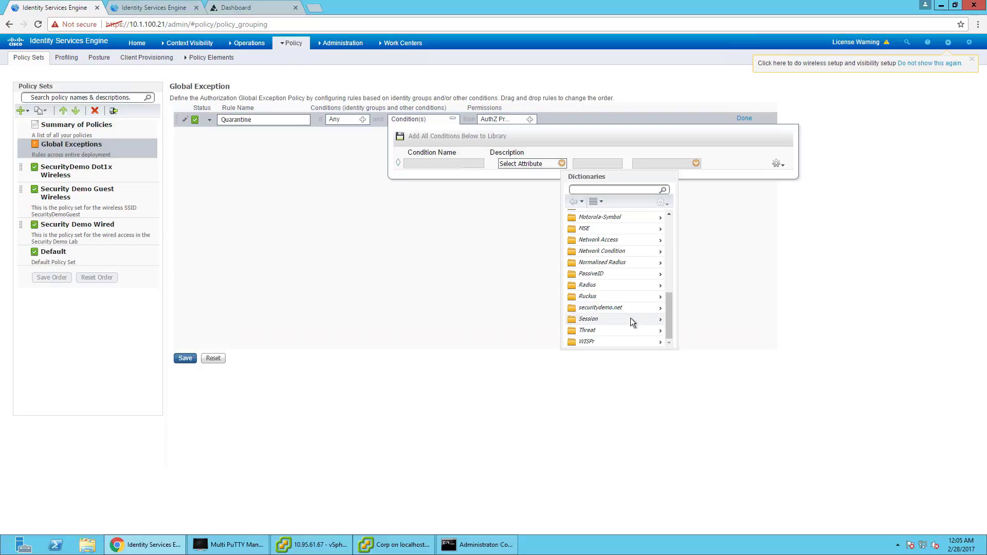
# - Set condition Session:EPSStatus Equals Quarantine and add a second row joined with OR
pyautogui.click(630, 320)
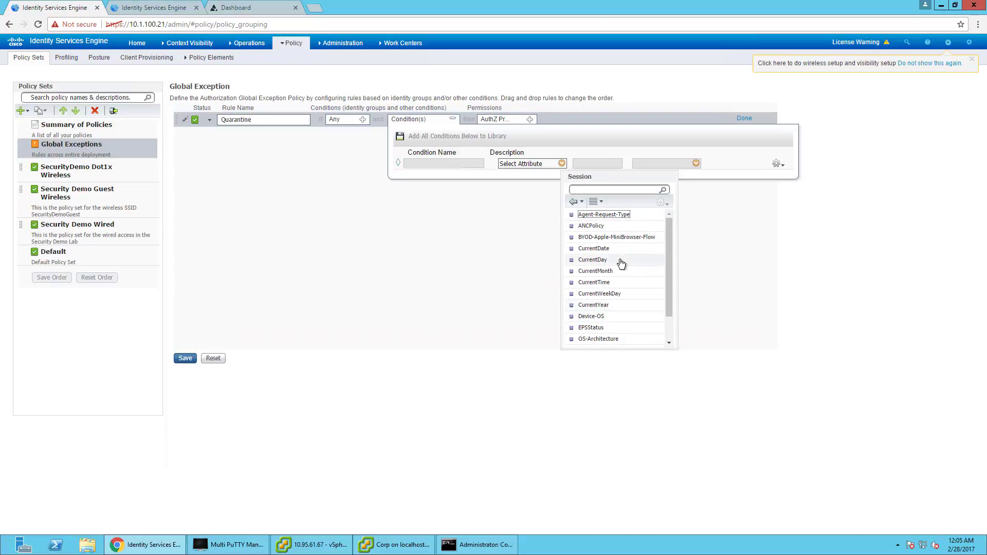
pyautogui.click(591, 327)
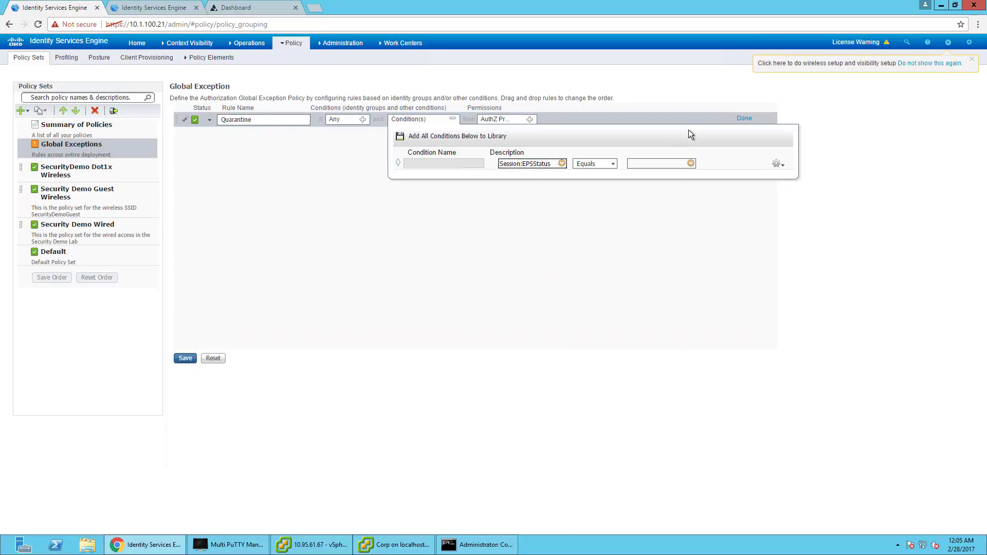
pyautogui.click(690, 164)
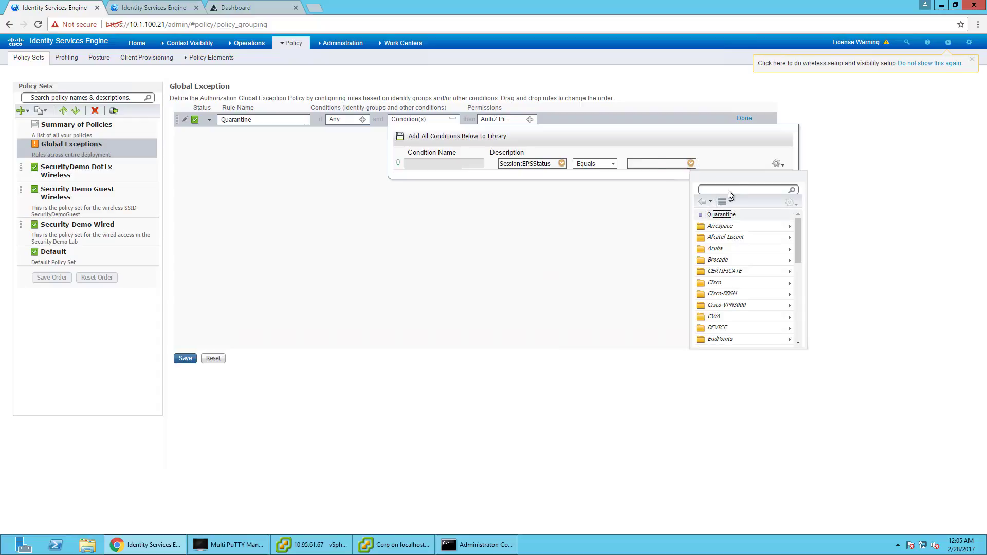
pyautogui.click(720, 214)
pyautogui.click(778, 164)
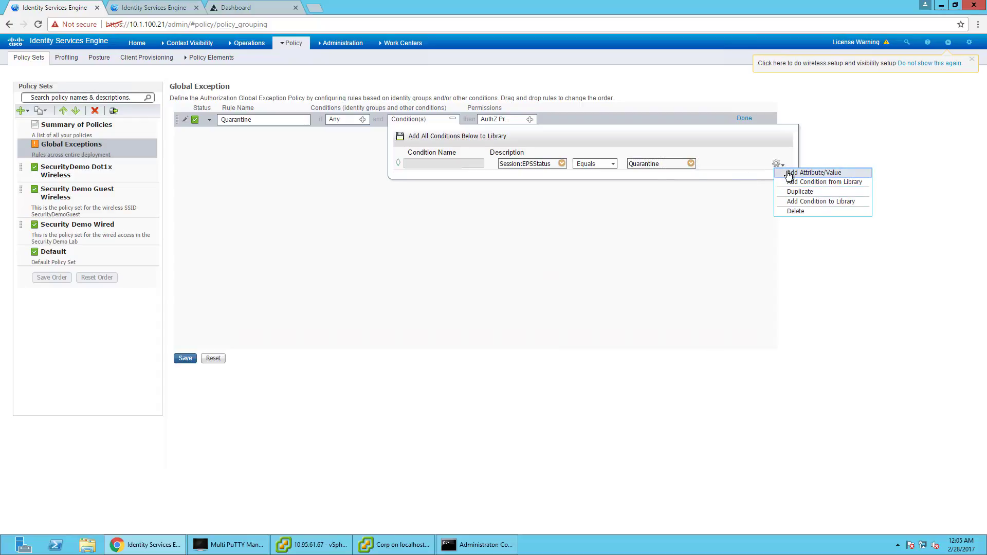
pyautogui.click(789, 174)
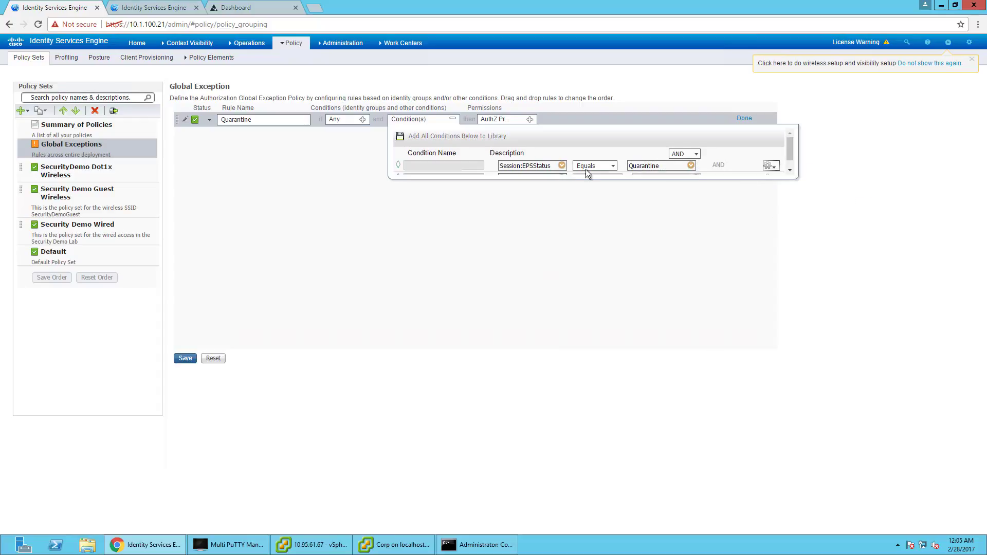
pyautogui.click(697, 154)
pyautogui.click(677, 173)
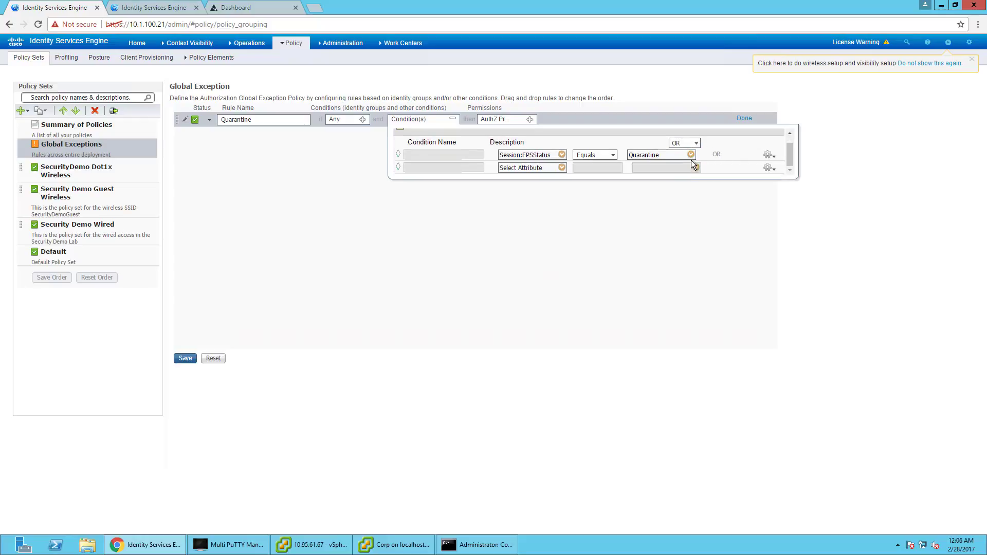
# - Make the second condition Session:ANCPolicy Equals Quarantine and close the editor
pyautogui.click(562, 169)
pyautogui.scroll(-5, 624, 288)
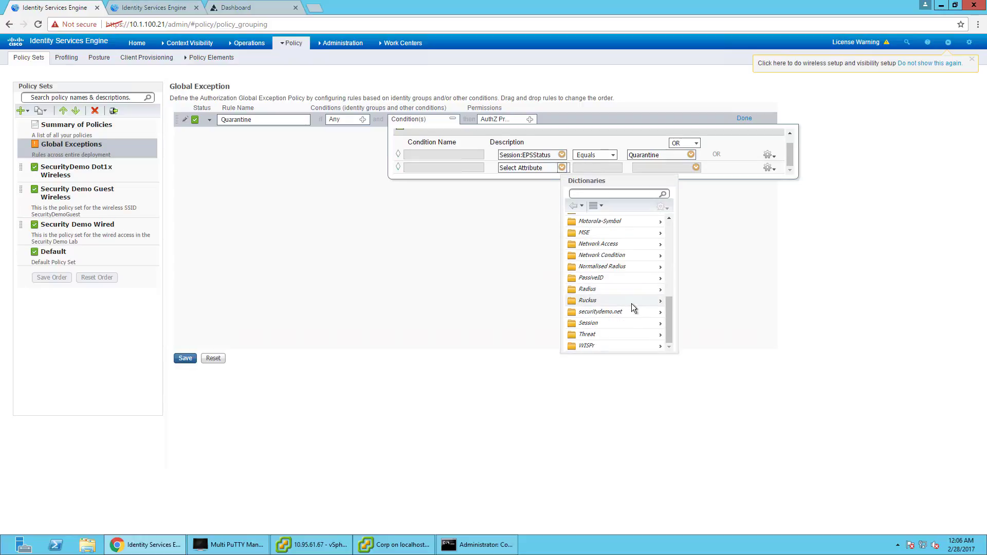
pyautogui.click(658, 324)
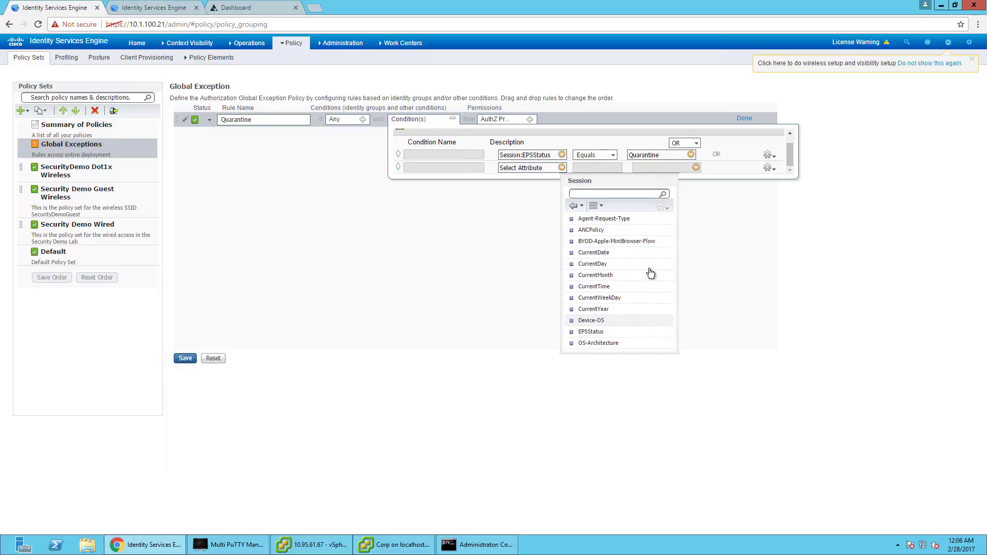
pyautogui.click(591, 230)
pyautogui.click(691, 169)
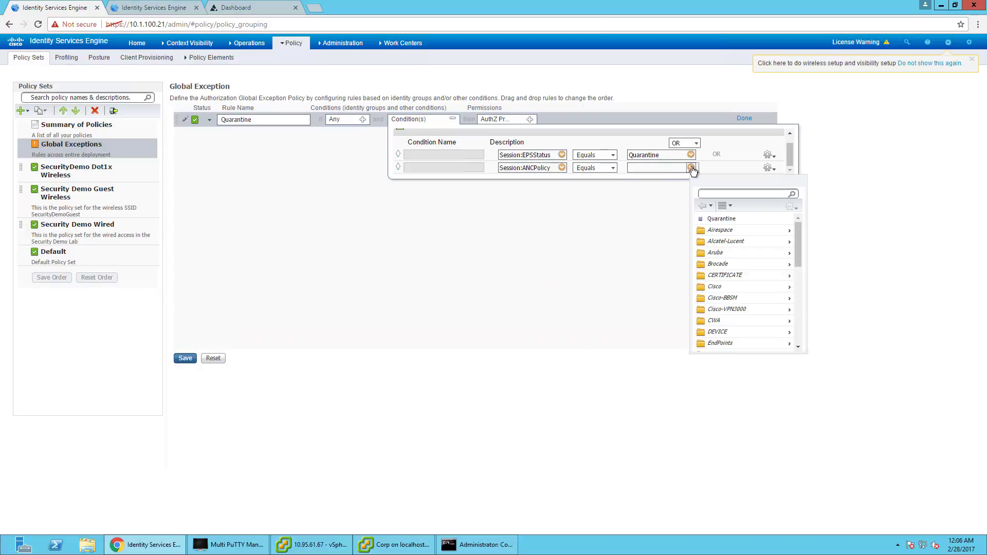
pyautogui.click(720, 218)
pyautogui.click(531, 119)
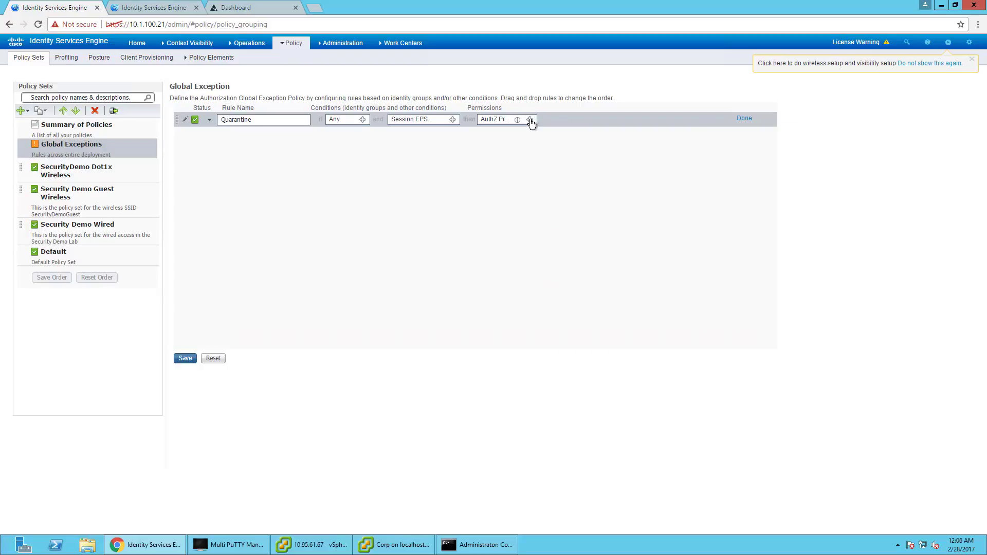
# - Give the Quarantine global exception rule the Standard DenyAccess permission and save the policy
pyautogui.click(574, 140)
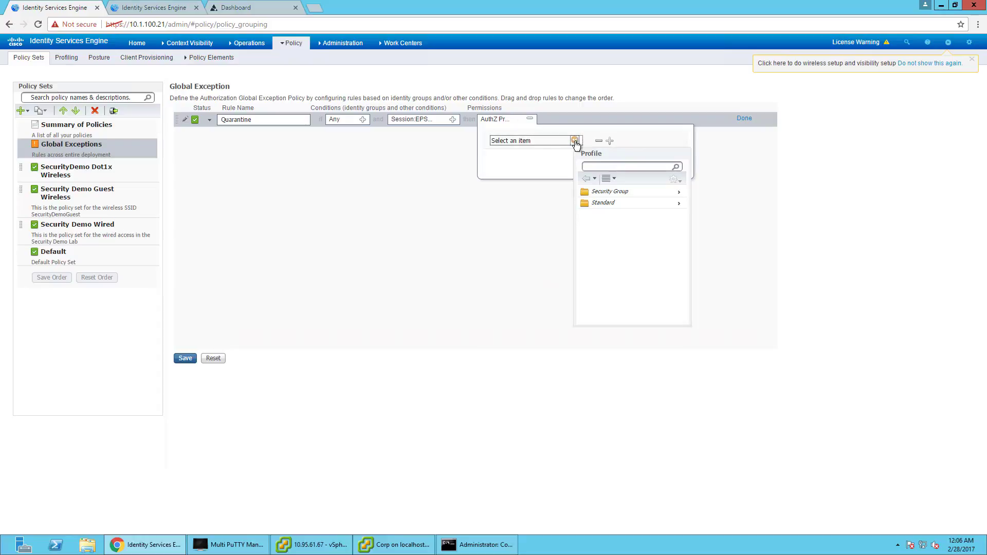
pyautogui.click(615, 204)
pyautogui.scroll(-5, 638, 252)
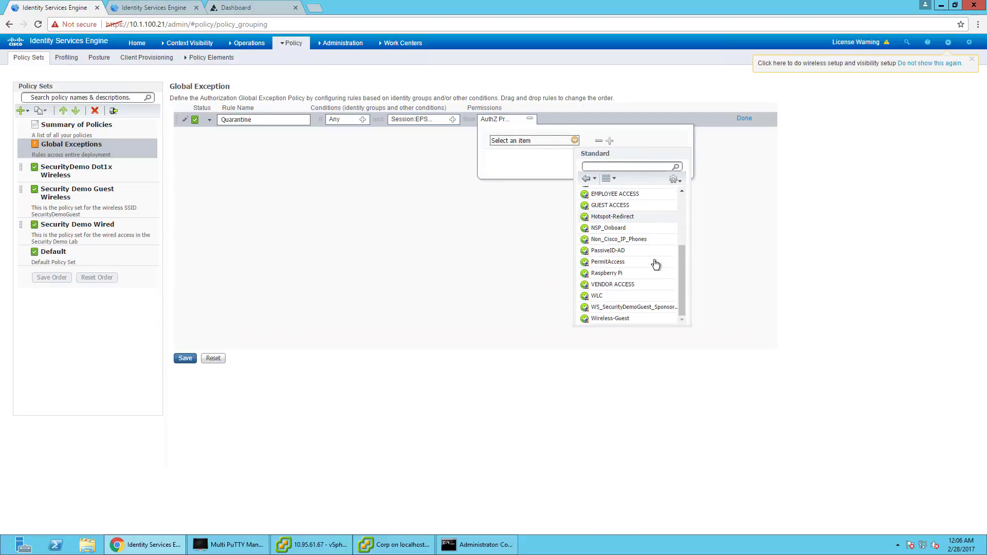
pyautogui.scroll(2, 617, 239)
pyautogui.click(607, 235)
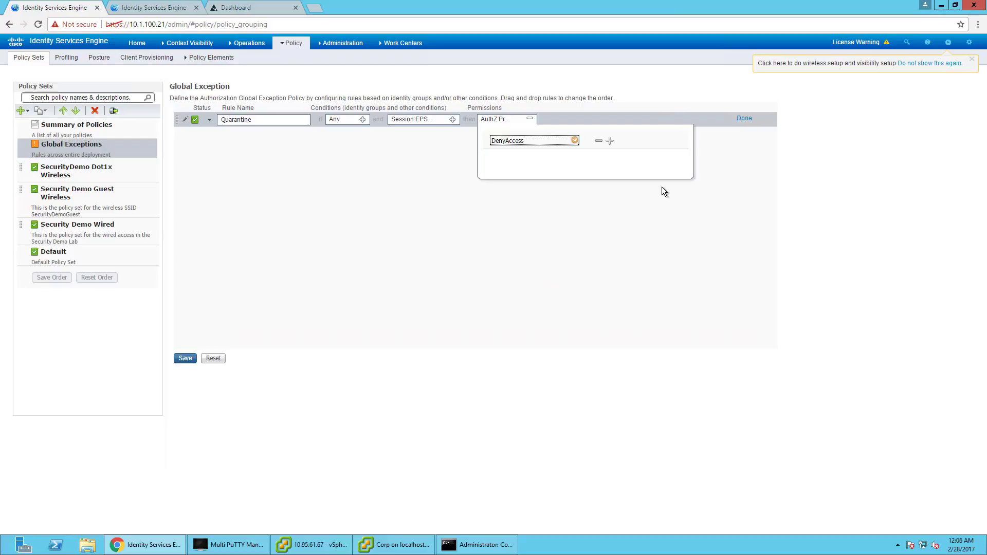
pyautogui.click(737, 119)
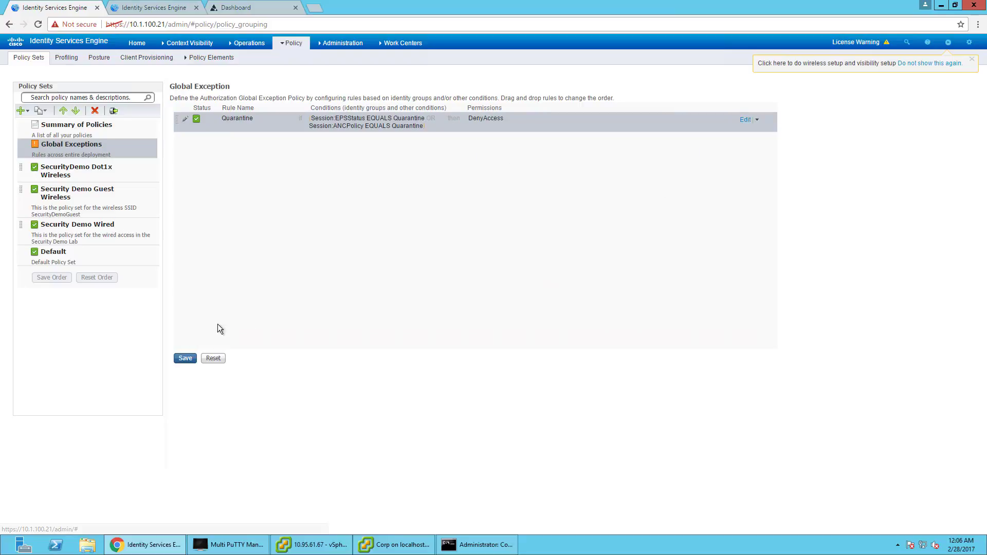
pyautogui.click(185, 358)
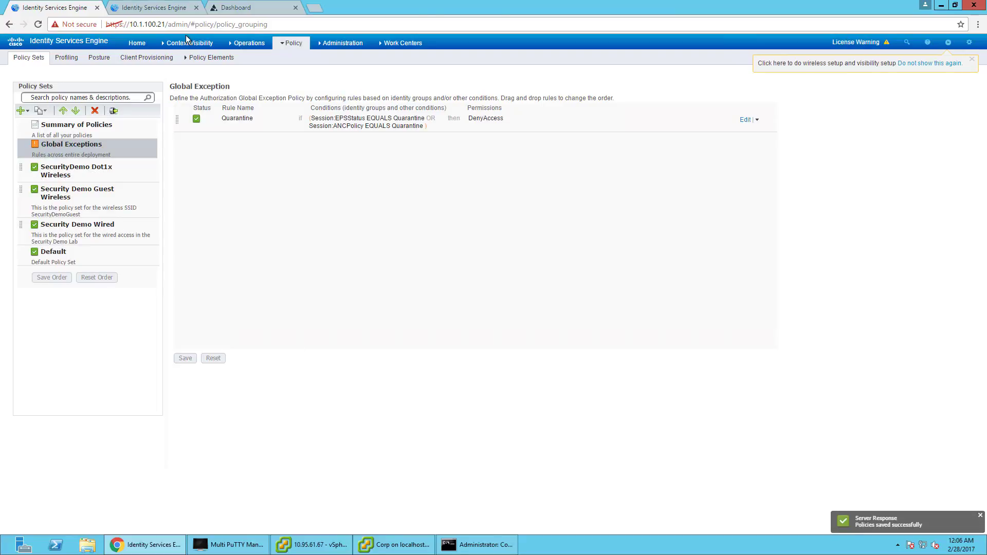
# - Find the AMP-flagged compromised endpoint on the home Threat dashboard and select its row
pyautogui.click(136, 43)
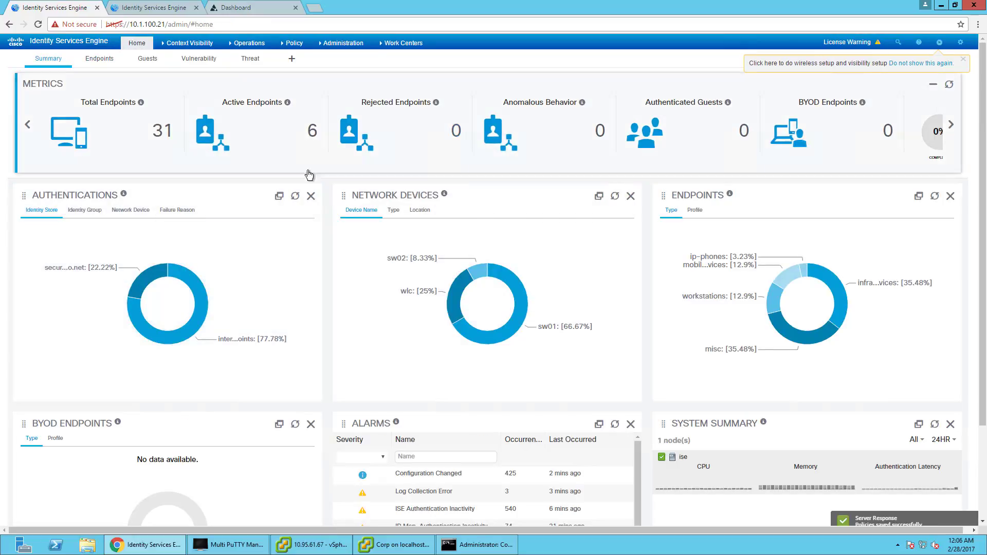
pyautogui.click(251, 58)
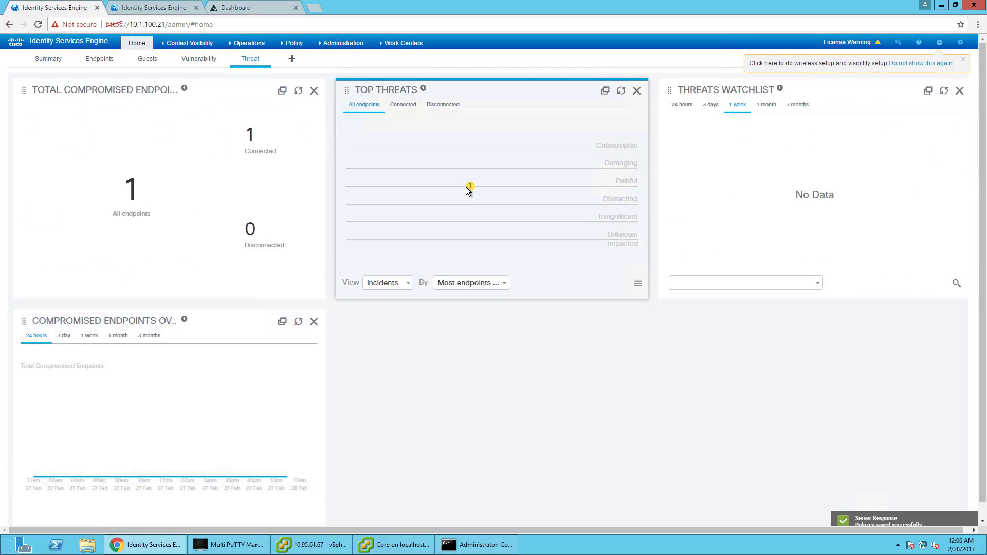
pyautogui.click(468, 188)
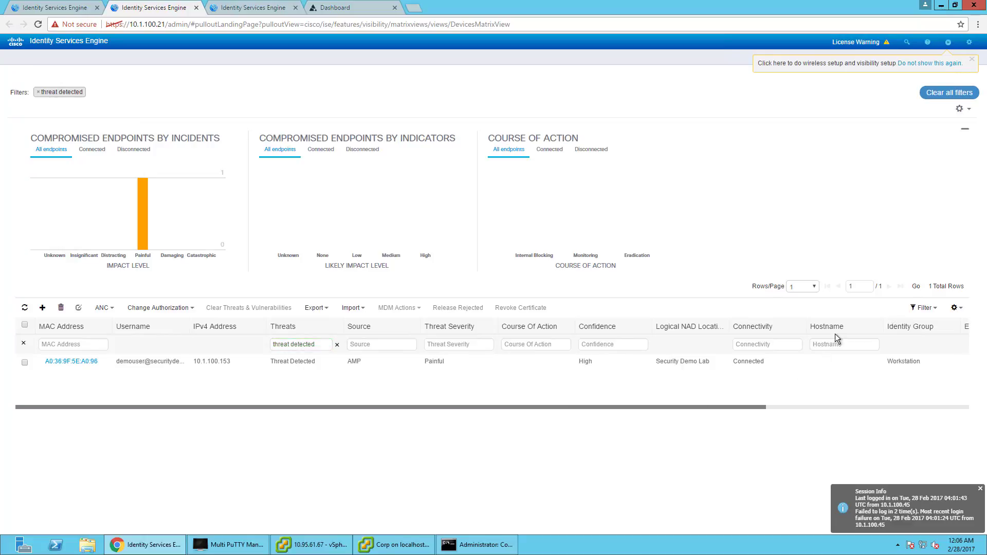
pyautogui.click(19, 371)
pyautogui.click(24, 362)
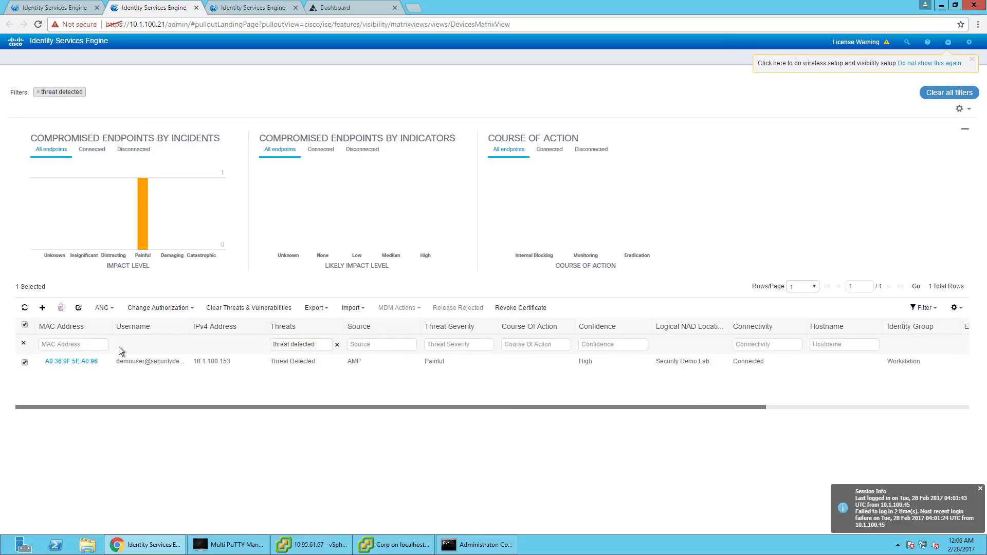
# - Assign the chosen ANC policy to the selected compromised endpoint
pyautogui.click(103, 307)
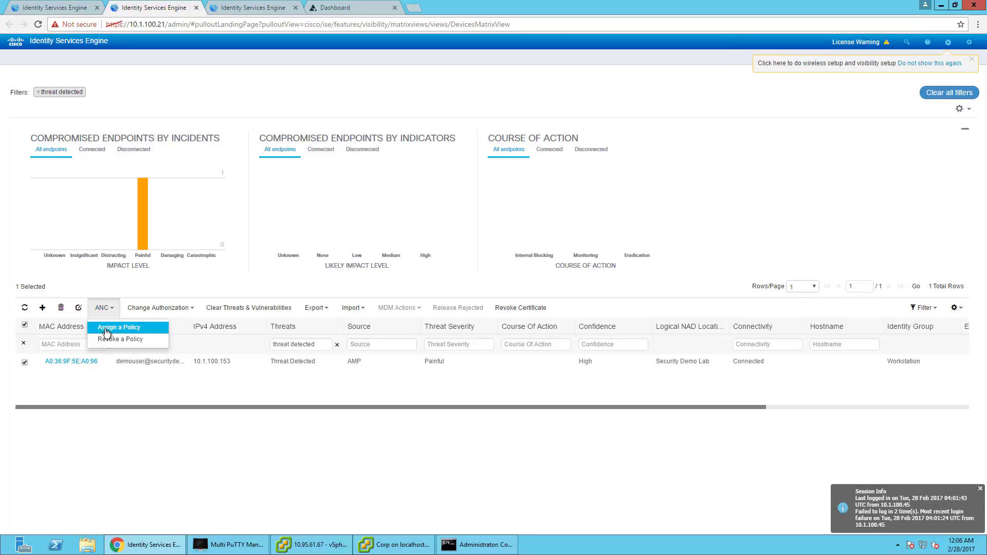
pyautogui.click(119, 327)
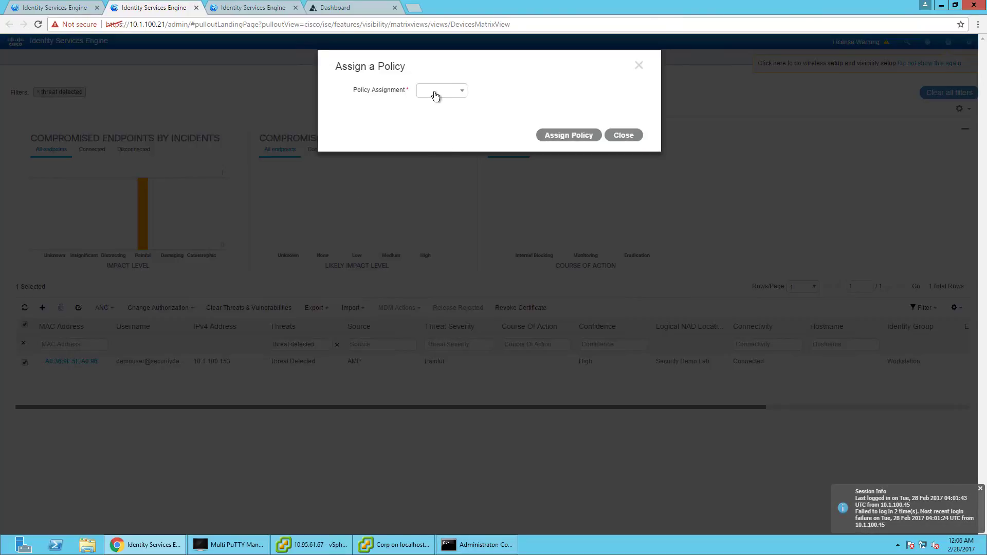
pyautogui.click(435, 95)
pyautogui.click(441, 107)
pyautogui.click(569, 136)
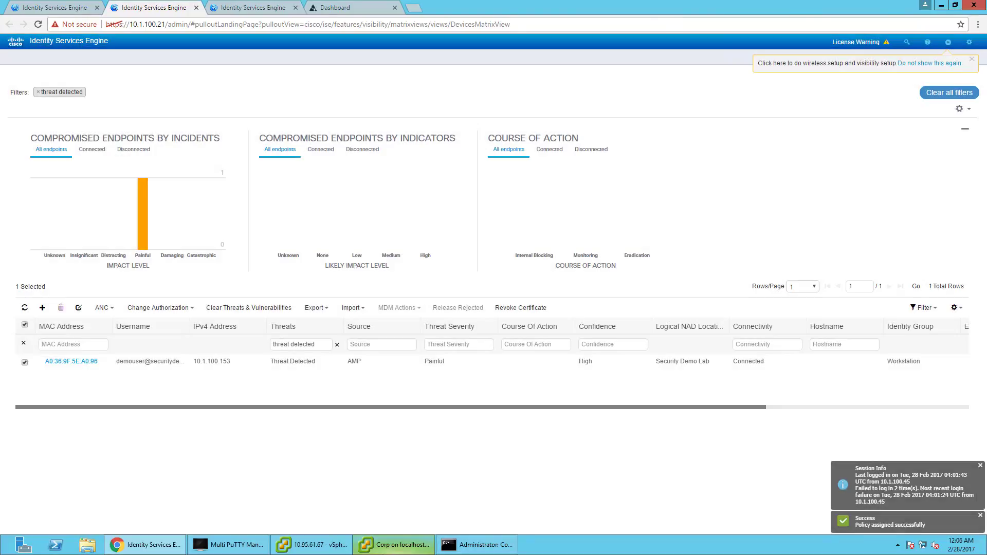
# - Check the Windows 7 test machine, then return to the first ISE browser tab
pyautogui.click(396, 544)
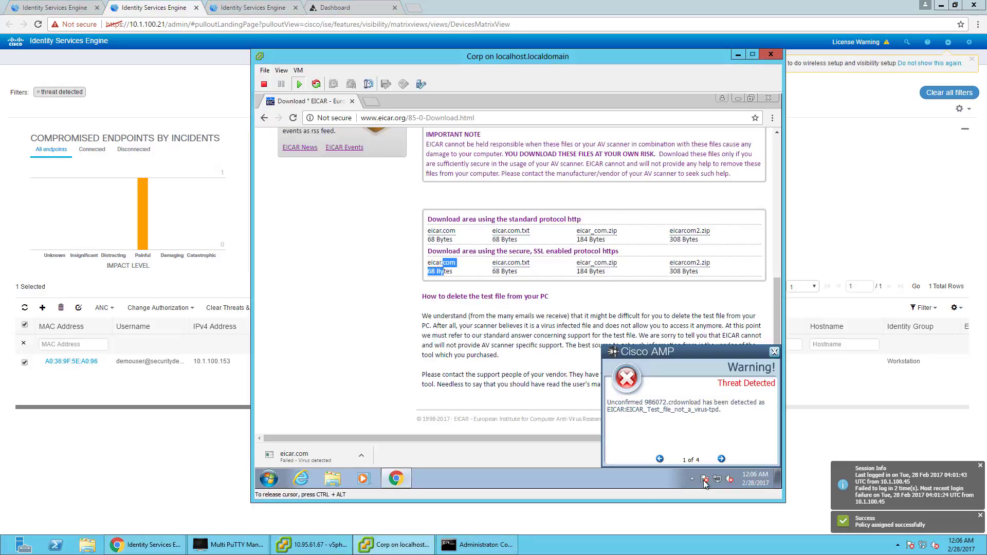
pyautogui.click(617, 514)
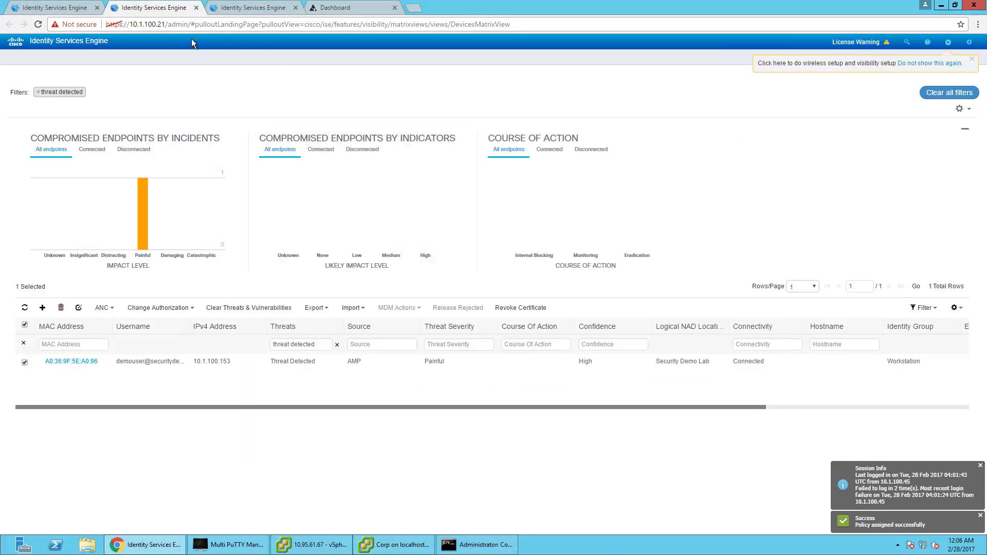
pyautogui.click(67, 6)
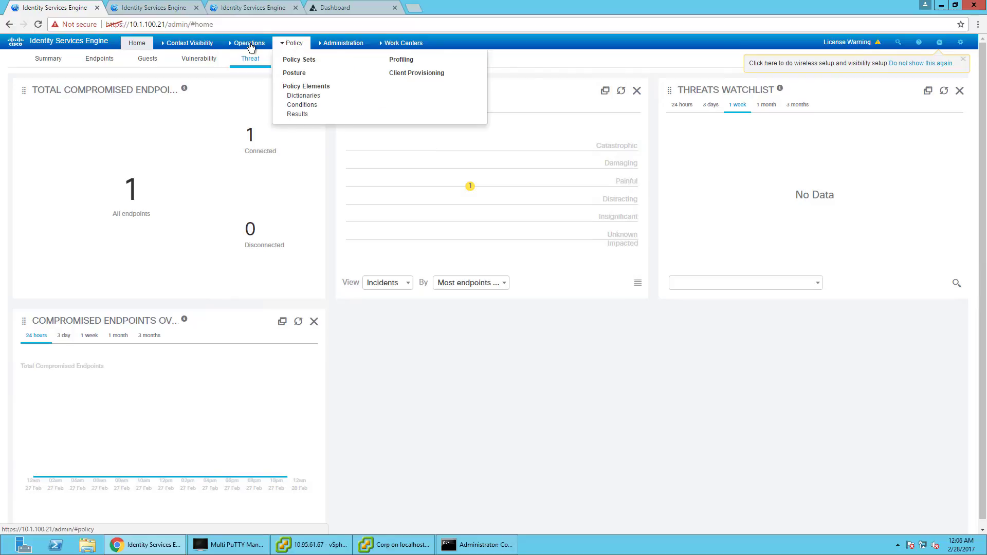
# - Refresh RADIUS Live Logs until the endpoint's new failed Quarantine/DenyAccess attempt appears
pyautogui.click(248, 70)
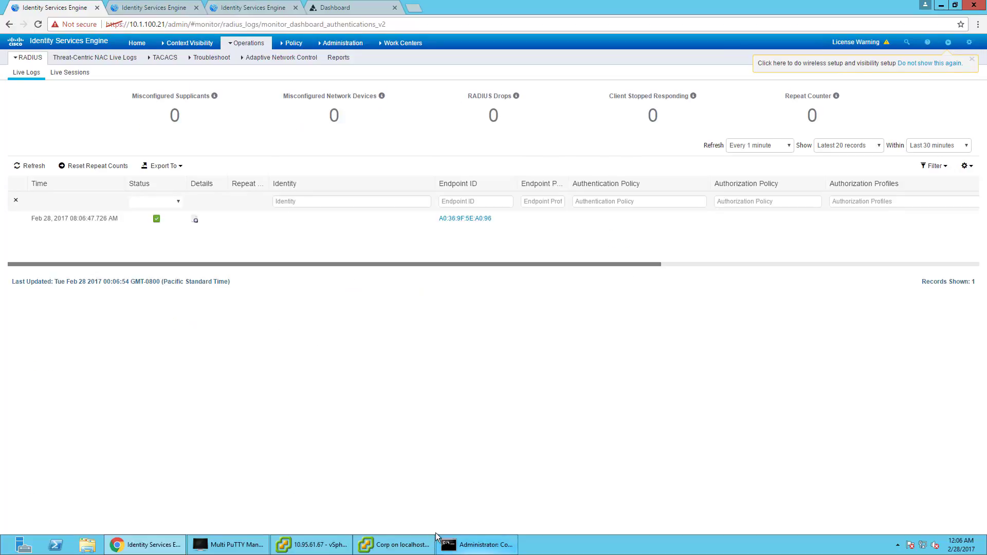
pyautogui.click(34, 166)
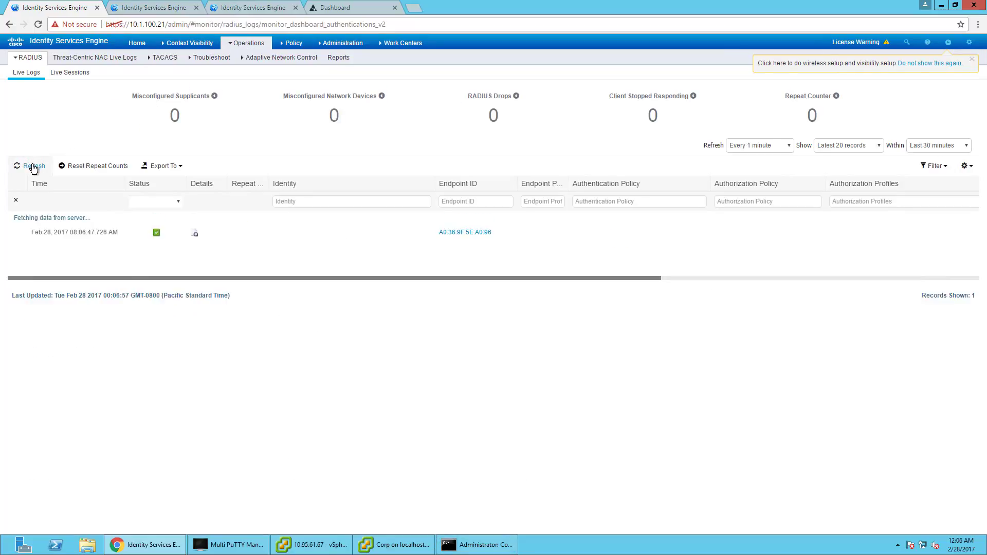
pyautogui.click(380, 545)
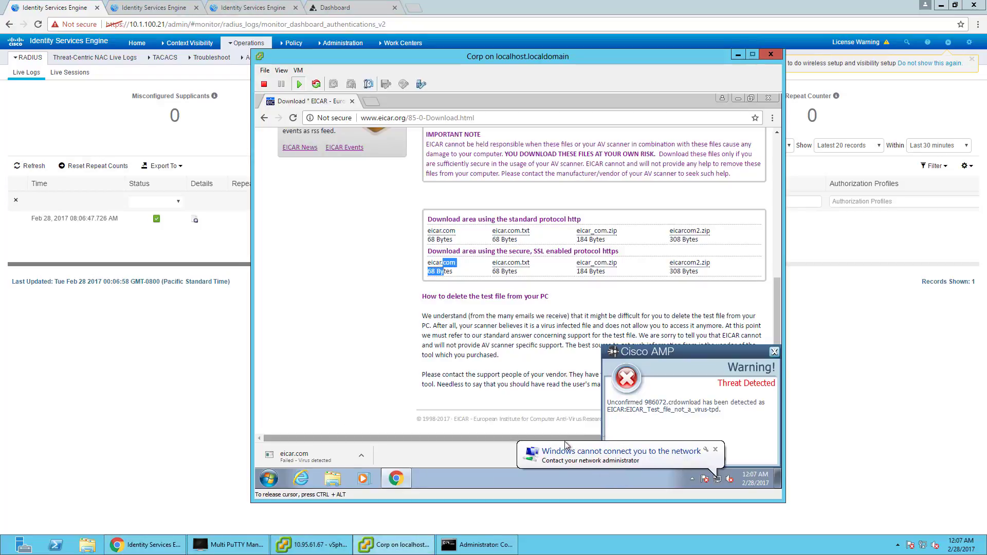
pyautogui.hotkey('ctrl', 'alt')
pyautogui.click(21, 453)
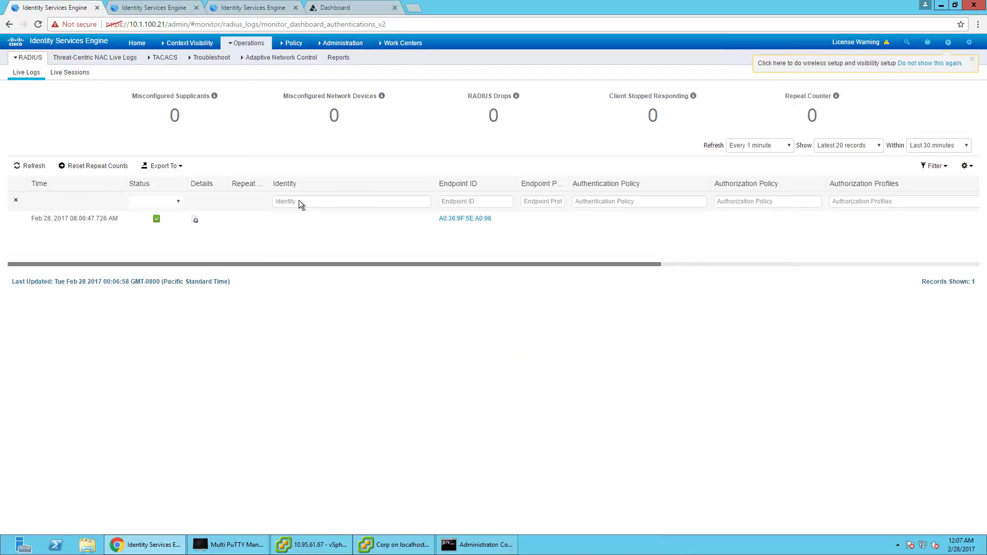
pyautogui.click(23, 166)
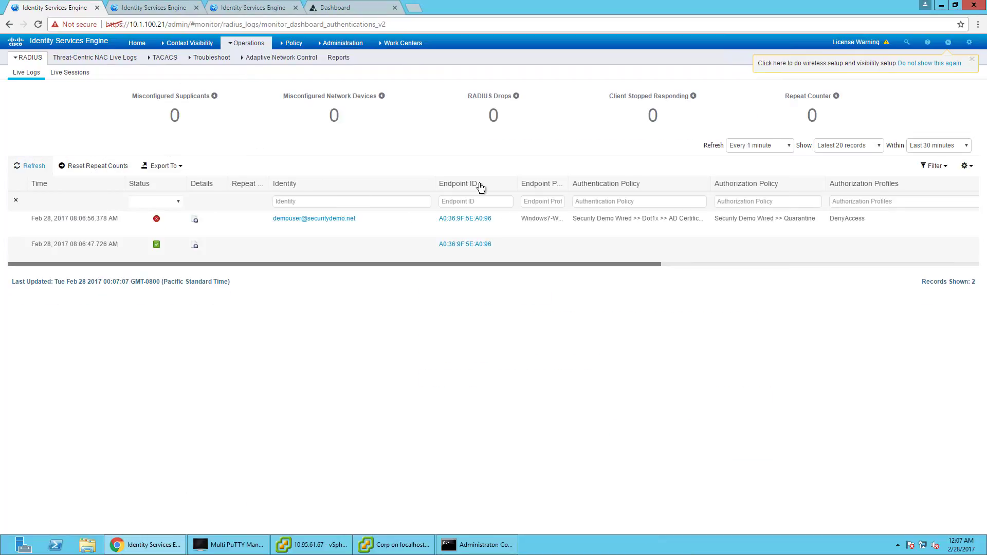
pyautogui.click(294, 43)
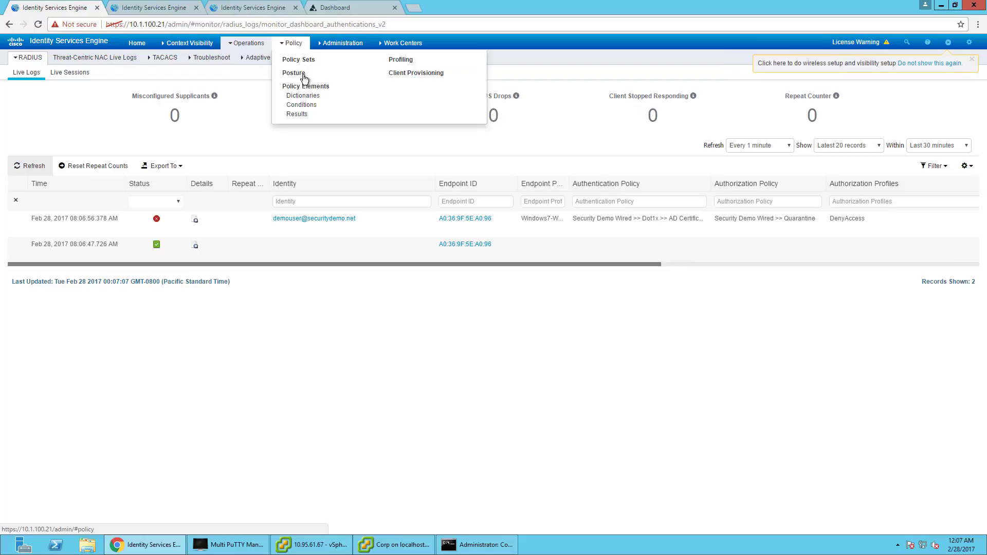